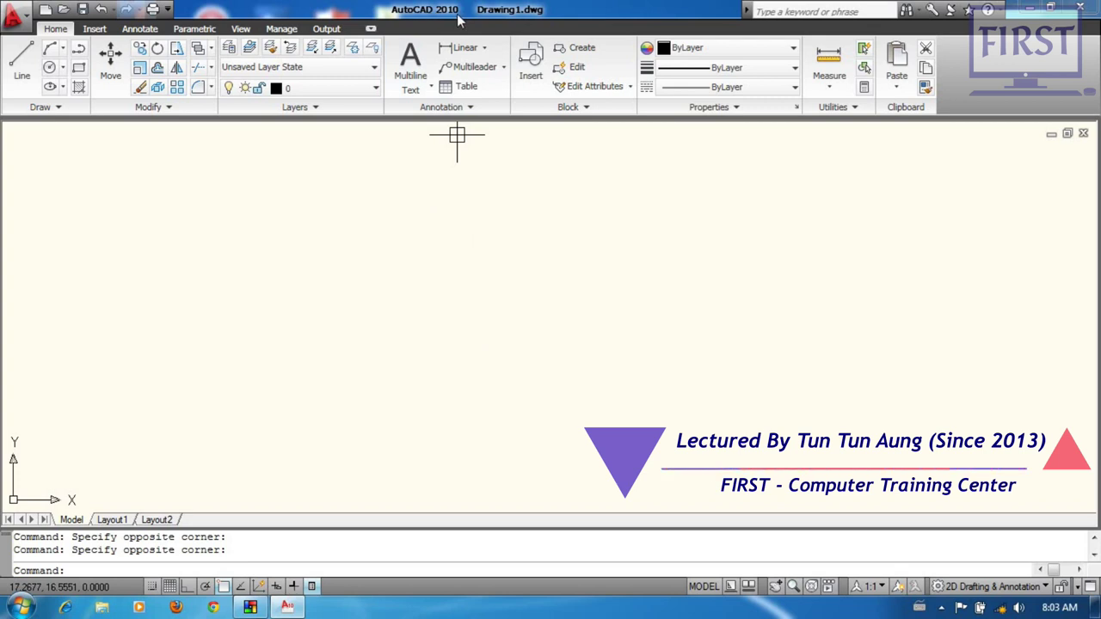
# Drag empty selection windows across the blank canvas, selecting nothing
pyautogui.click(661, 357)
pyautogui.click(536, 356)
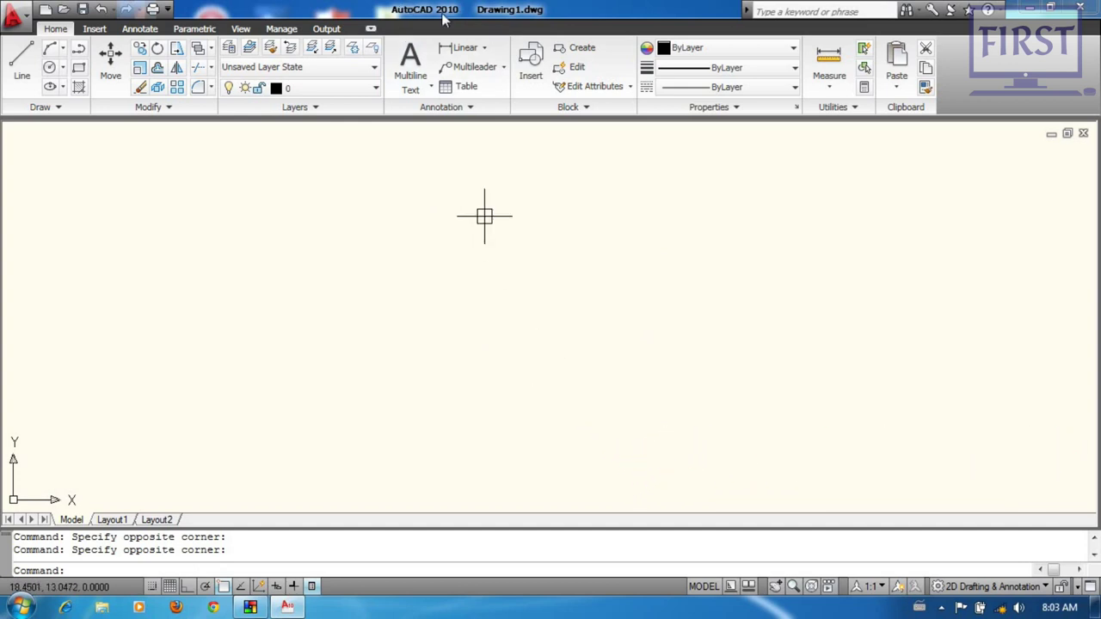
pyautogui.click(600, 332)
pyautogui.click(556, 364)
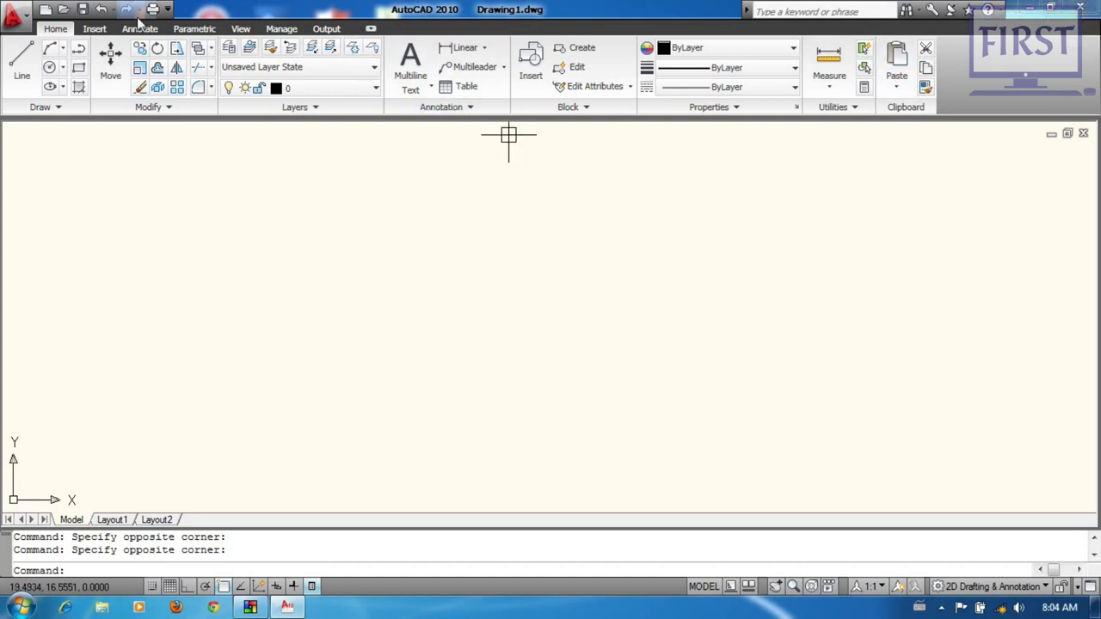
# Show and dismiss the quick-access command list and the recent documents list
pyautogui.click(168, 10)
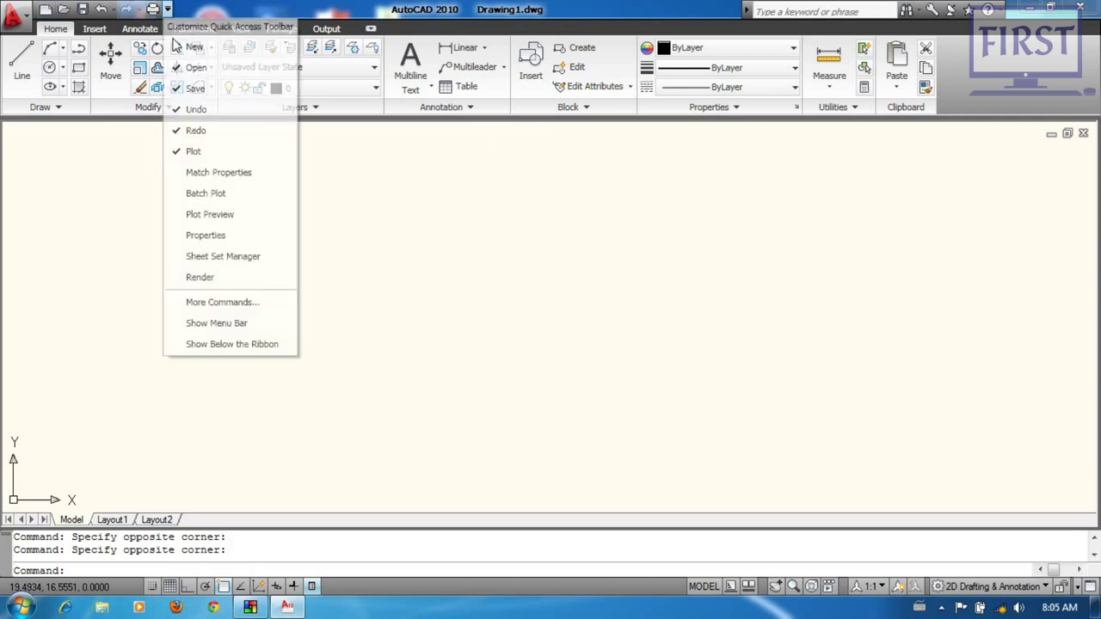
pyautogui.click(168, 9)
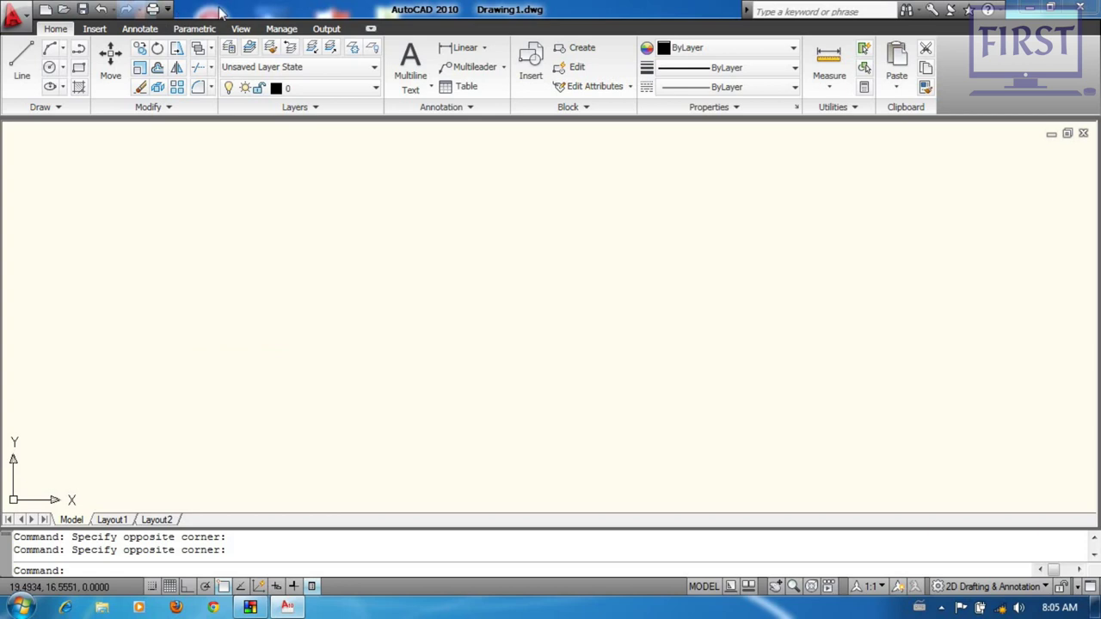
pyautogui.click(28, 28)
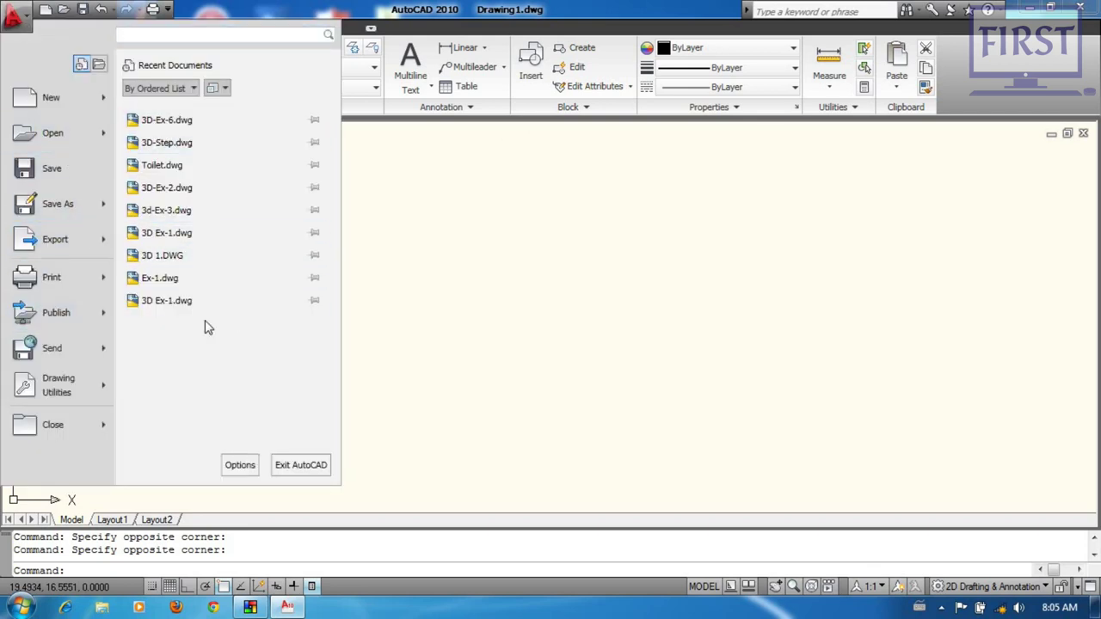
pyautogui.click(460, 241)
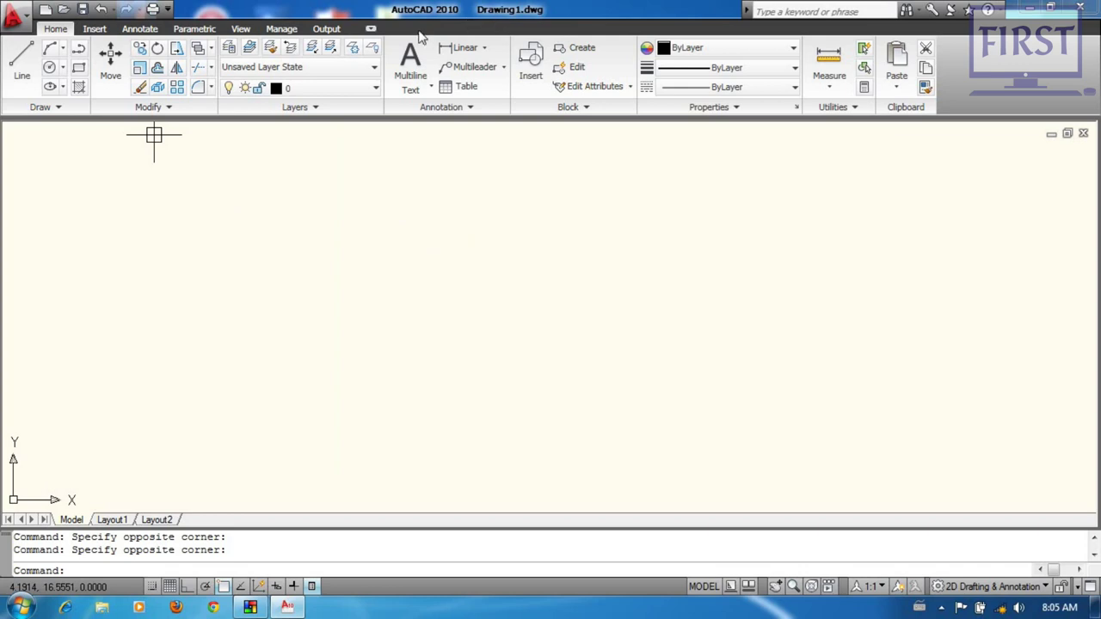
# Switch between the Insert and Home ribbon tabs, then reveal the extra drawing tools
pyautogui.click(94, 30)
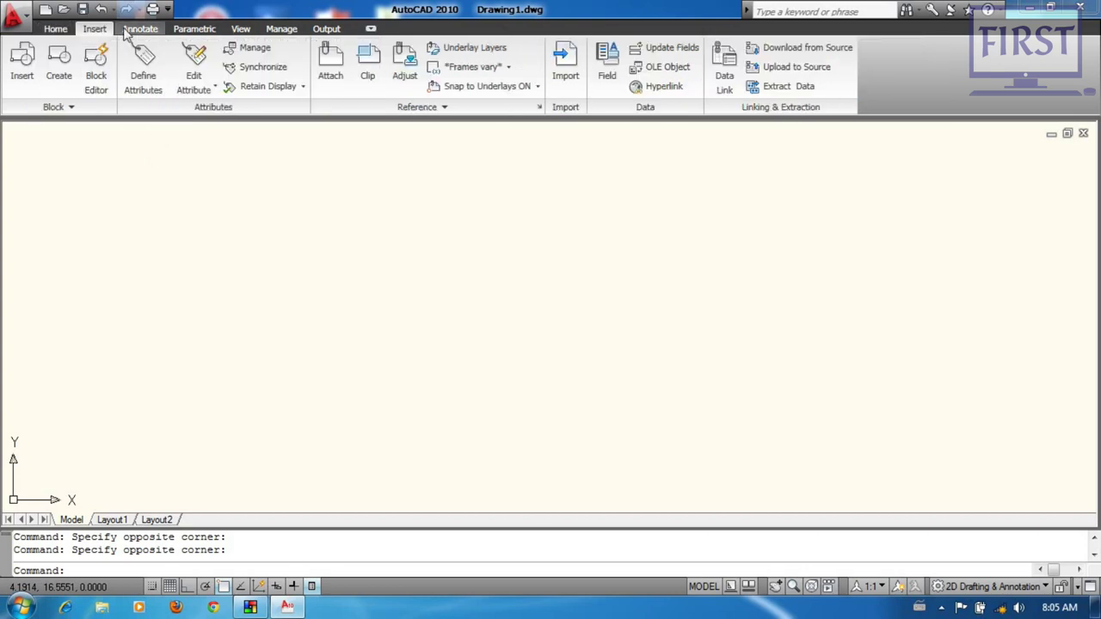
pyautogui.click(55, 29)
pyautogui.click(94, 29)
pyautogui.click(55, 29)
pyautogui.click(95, 30)
pyautogui.click(55, 30)
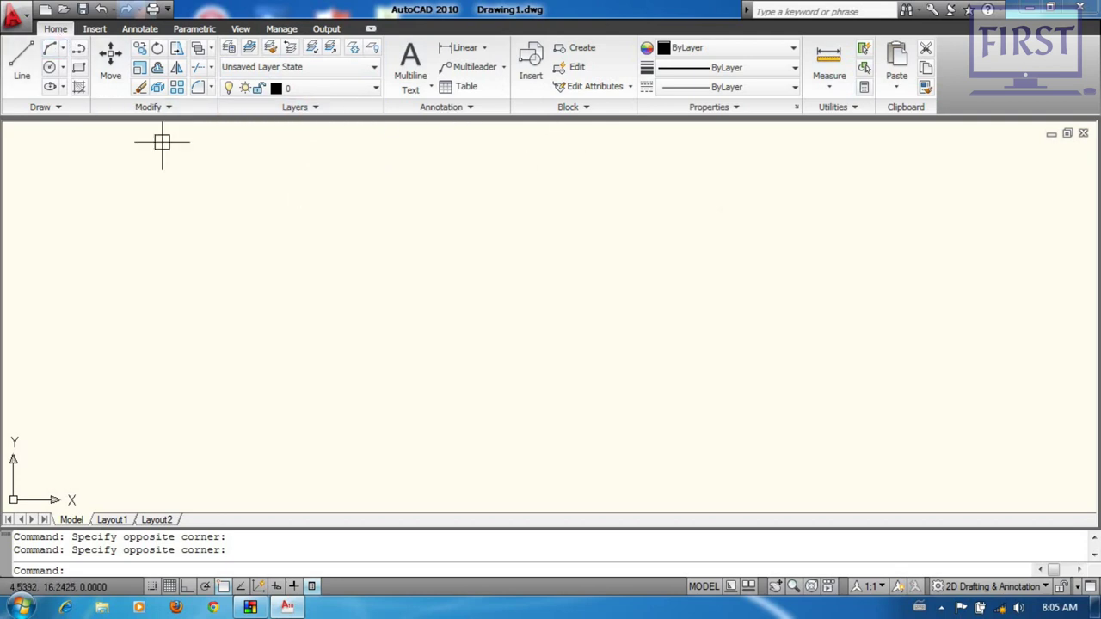
pyautogui.click(57, 107)
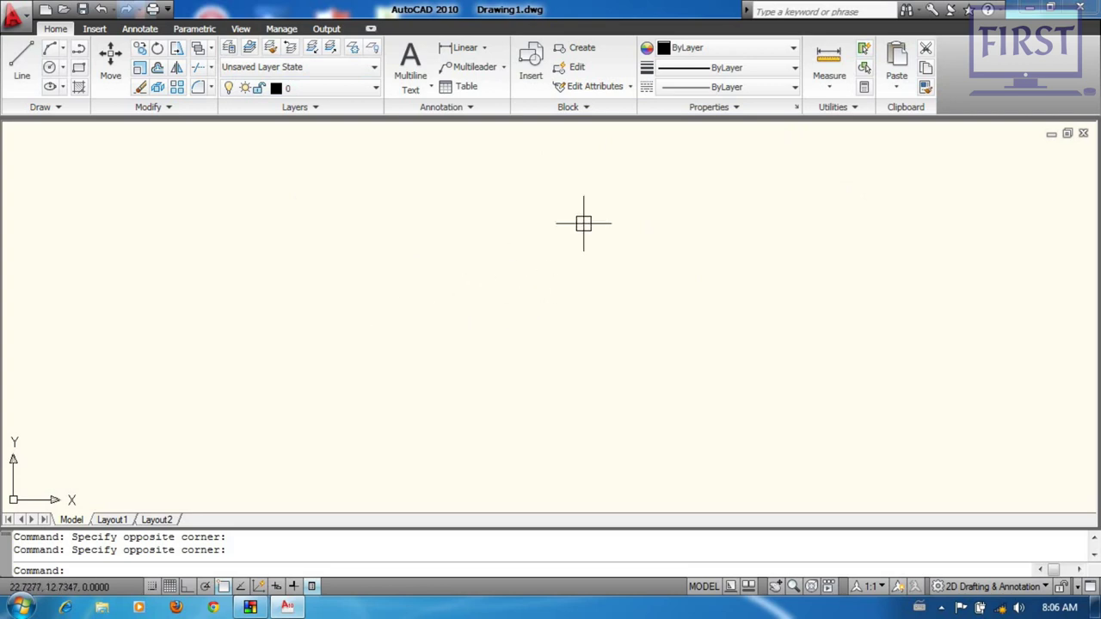
# Pan the view so the UCS origin icon sits near the canvas centre
pyautogui.moveTo(161, 409)
pyautogui.mouseDown(button='middle')
pyautogui.moveTo(337, 364)
pyautogui.moveTo(442, 182)
pyautogui.mouseUp(button='middle')
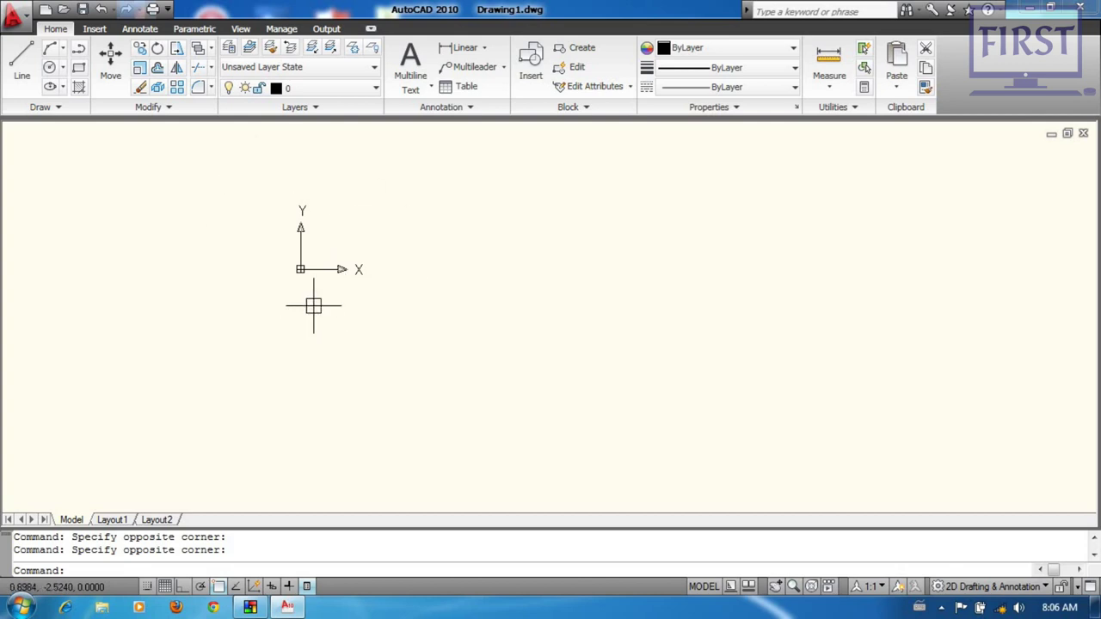
pyautogui.moveTo(431, 288); pyautogui.dragTo(494, 336, button='middle')
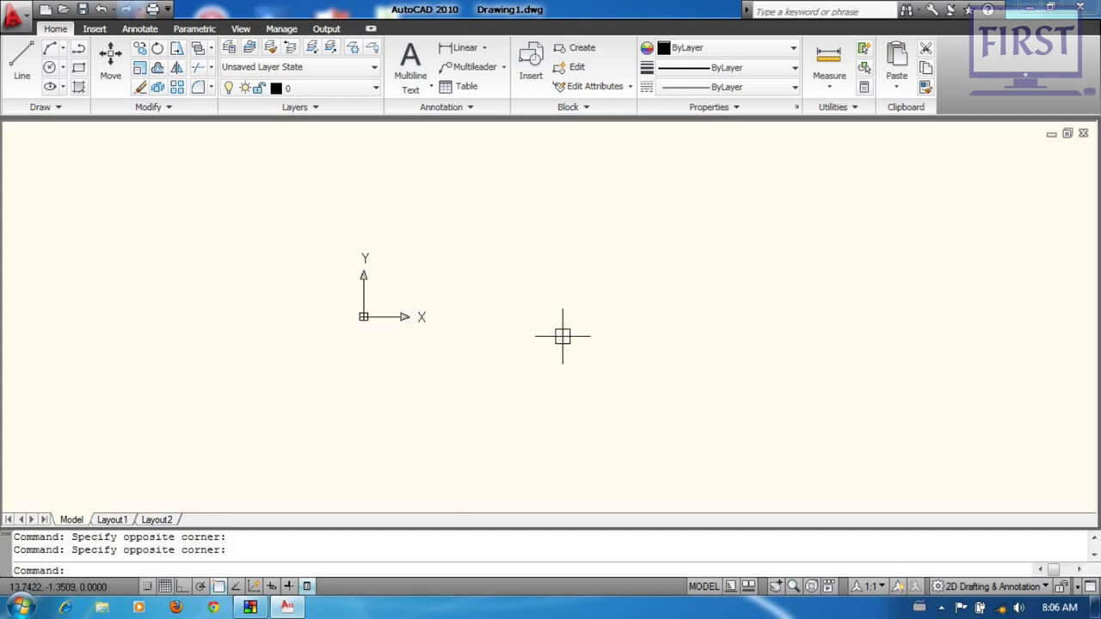
pyautogui.moveTo(481, 296); pyautogui.dragTo(456, 308, button='middle')
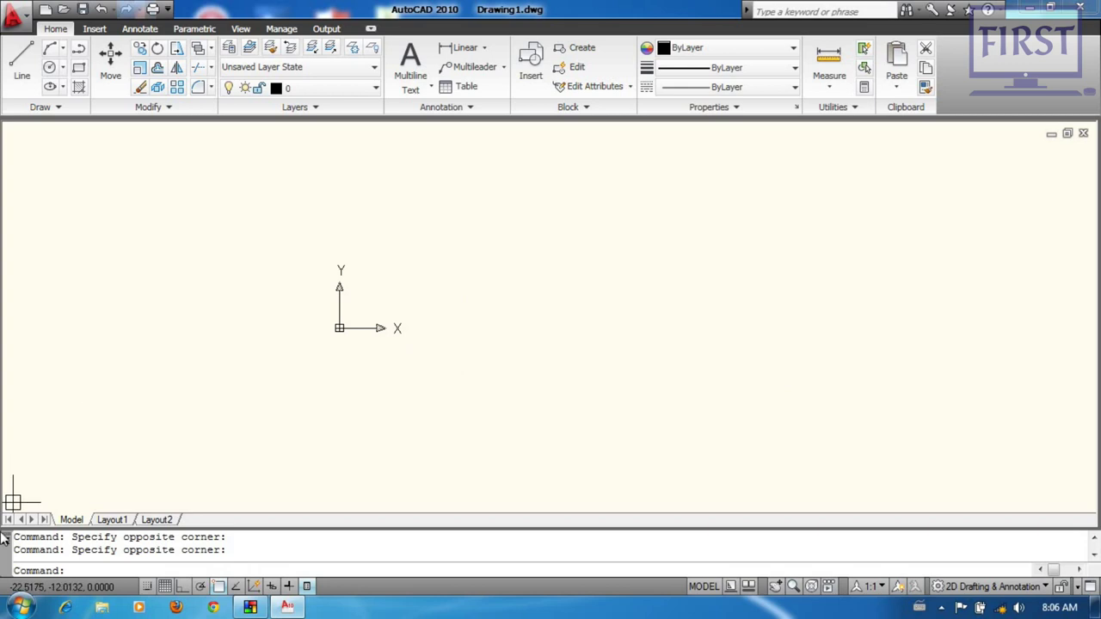
pyautogui.press('Escape')
pyautogui.press('Escape')
pyautogui.click(113, 521)
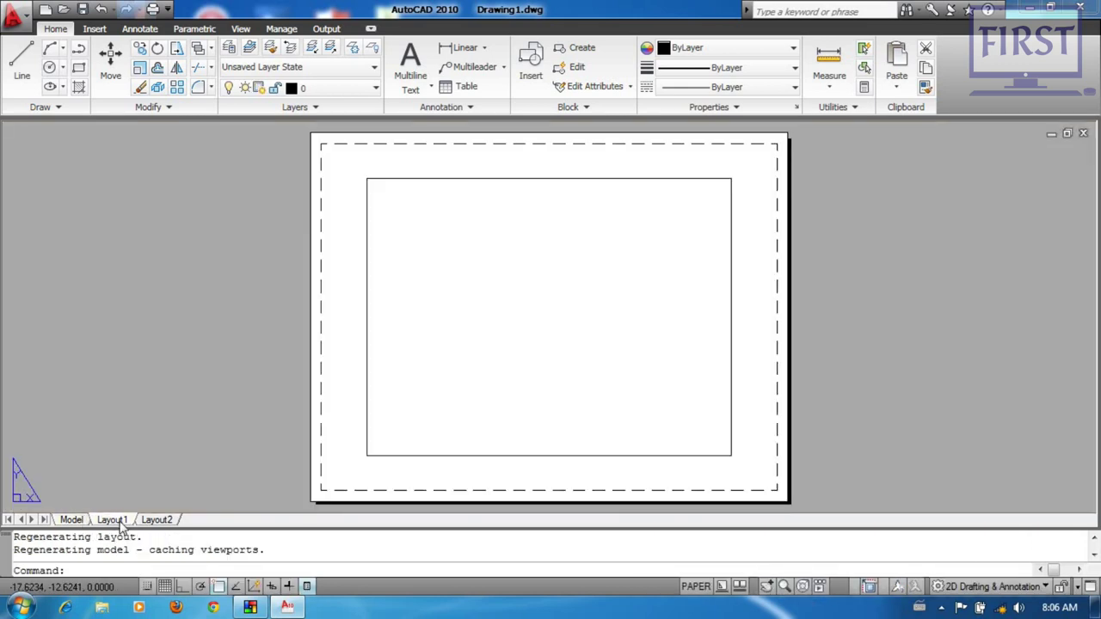
pyautogui.click(73, 520)
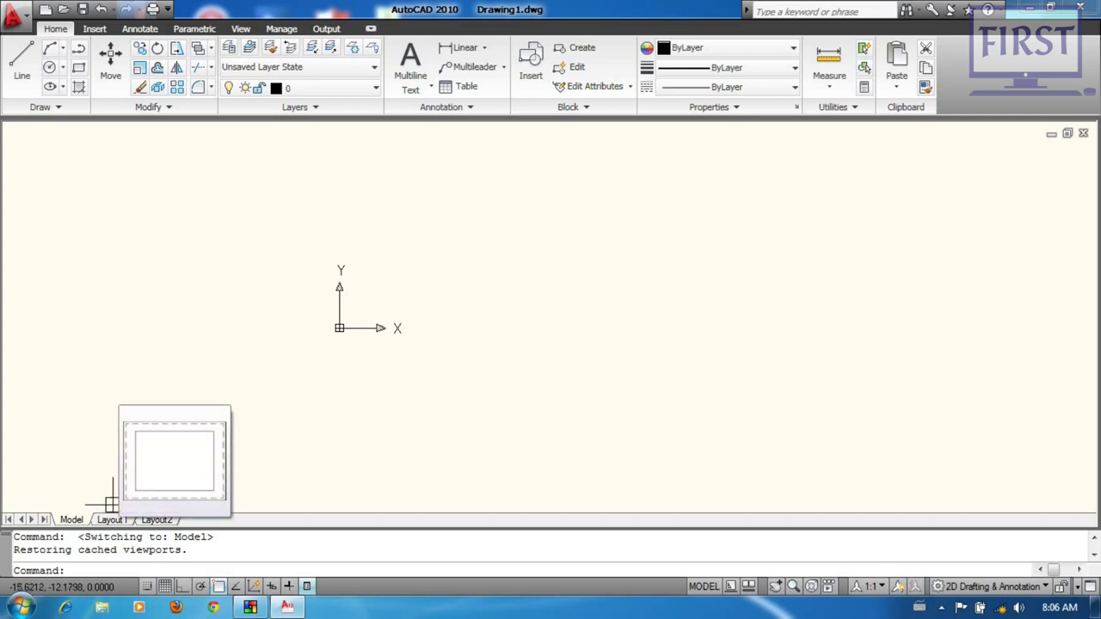
pyautogui.click(118, 521)
pyautogui.click(72, 519)
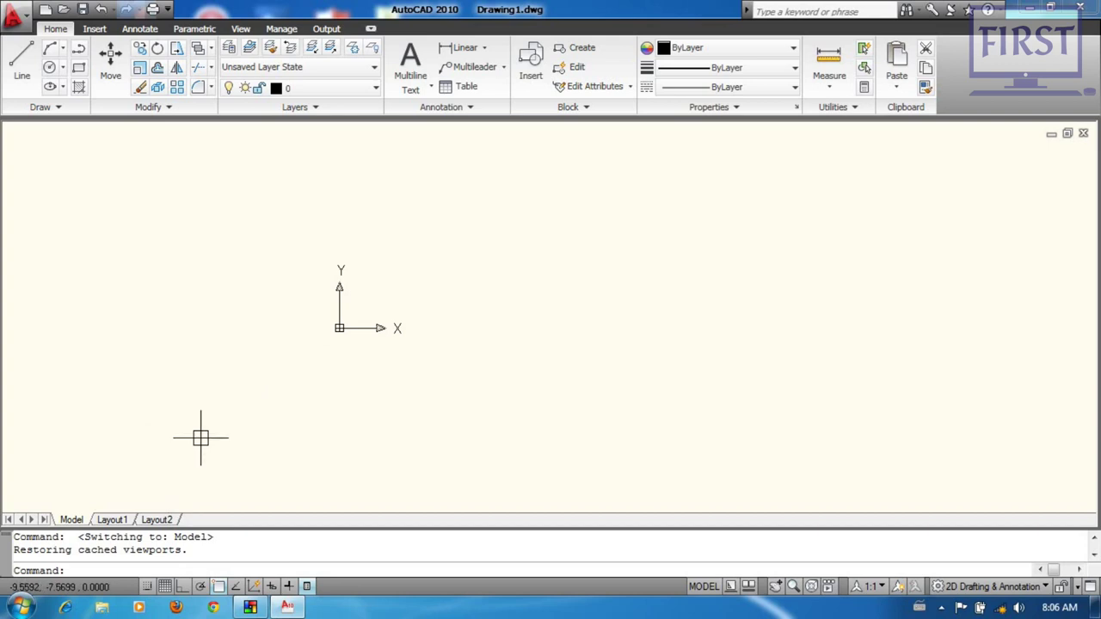
pyautogui.moveTo(208, 554)
pyautogui.mouseDown()
pyautogui.moveTo(77, 551)
pyautogui.moveTo(150, 537)
pyautogui.mouseUp()
pyautogui.click(253, 474)
pyautogui.click(231, 442)
pyautogui.click(283, 438)
pyautogui.click(201, 394)
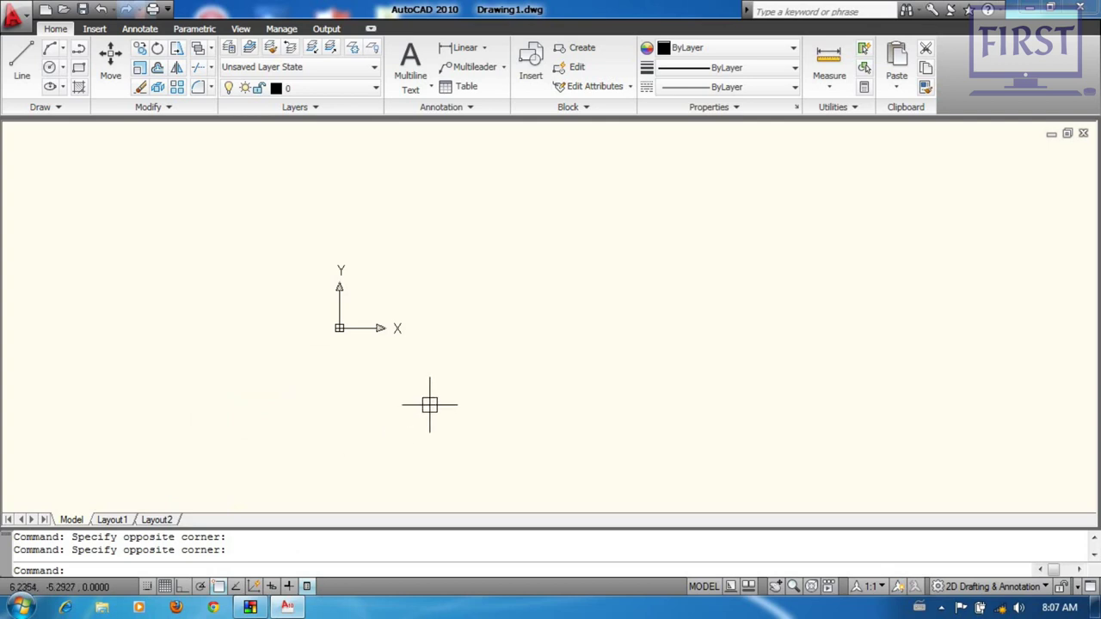
pyautogui.write('c')
pyautogui.press('Return')
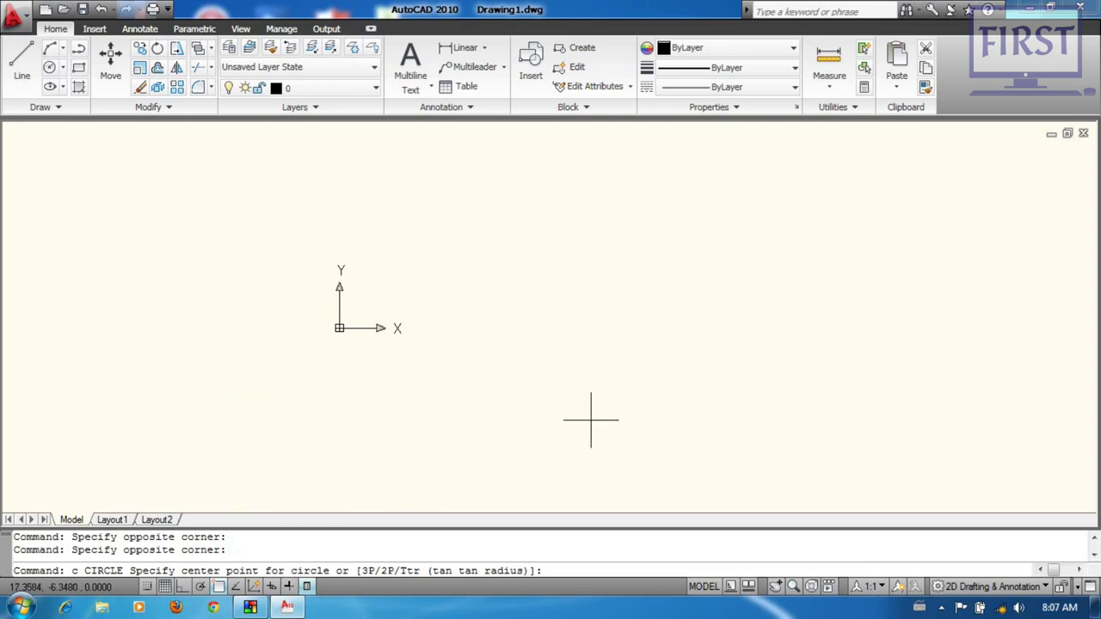
pyautogui.click(521, 350)
pyautogui.click(553, 373)
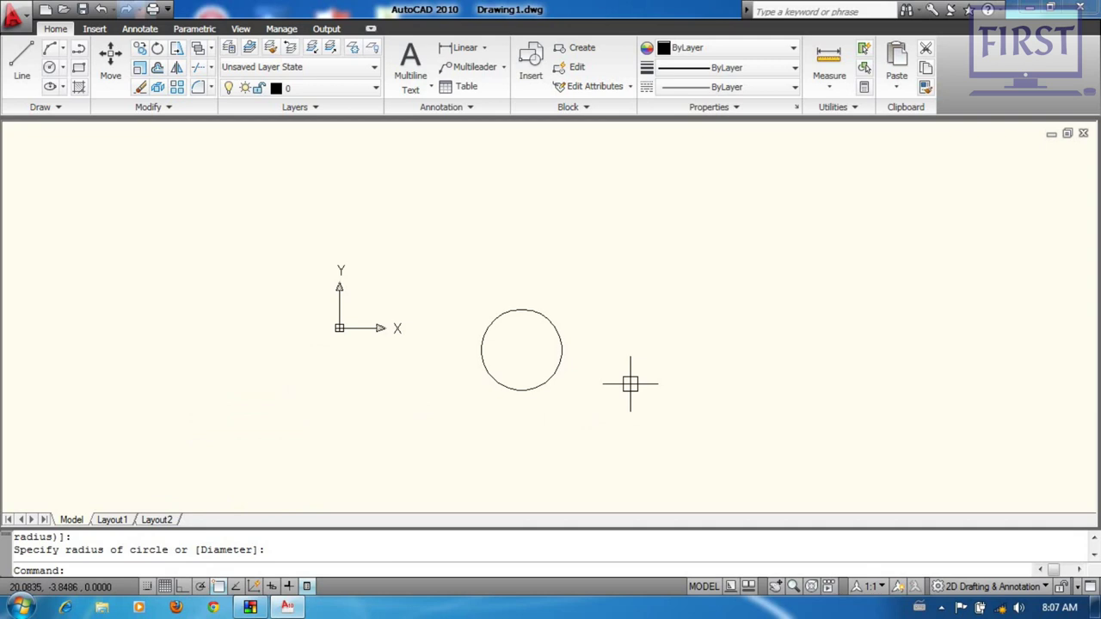
pyautogui.click(592, 312)
pyautogui.click(480, 405)
pyautogui.write('e')
pyautogui.press('Return')
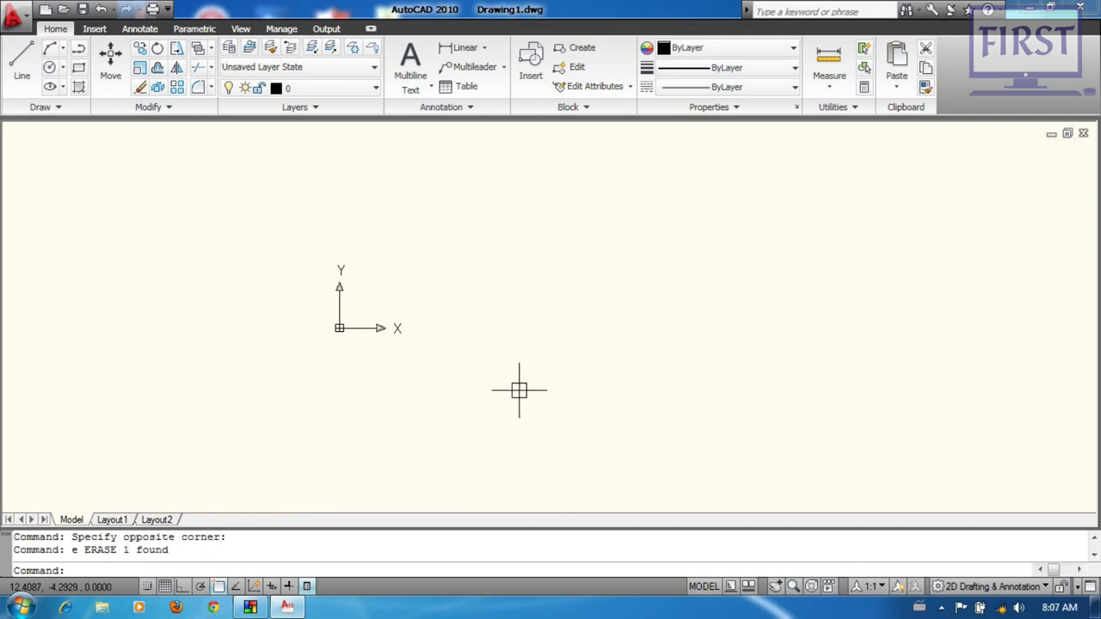
pyautogui.rightClick(353, 595)
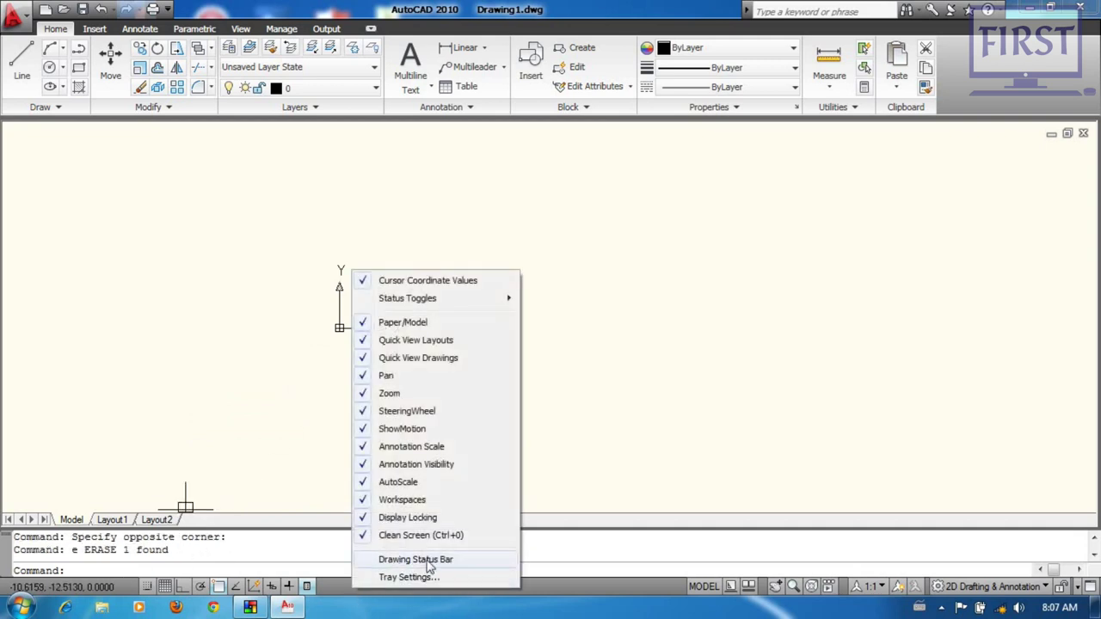
pyautogui.click(581, 596)
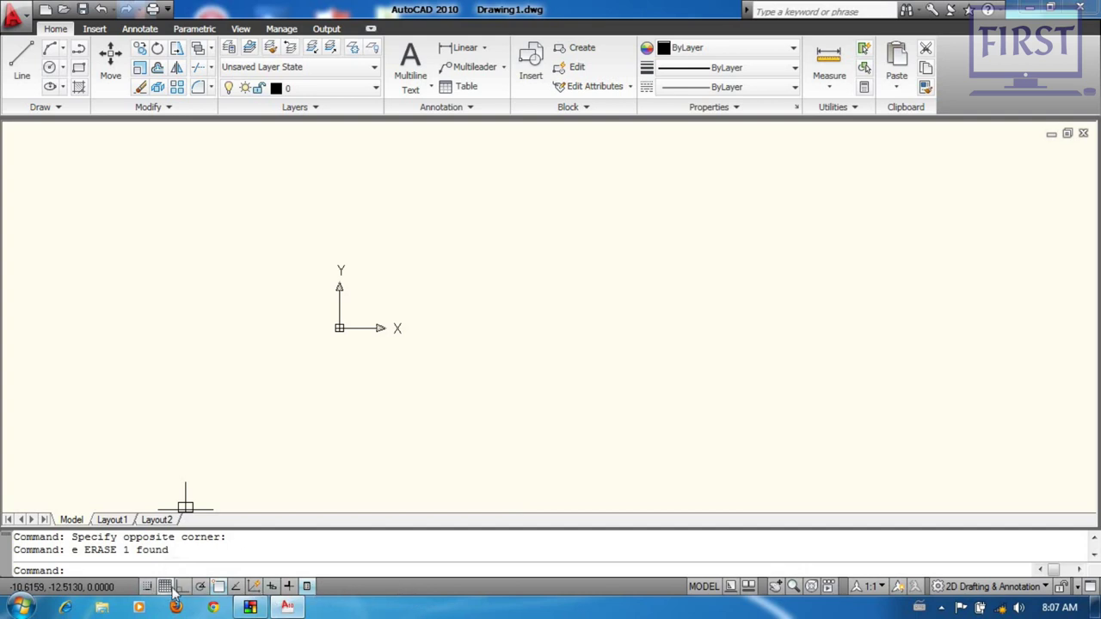
pyautogui.rightClick(171, 592)
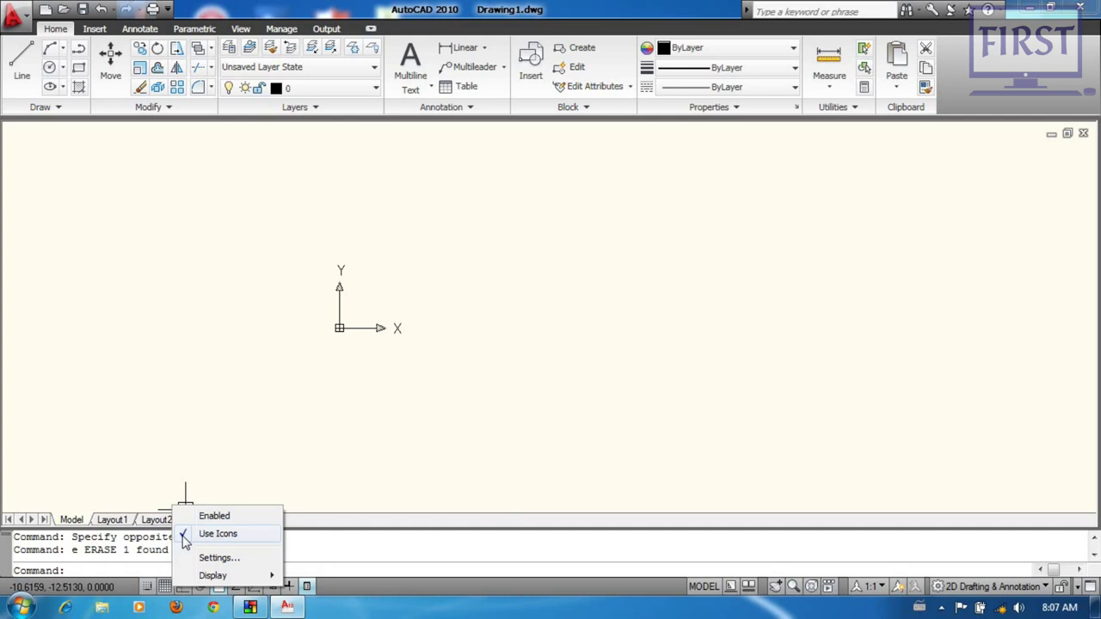
# Toggle the status-bar drafting aids between text labels and icons
pyautogui.click(184, 535)
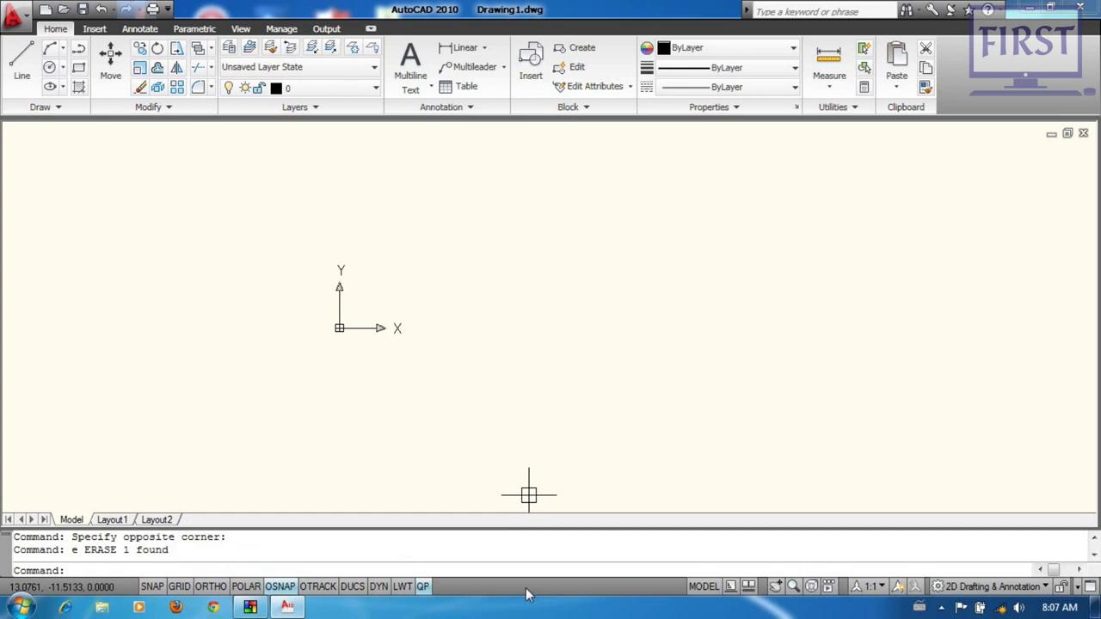
pyautogui.rightClick(400, 590)
pyautogui.click(435, 531)
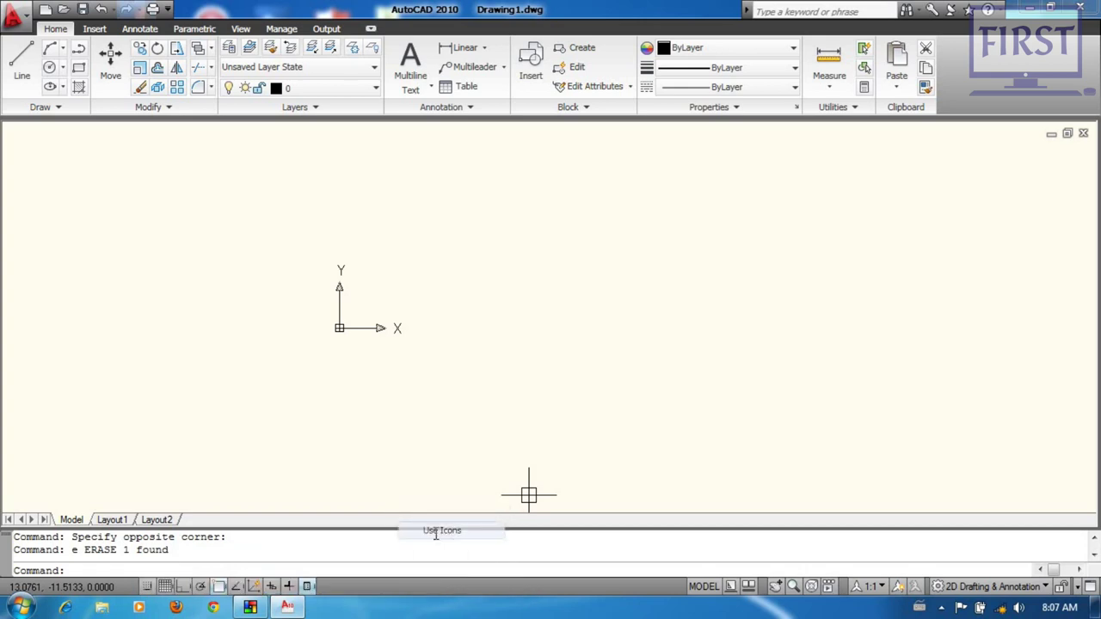
pyautogui.moveTo(514, 416); pyautogui.dragTo(451, 405)
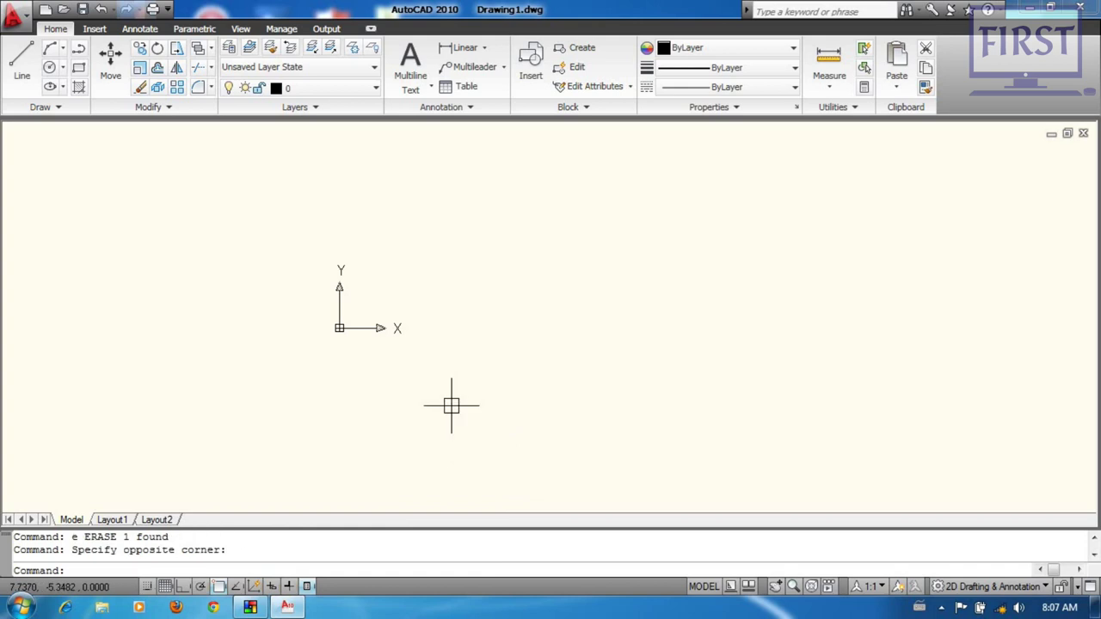
# Show the drafting aids as text labels and turn Quick Properties (QP) off
pyautogui.rightClick(269, 586)
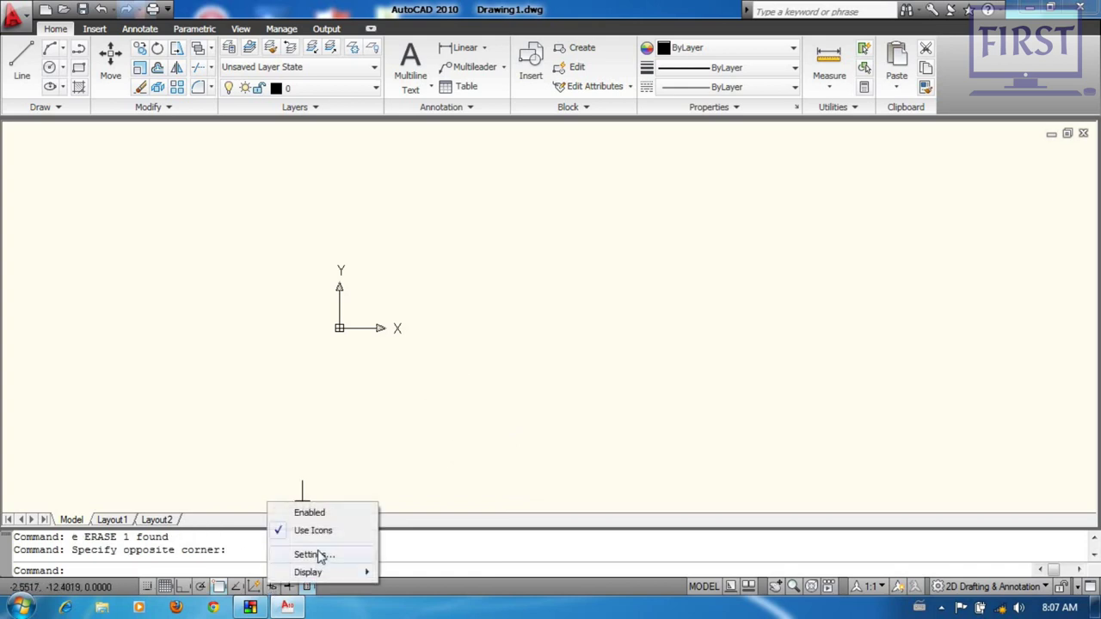
pyautogui.click(312, 530)
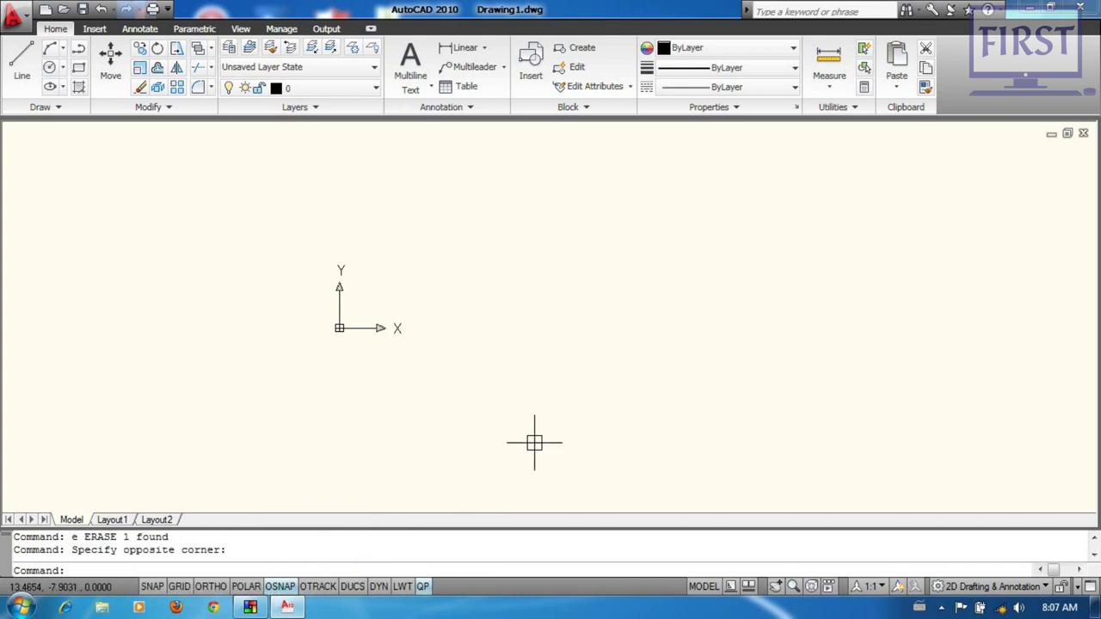
pyautogui.click(424, 589)
pyautogui.moveTo(308, 462); pyautogui.dragTo(437, 391)
pyautogui.moveTo(360, 418); pyautogui.dragTo(334, 486)
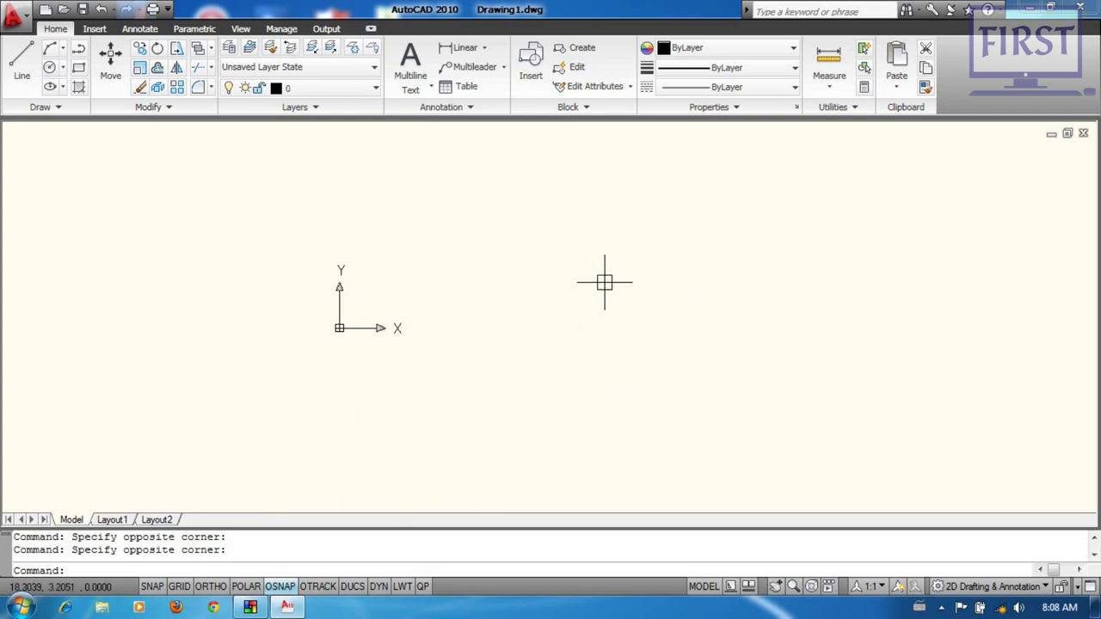
pyautogui.rightClick(609, 254)
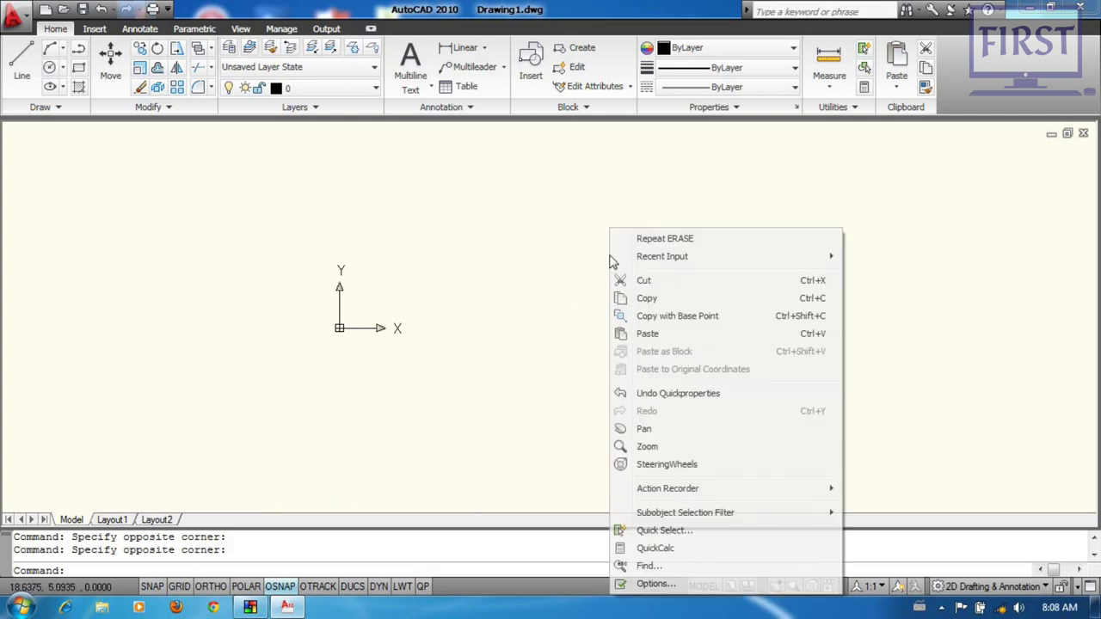
# Open and close the Options dialog, then bring it up again with the options command
pyautogui.click(657, 584)
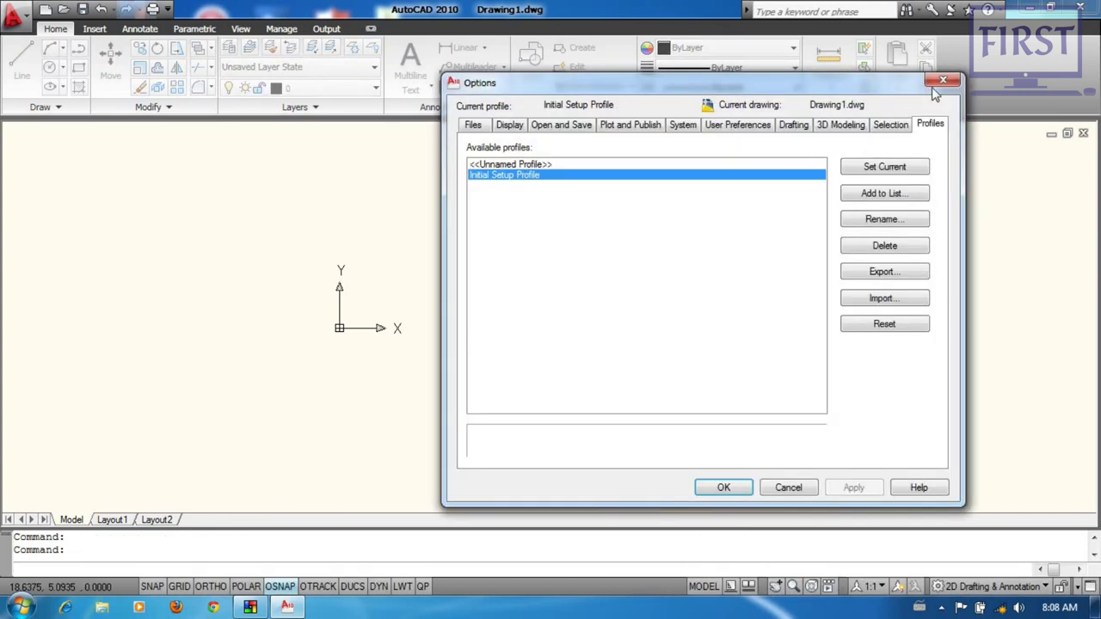
pyautogui.click(942, 81)
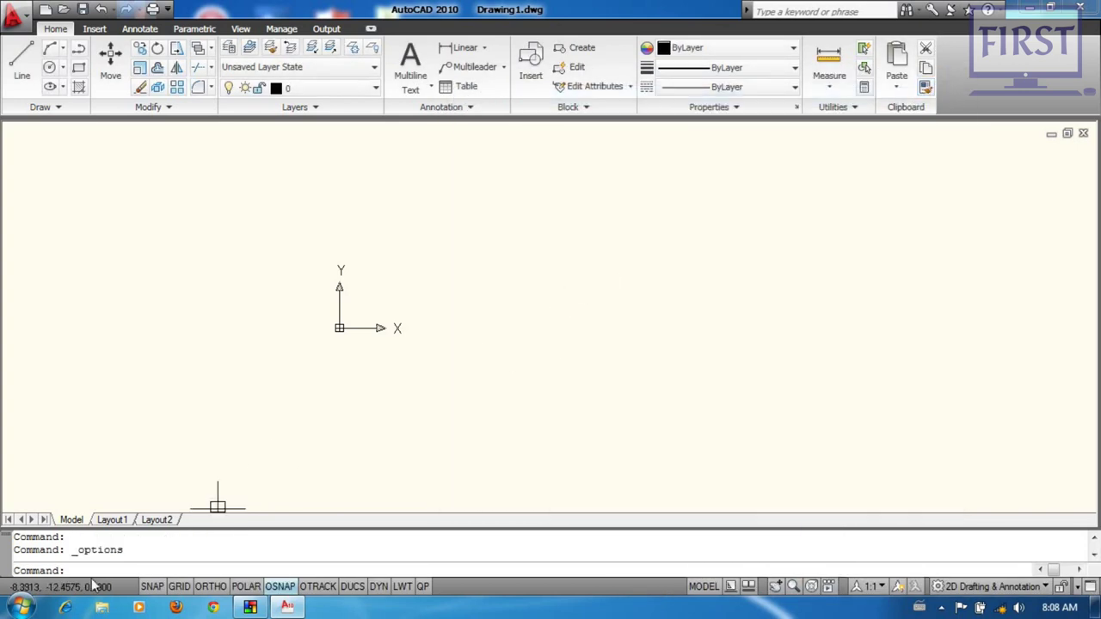
pyautogui.click(702, 231)
pyautogui.click(544, 348)
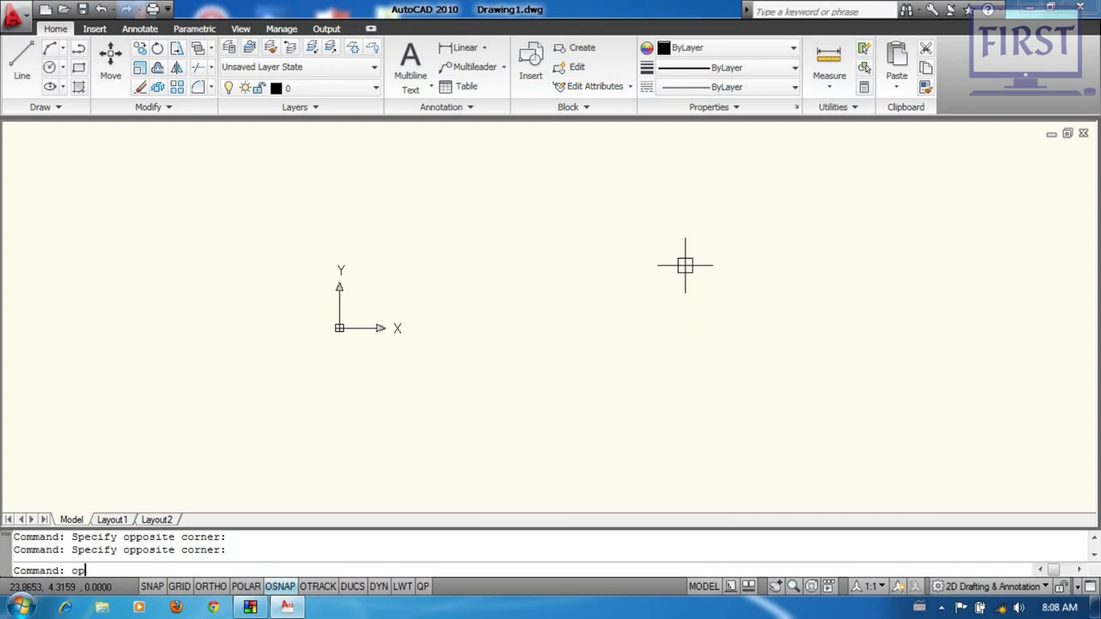
pyautogui.press('Return')
# Reposition Options and open Drawing Window Colors from the Display settings
pyautogui.moveTo(729, 82); pyautogui.dragTo(611, 82)
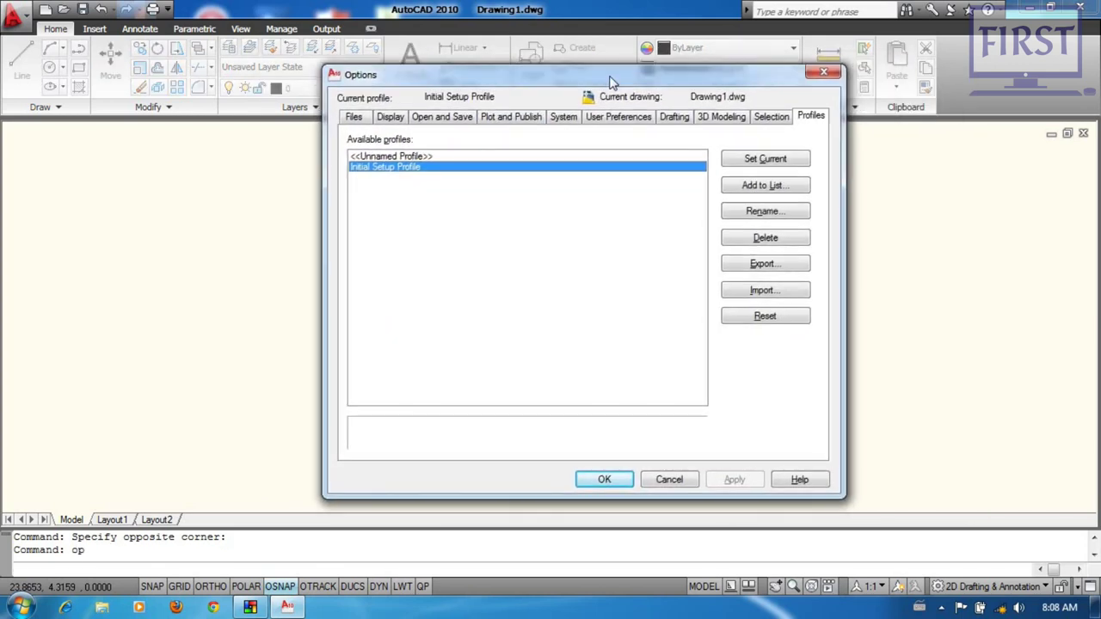
pyautogui.moveTo(392, 82); pyautogui.dragTo(366, 84)
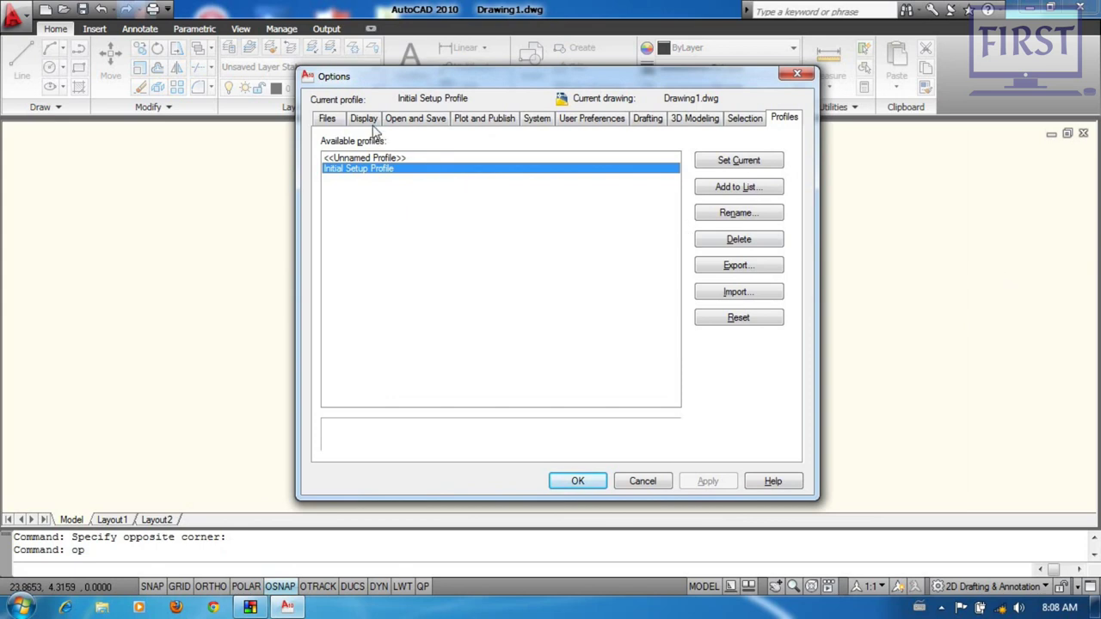
pyautogui.click(368, 121)
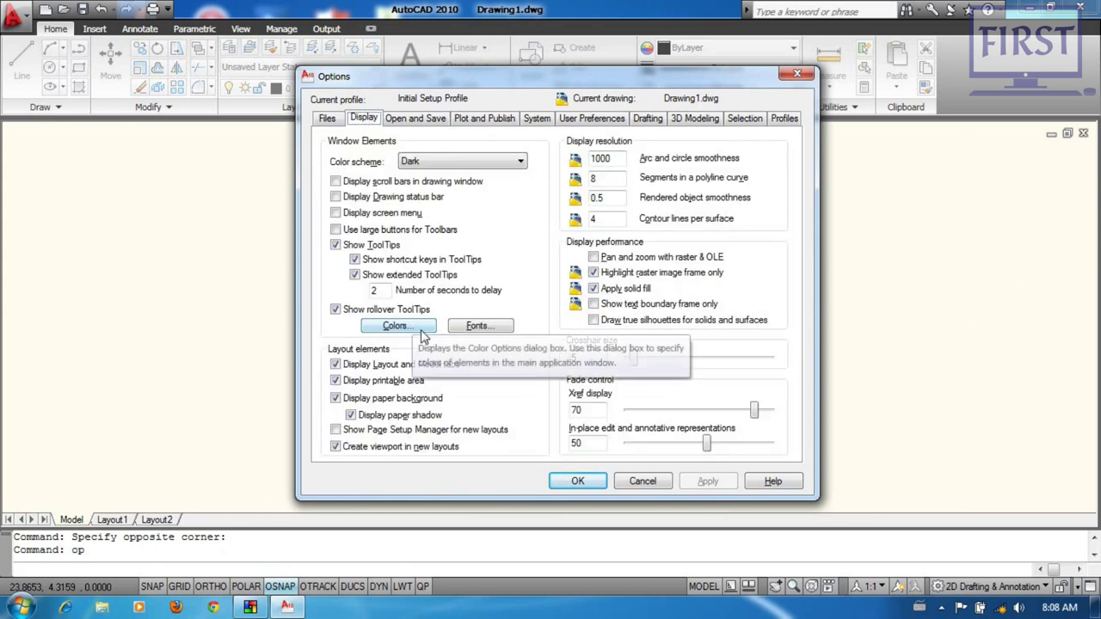
pyautogui.click(649, 120)
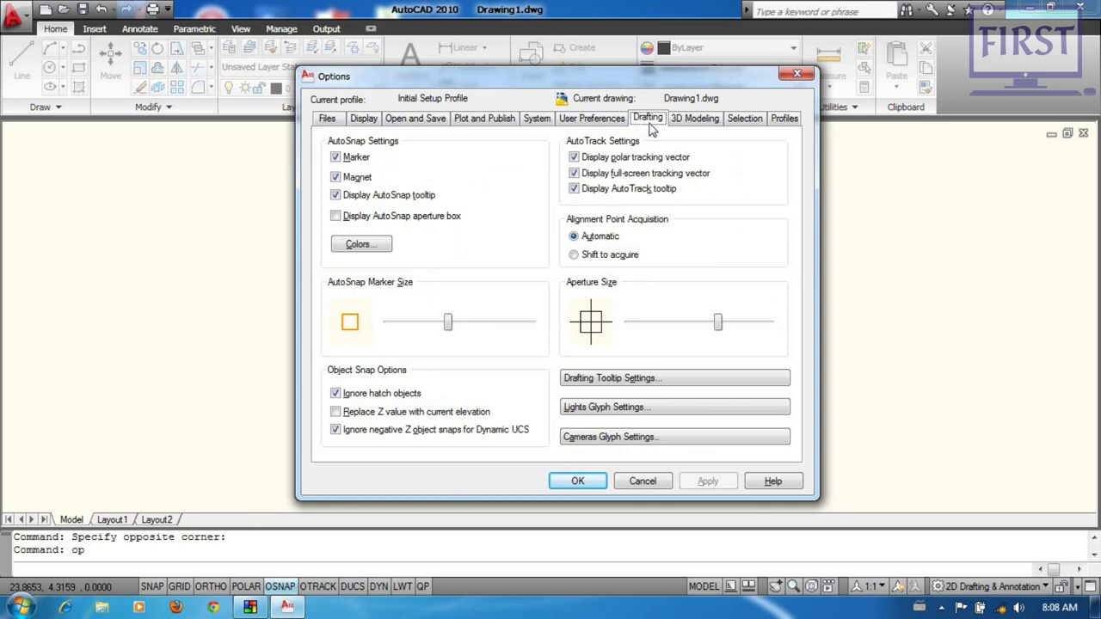
pyautogui.click(372, 120)
pyautogui.click(405, 330)
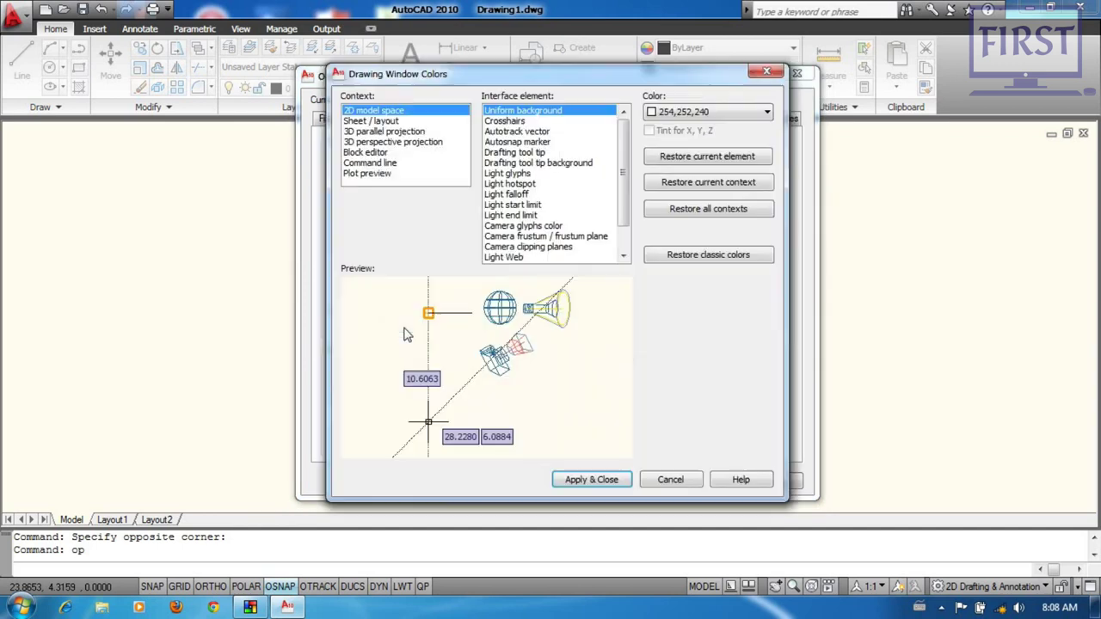
# Make the uniform background Black for 2D model space and 3D parallel projection, and apply
pyautogui.moveTo(395, 80); pyautogui.dragTo(365, 84)
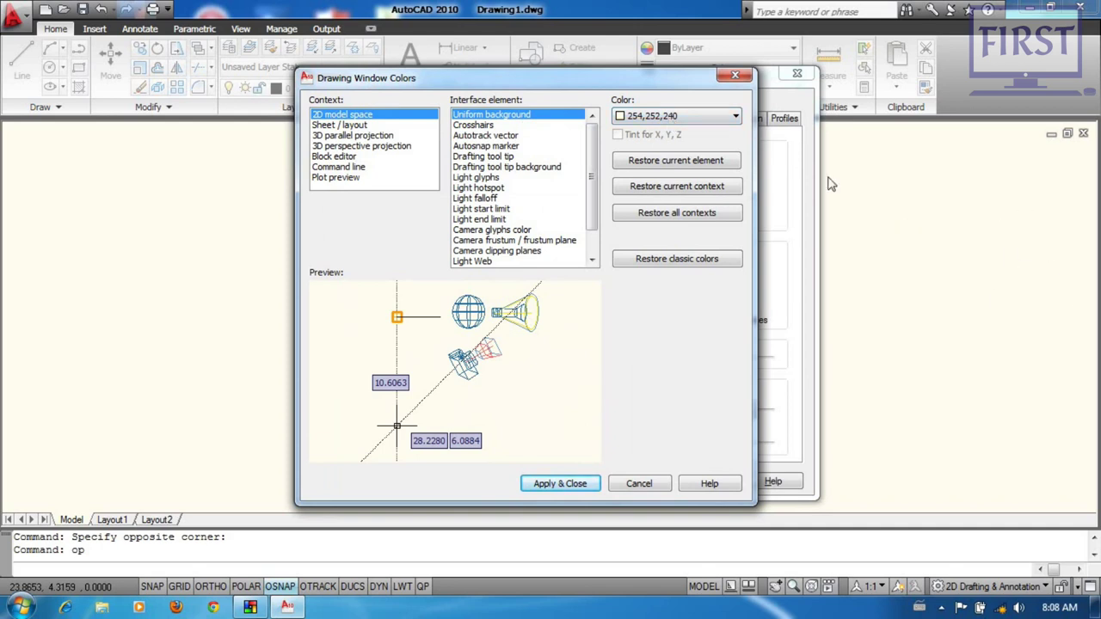
pyautogui.click(736, 118)
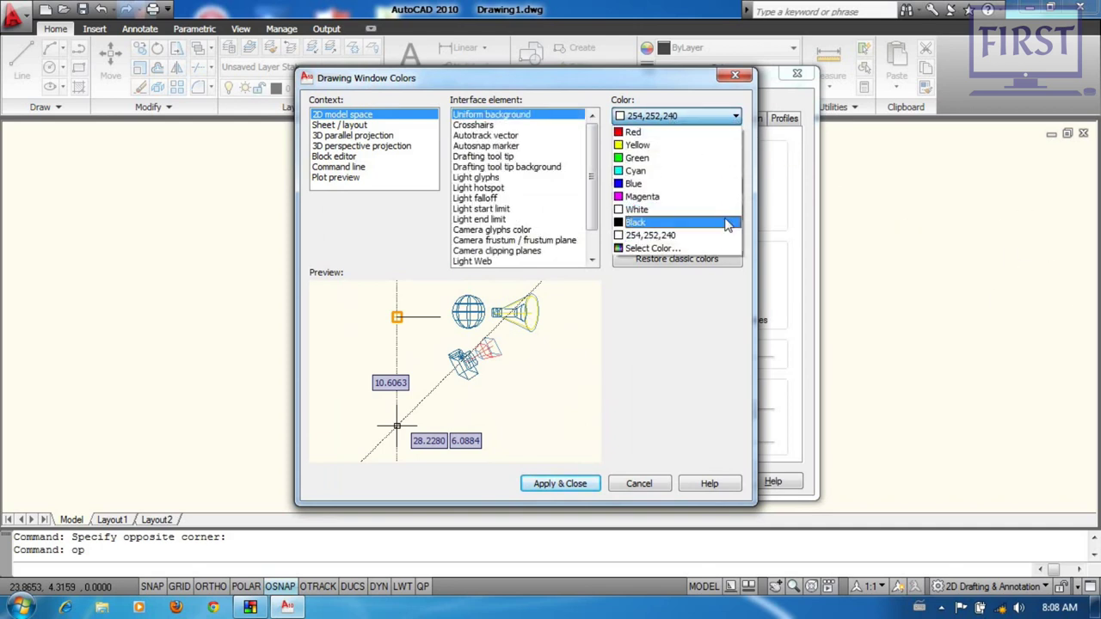
pyautogui.click(651, 223)
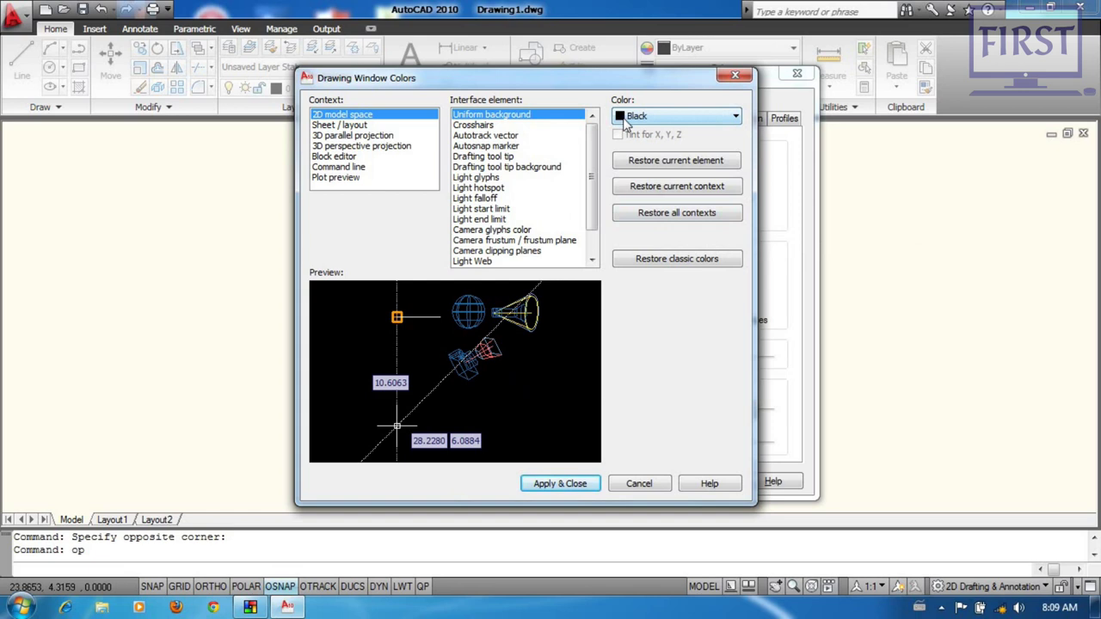
pyautogui.click(365, 136)
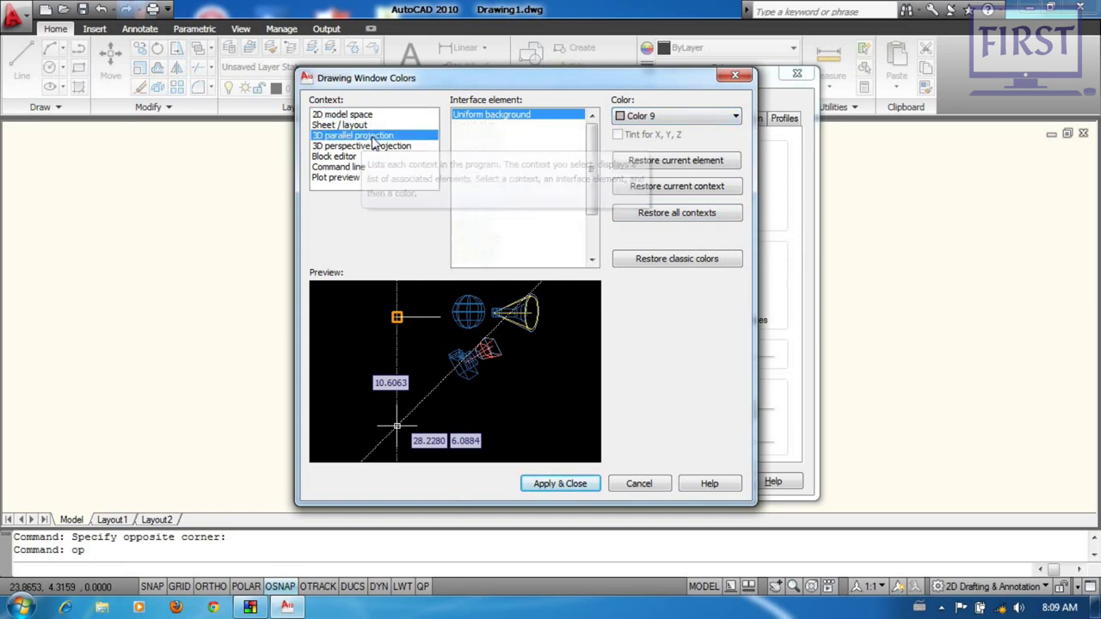
pyautogui.click(676, 116)
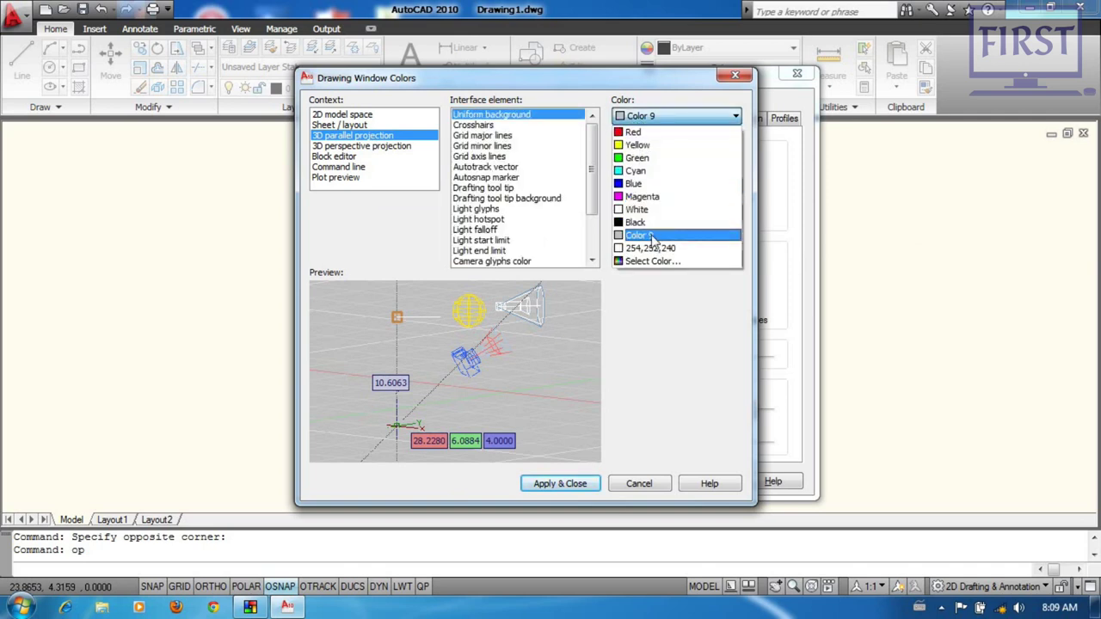
pyautogui.click(649, 224)
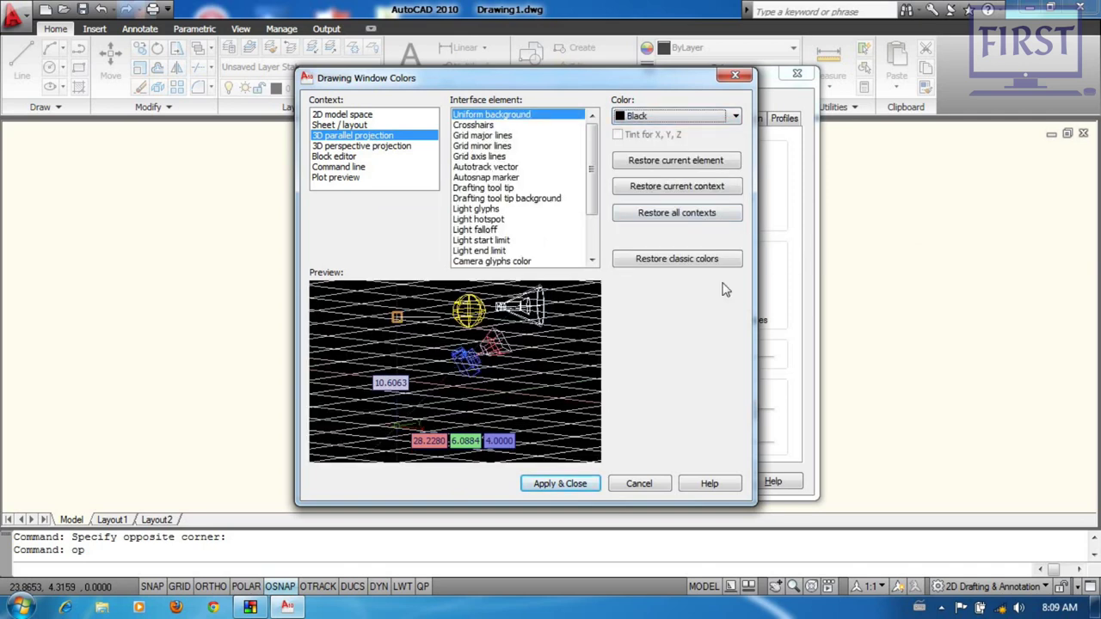
pyautogui.click(583, 484)
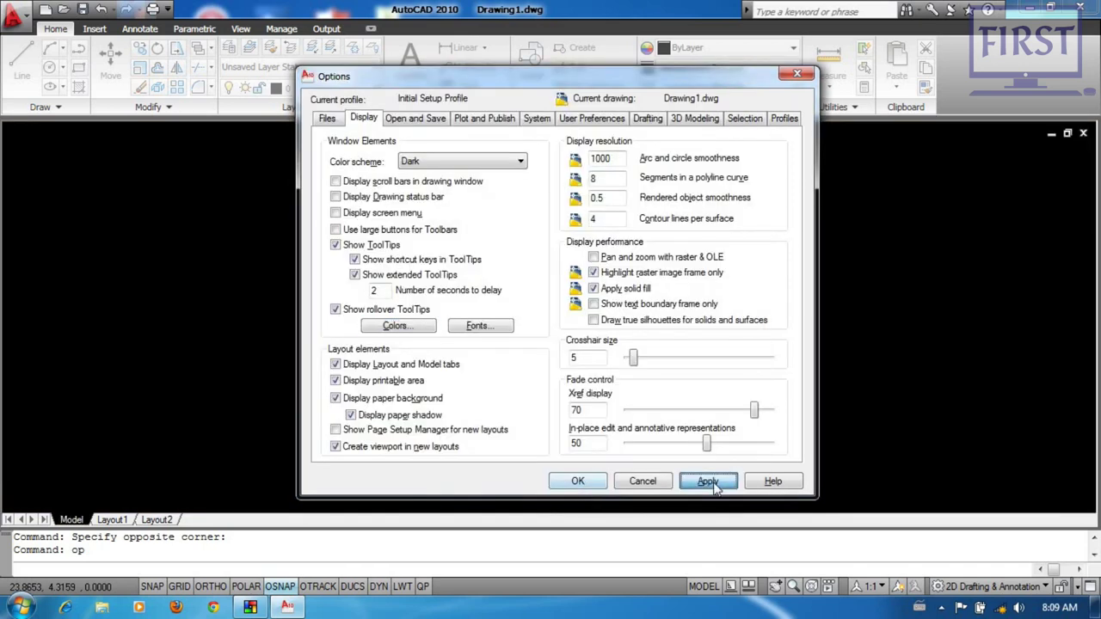
pyautogui.click(591, 485)
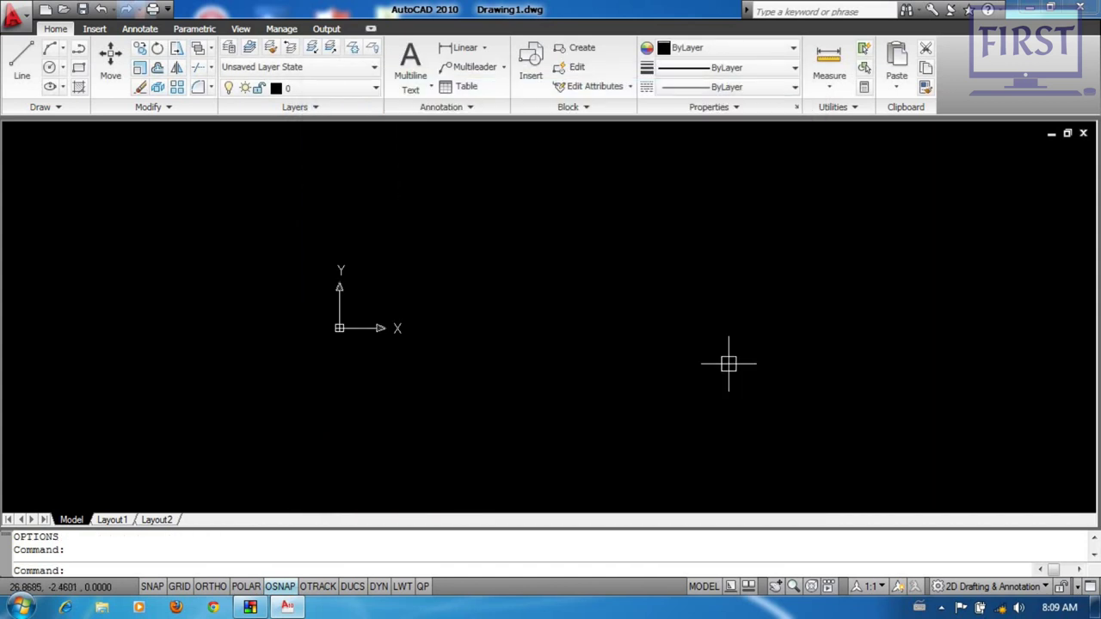
# Return to the black canvas and bring Options back up on the Display settings
pyautogui.moveTo(728, 364)
pyautogui.mouseDown()
pyautogui.moveTo(677, 334)
pyautogui.moveTo(594, 381)
pyautogui.mouseUp()
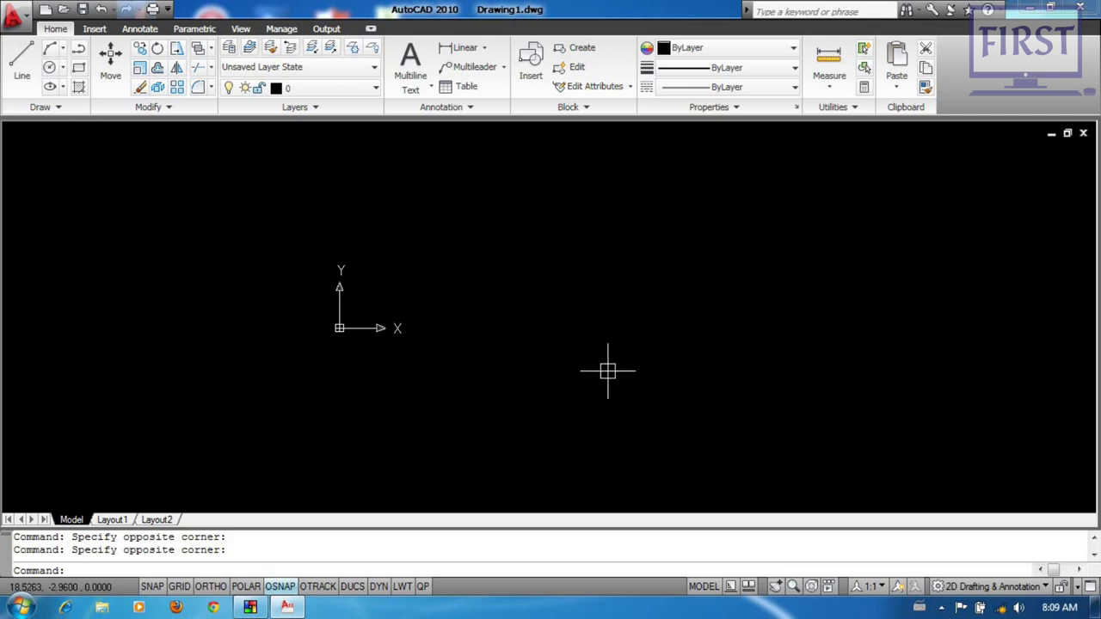
pyautogui.click(668, 228)
pyautogui.click(707, 255)
# Shrink the pickbox size in the Selection settings and confirm with OK
pyautogui.click(593, 332)
pyautogui.write('op')
pyautogui.press('Return')
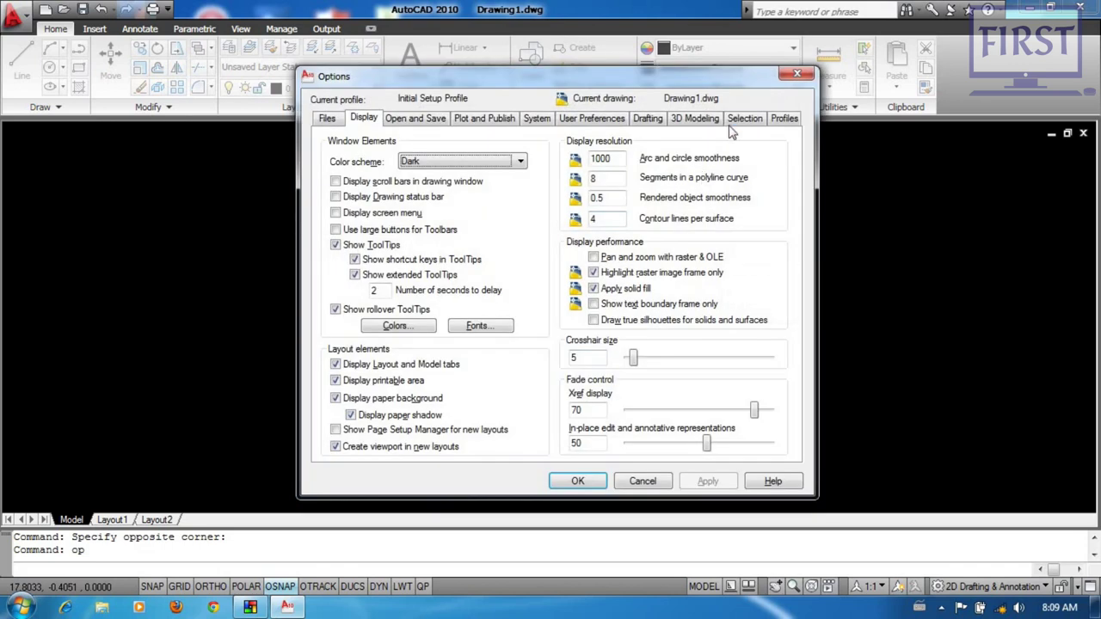
pyautogui.click(743, 121)
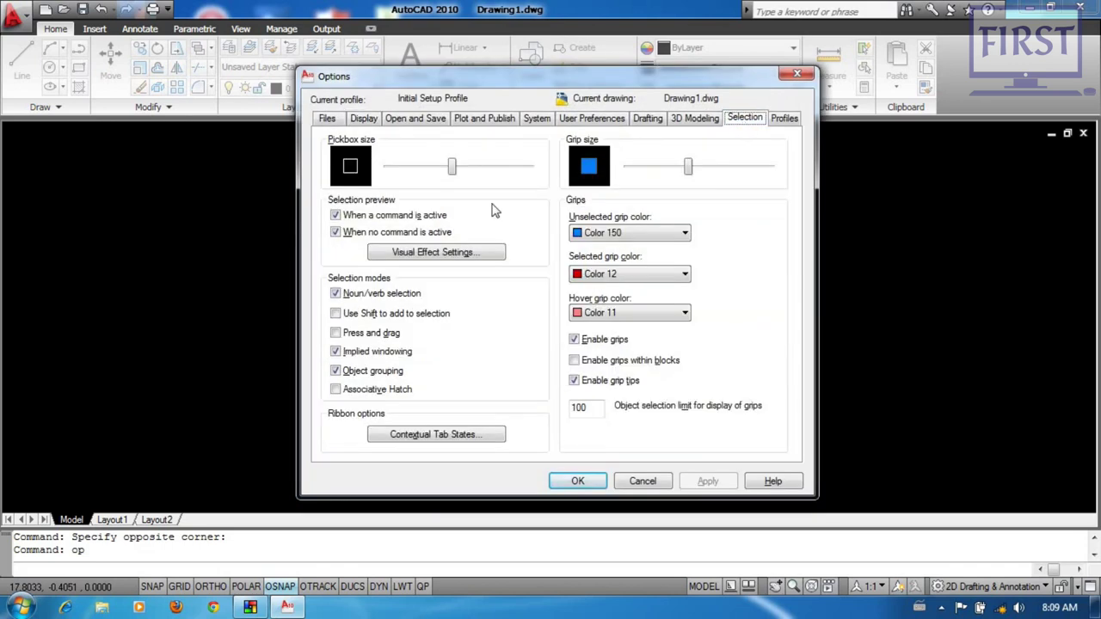
pyautogui.moveTo(451, 167)
pyautogui.mouseDown()
pyautogui.moveTo(393, 170)
pyautogui.moveTo(409, 169)
pyautogui.mouseUp()
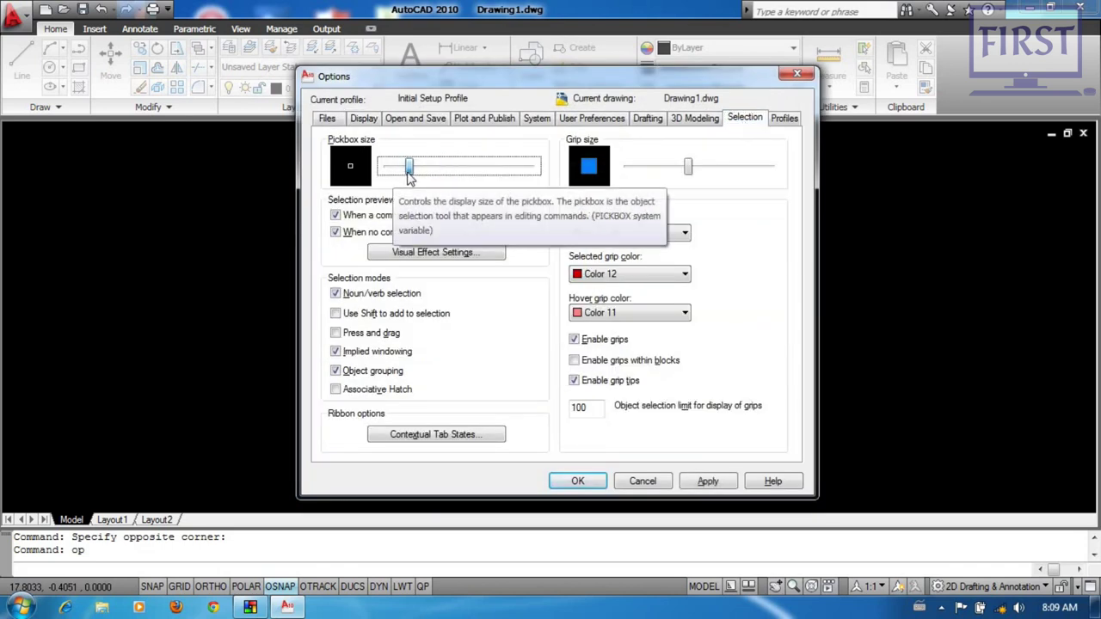
pyautogui.click(578, 481)
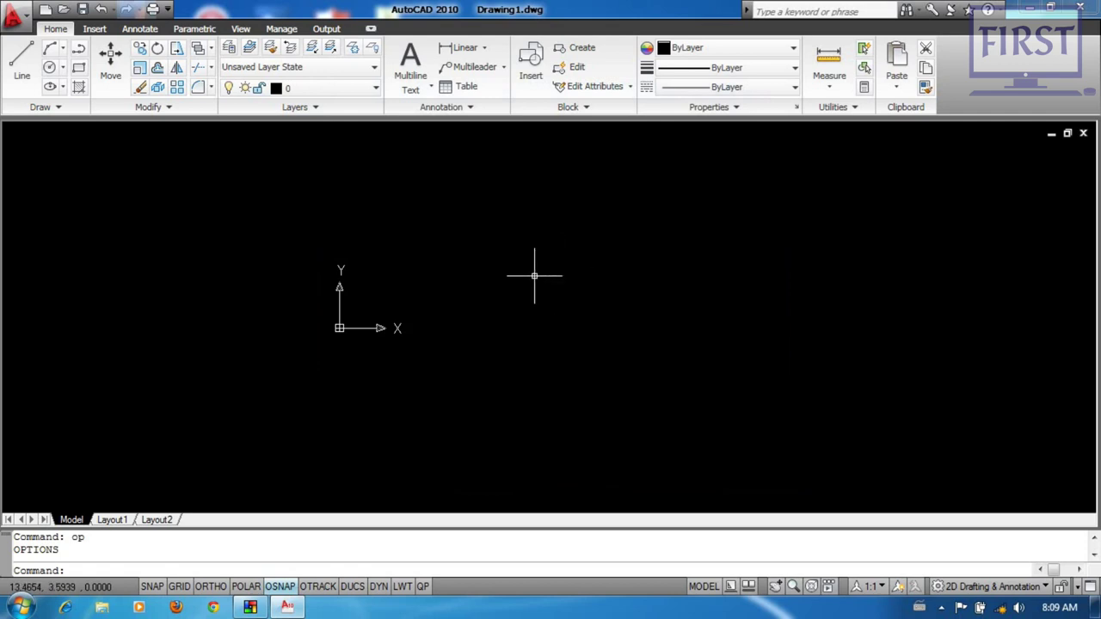
pyautogui.write('op')
# Reopen Options, enlarge the pickbox slightly, apply it, and return to Display
pyautogui.press('Return')
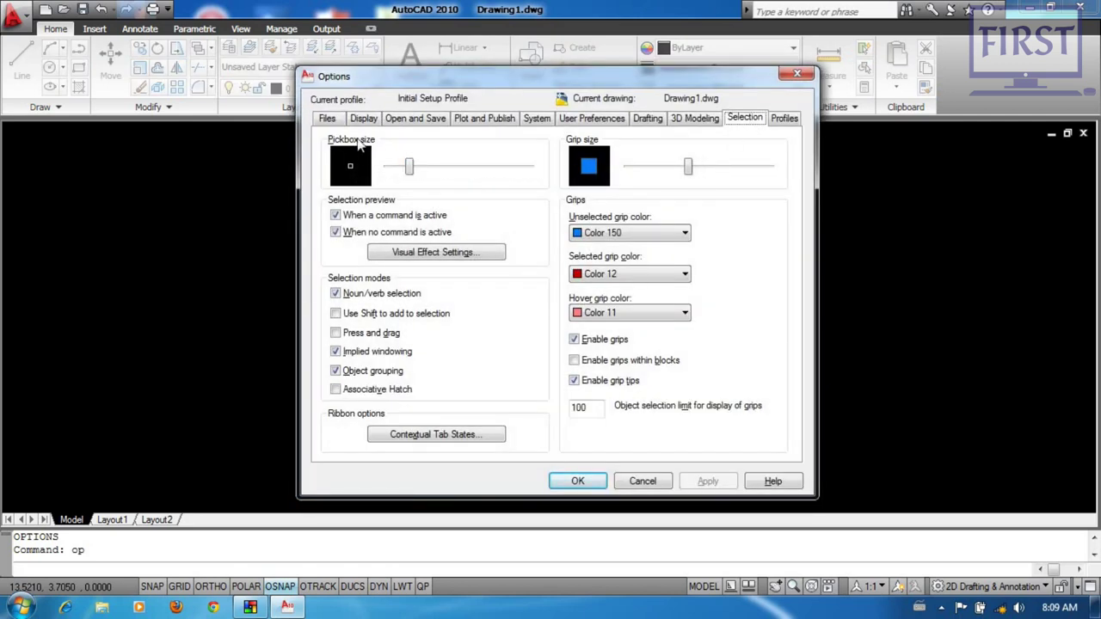
pyautogui.moveTo(410, 168); pyautogui.dragTo(445, 178)
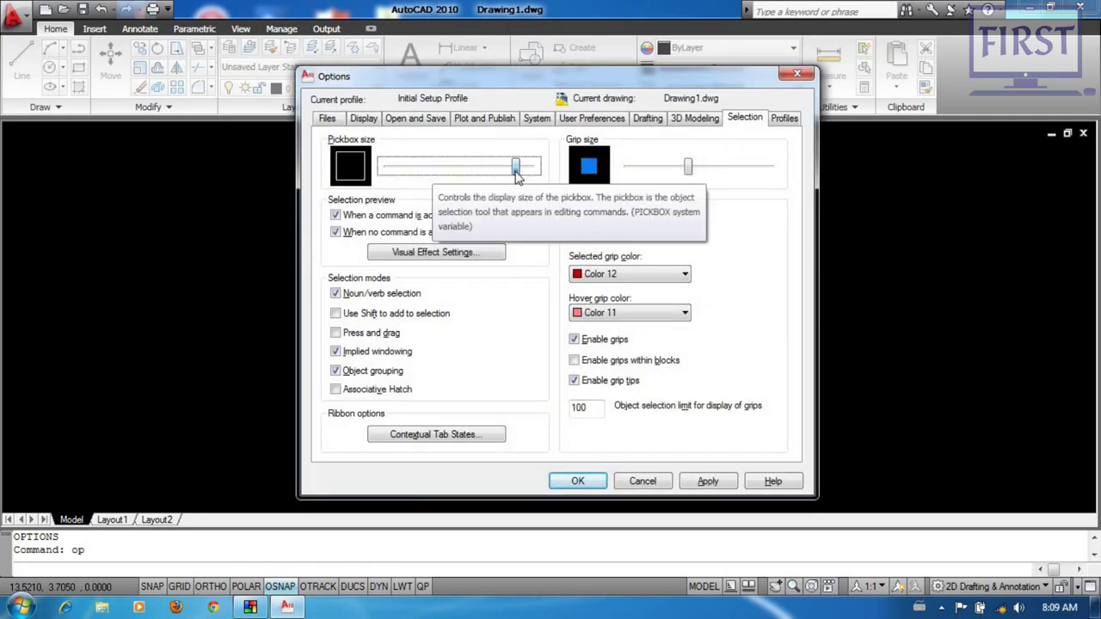
pyautogui.click(709, 483)
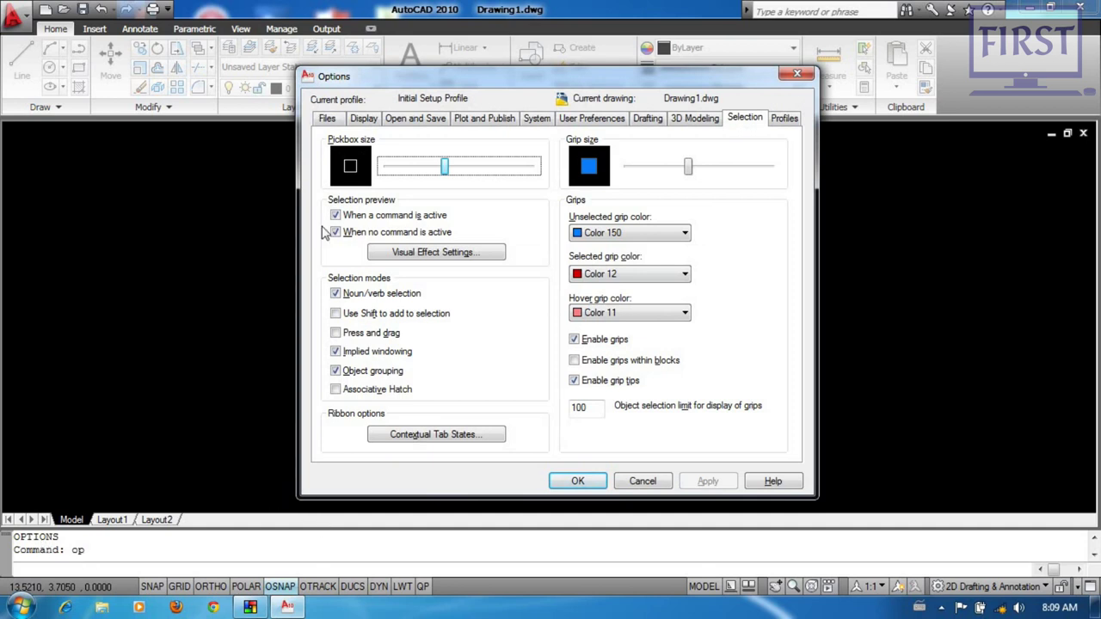
pyautogui.click(364, 119)
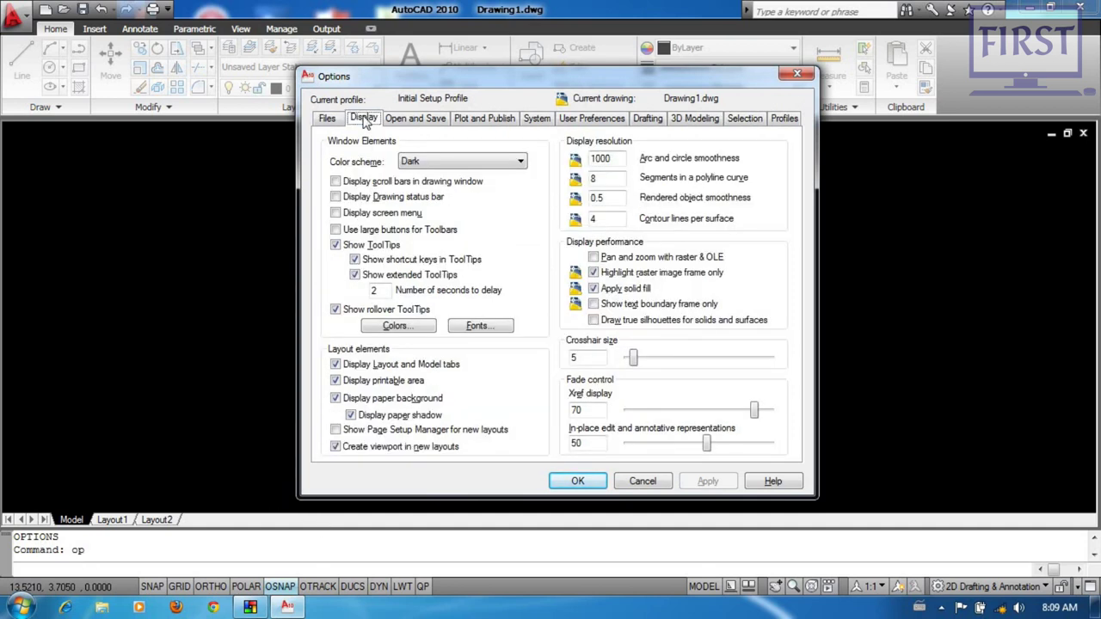
# Set the command line font to Courier New Bold, size 12, and close Options
pyautogui.click(479, 330)
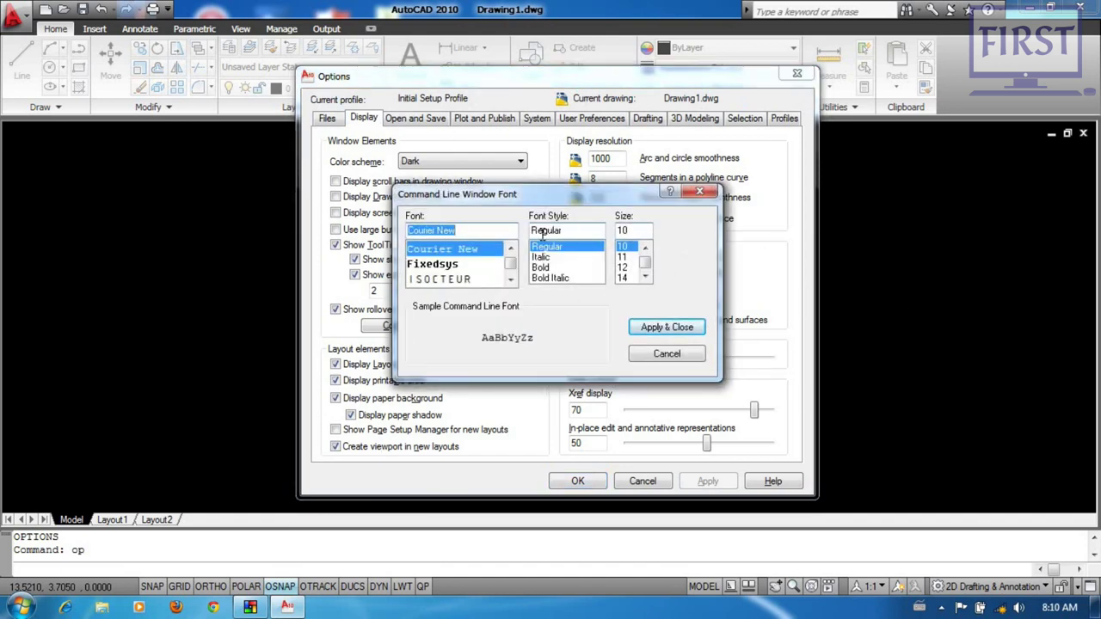
pyautogui.moveTo(519, 196); pyautogui.dragTo(491, 184)
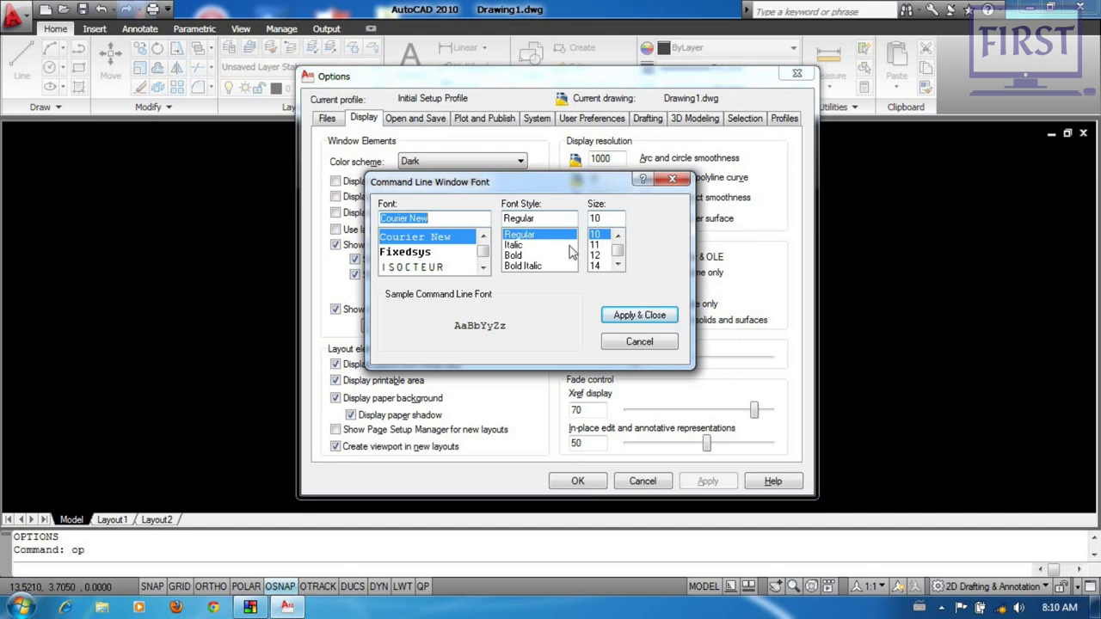
pyautogui.click(517, 257)
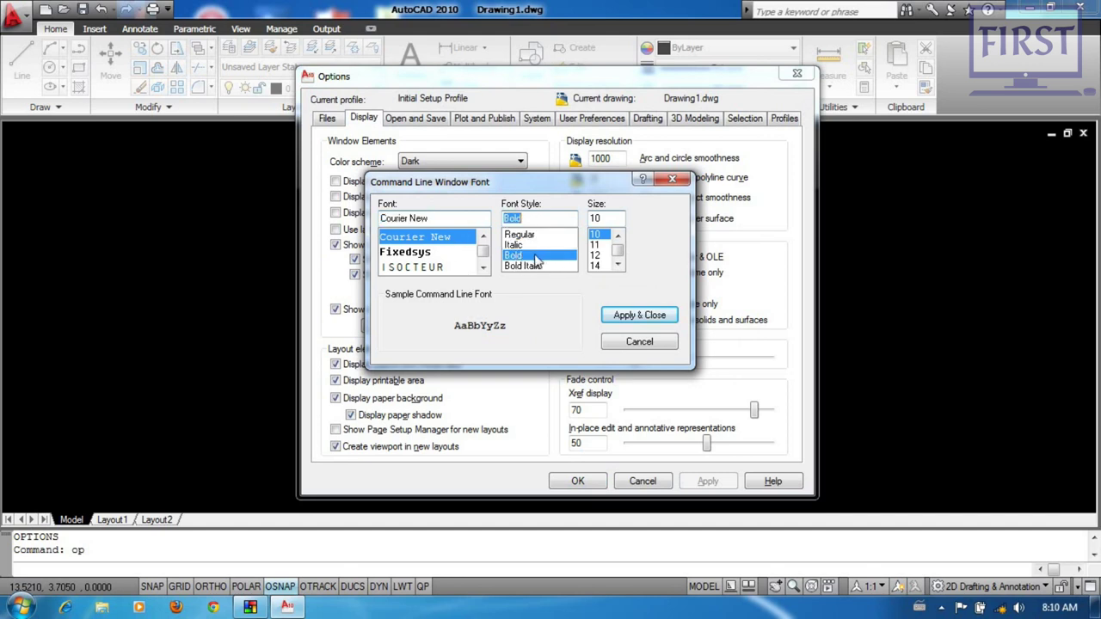
pyautogui.click(596, 256)
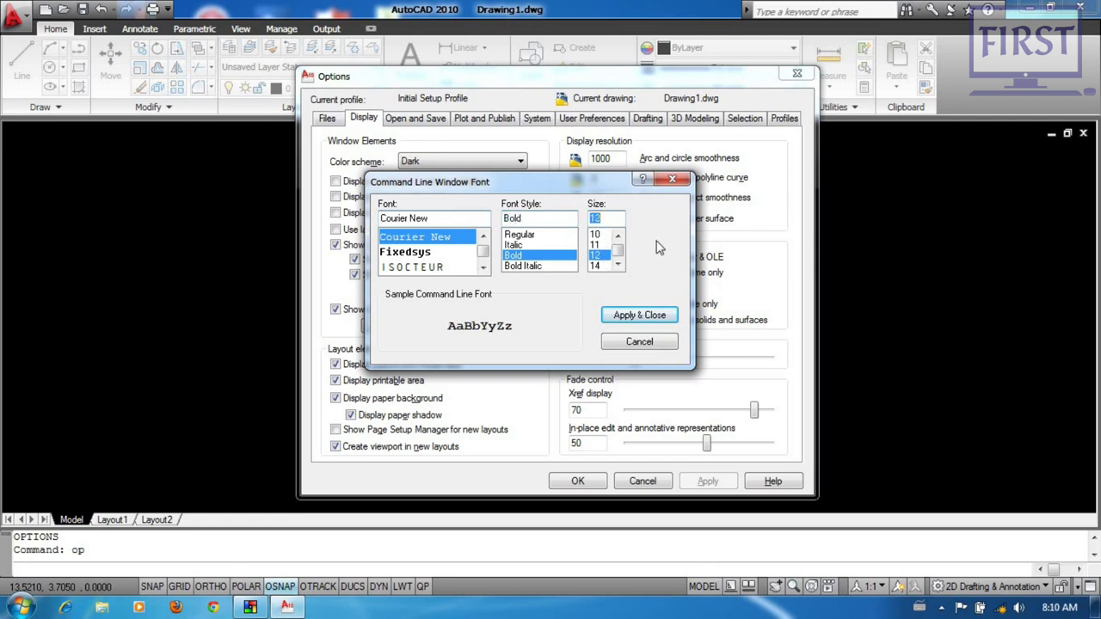
pyautogui.click(652, 316)
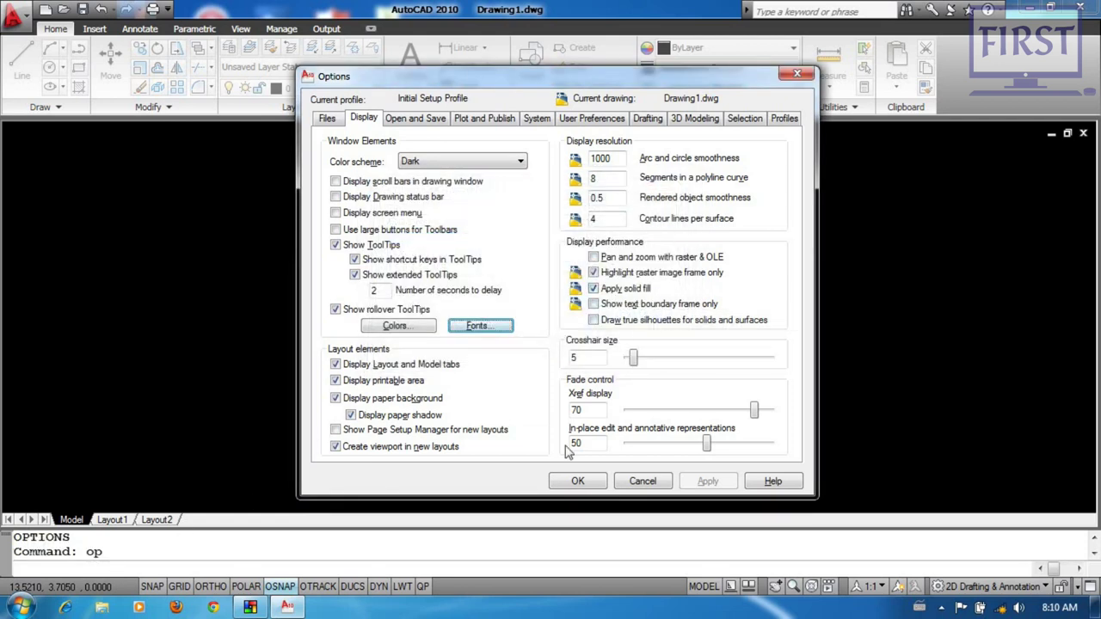
pyautogui.click(578, 481)
pyautogui.moveTo(600, 285); pyautogui.dragTo(491, 347)
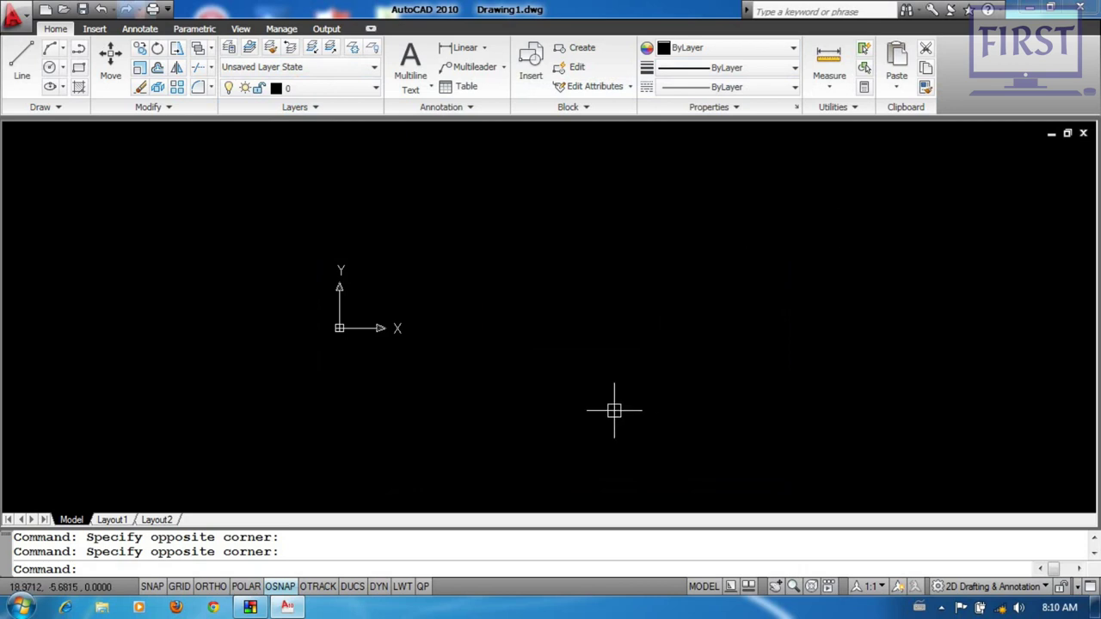
# Dismiss the status bar customisation menu unchanged, then show the workspace list
pyautogui.rightClick(637, 587)
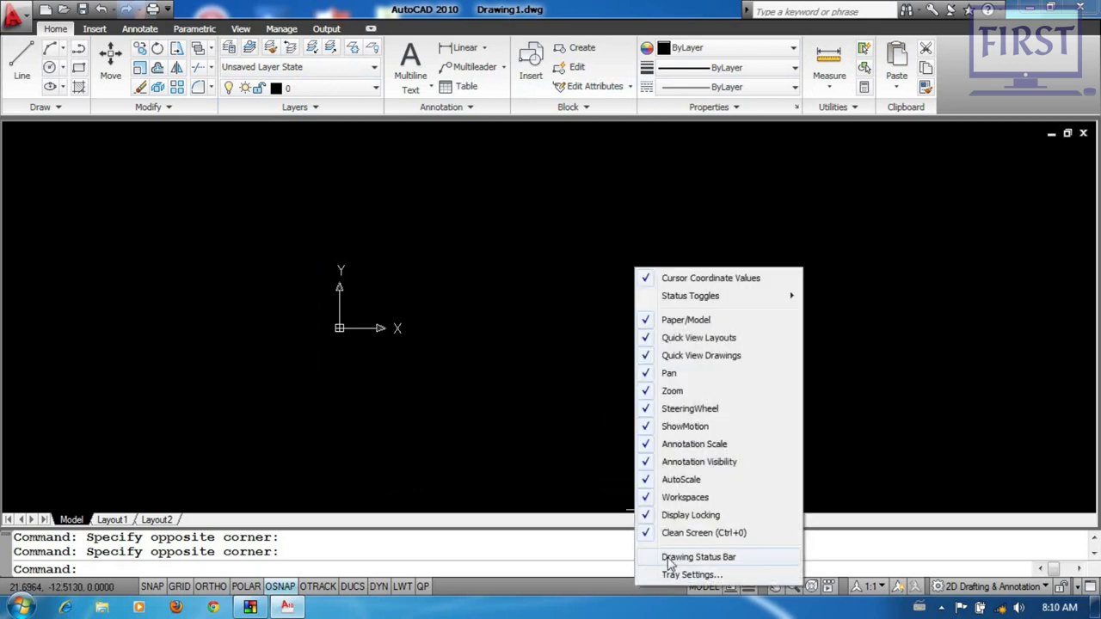
pyautogui.click(594, 587)
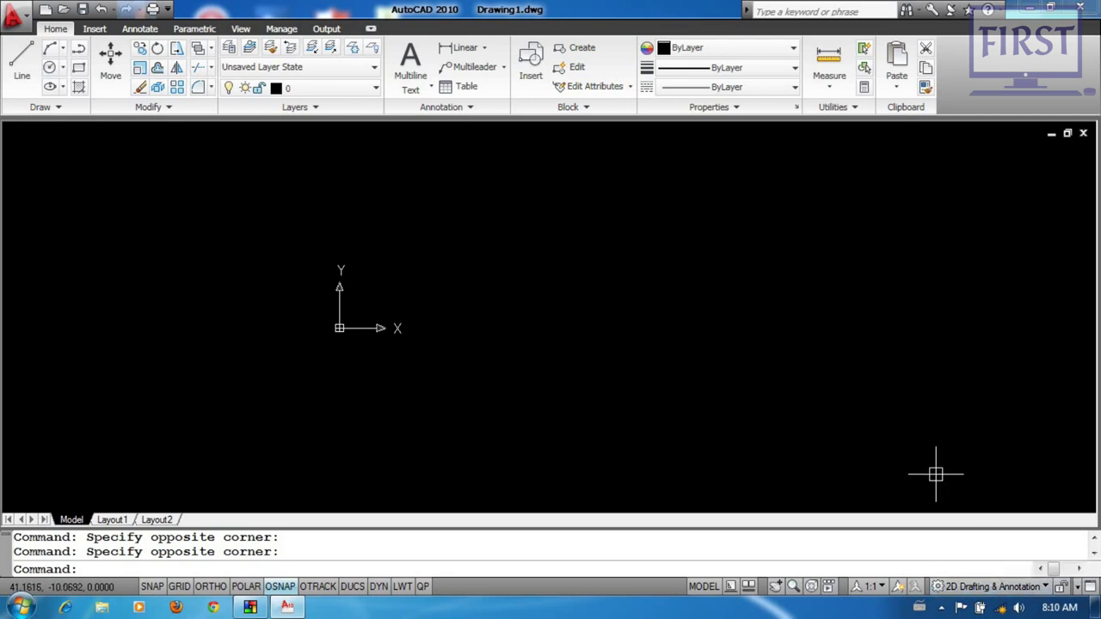
pyautogui.click(1007, 591)
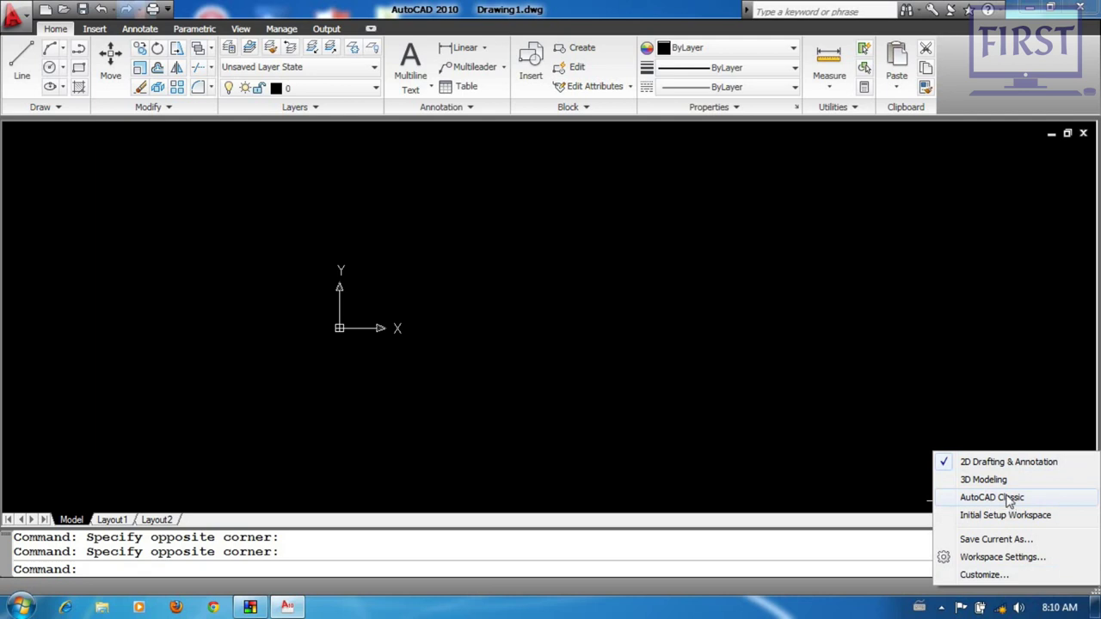
# Switch to AutoCAD Classic, close Tool Palettes and the Orbit toolbar, and float the Draw toolbar
pyautogui.click(992, 497)
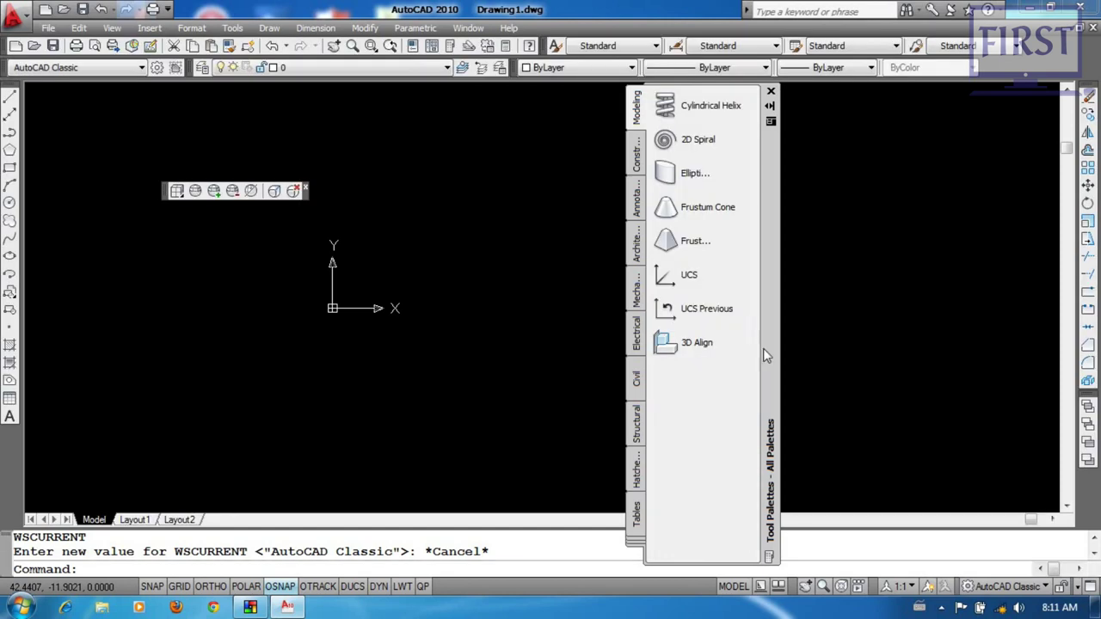
pyautogui.click(772, 92)
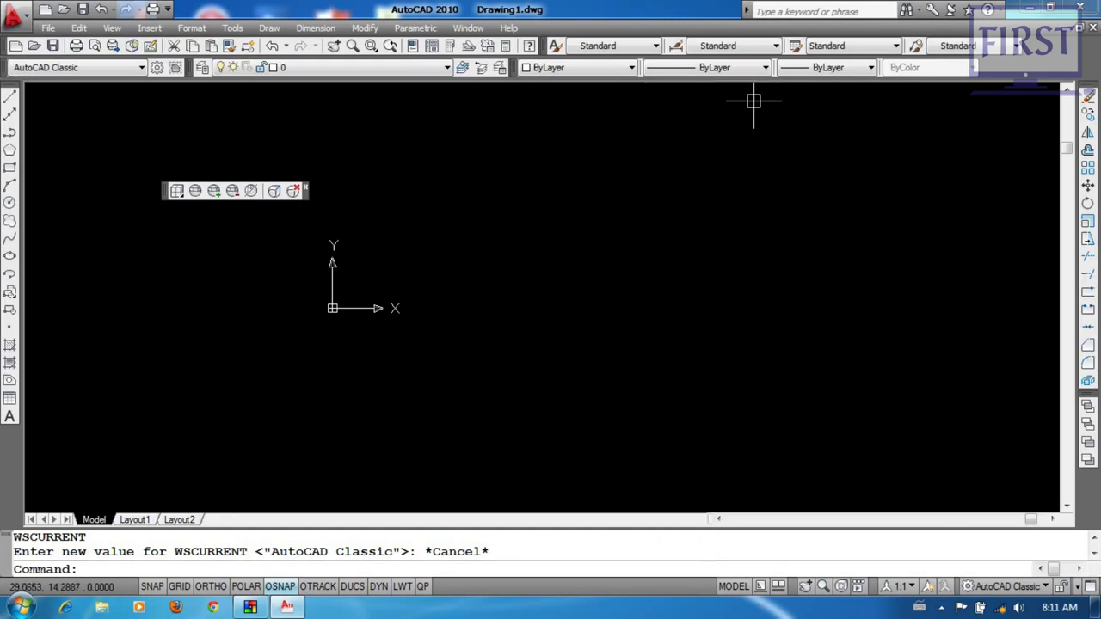
pyautogui.click(294, 190)
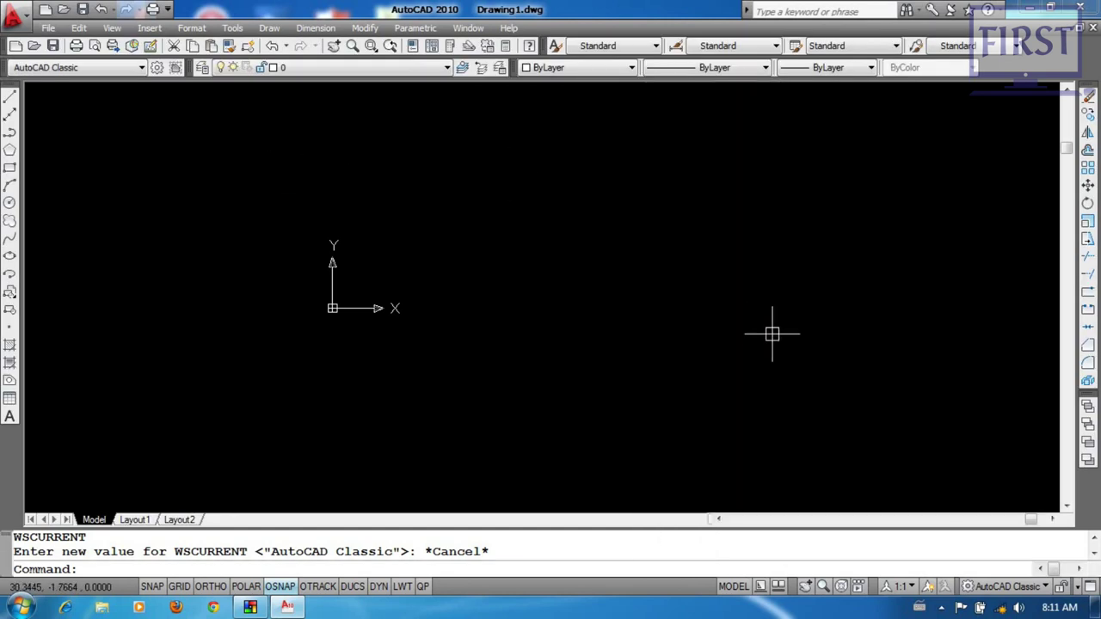
pyautogui.click(732, 322)
pyautogui.click(549, 356)
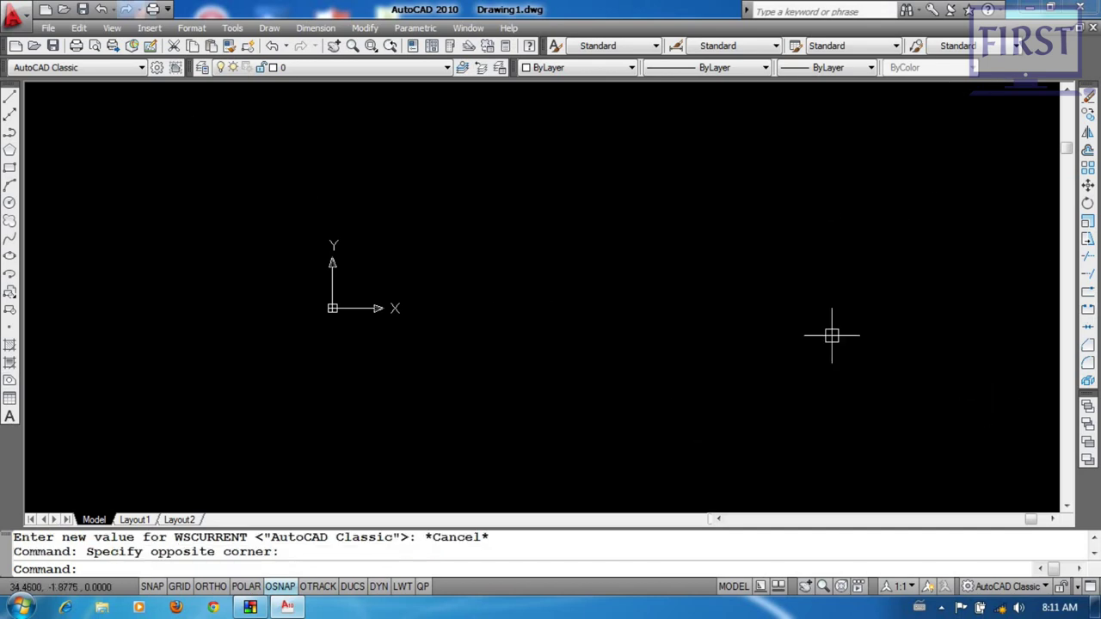
pyautogui.moveTo(749, 257); pyautogui.dragTo(573, 367)
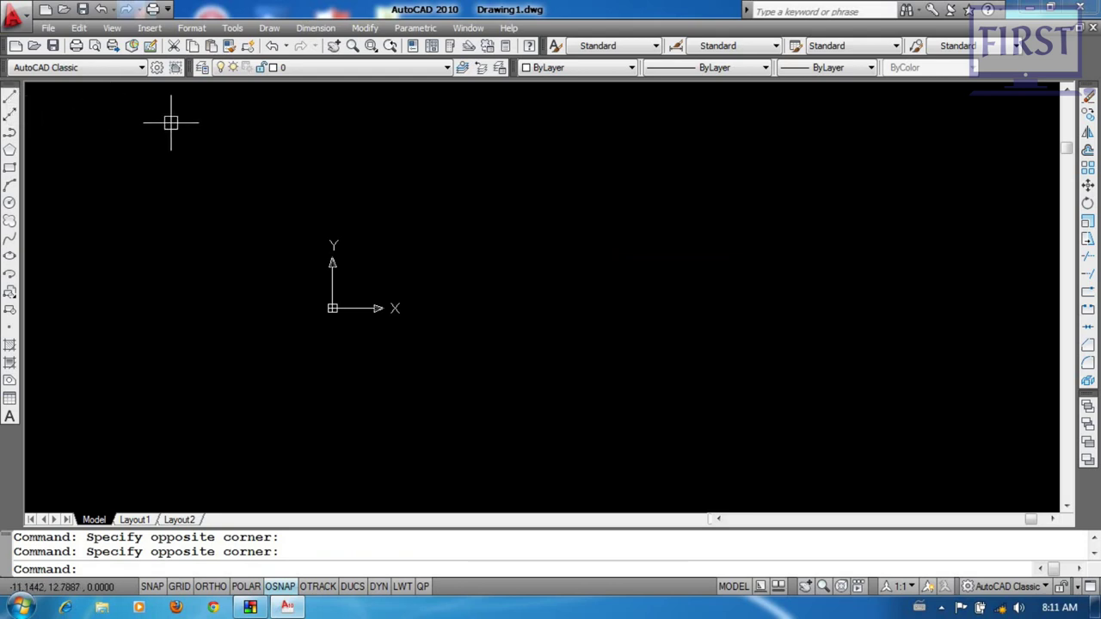
pyautogui.moveTo(12, 90); pyautogui.dragTo(420, 176)
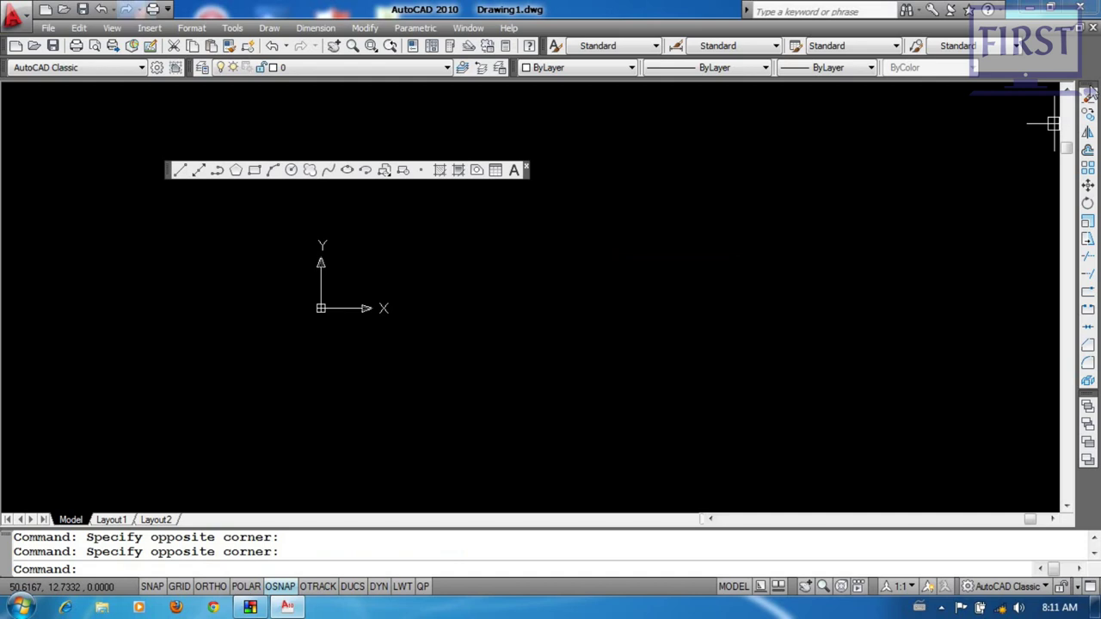
# Float the Modify toolbar, then close both the Modify and Draw toolbars
pyautogui.moveTo(1088, 89); pyautogui.dragTo(857, 327)
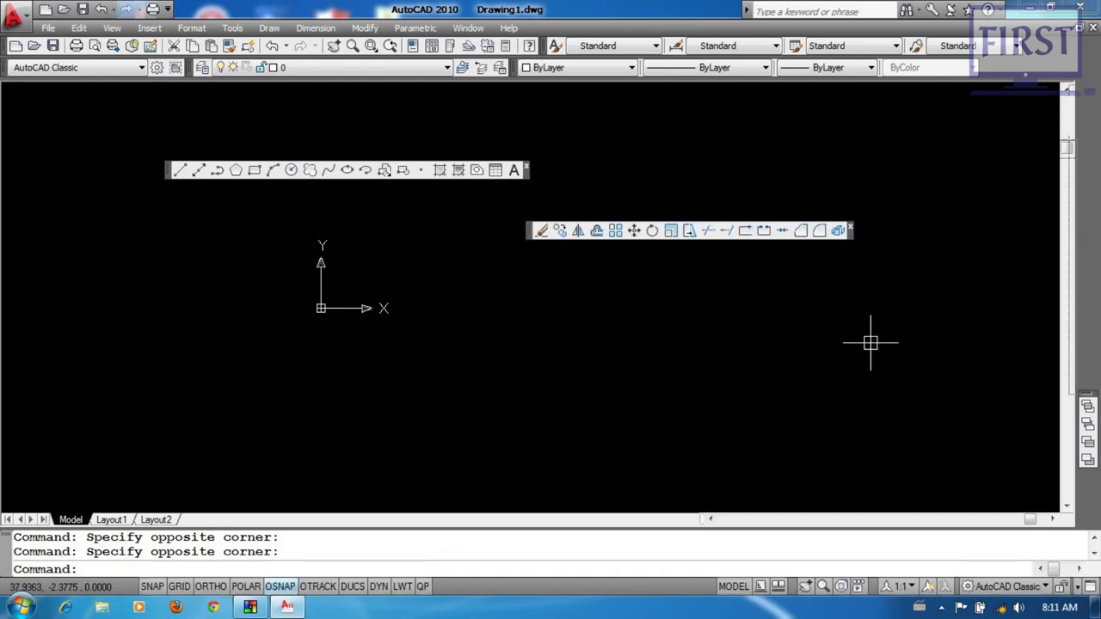
pyautogui.click(851, 227)
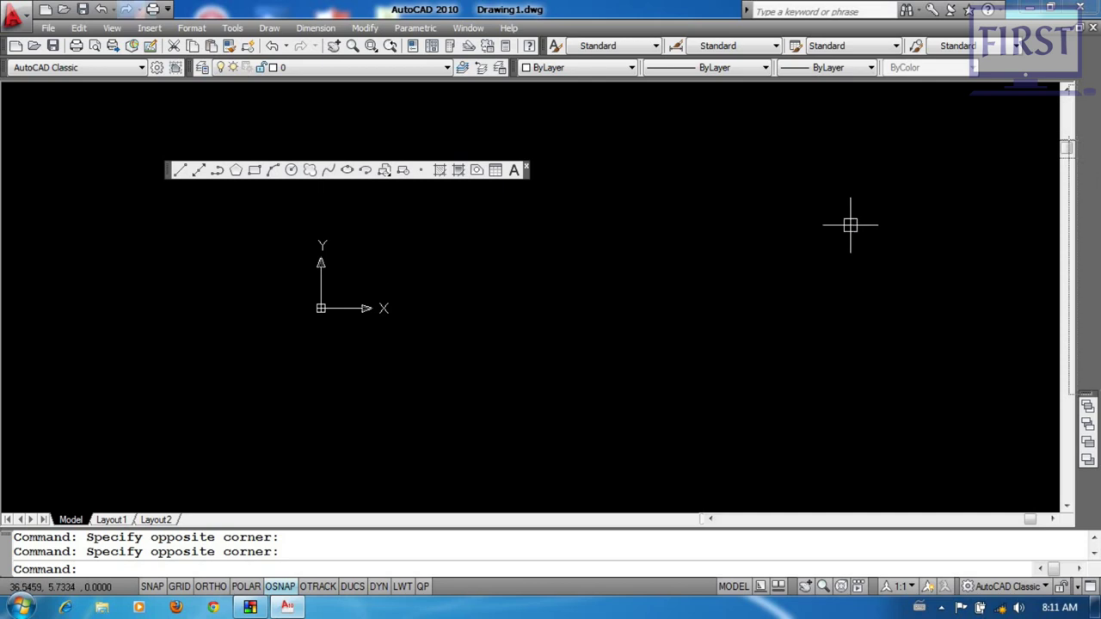
pyautogui.click(528, 170)
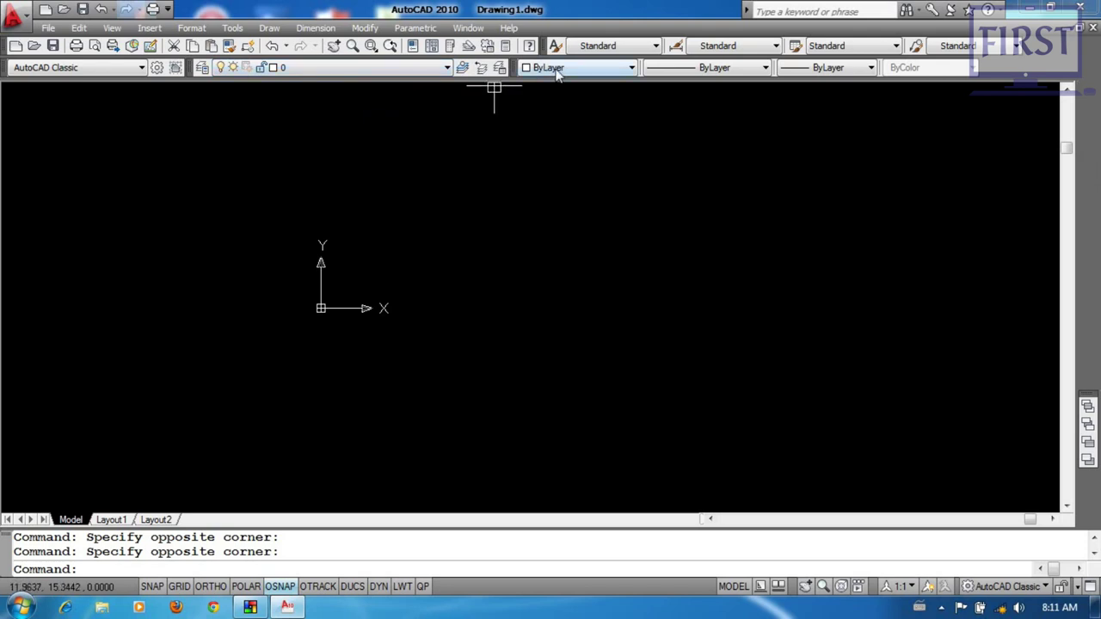
# Turn the Draw and Modify toolbars back on from the toolbar list
pyautogui.rightClick(500, 71)
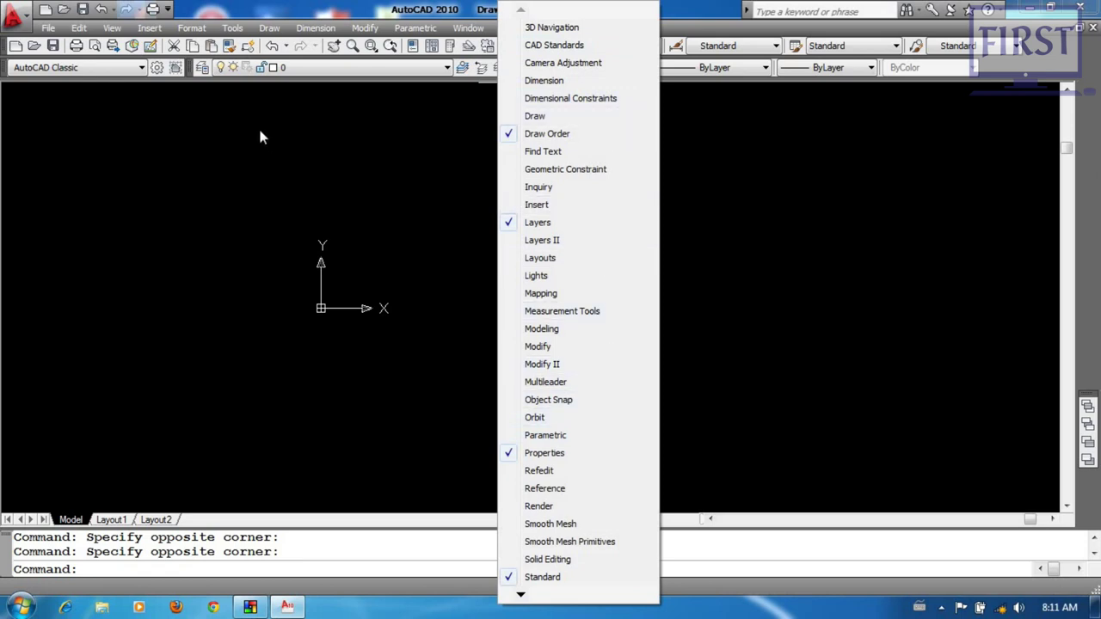
pyautogui.click(557, 123)
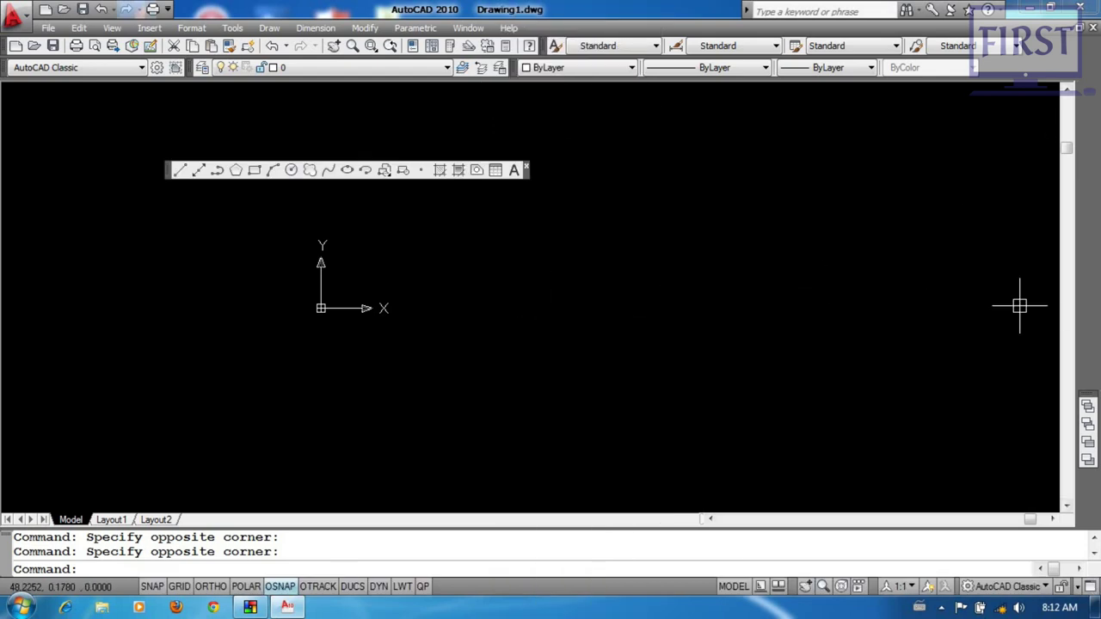
pyautogui.rightClick(465, 172)
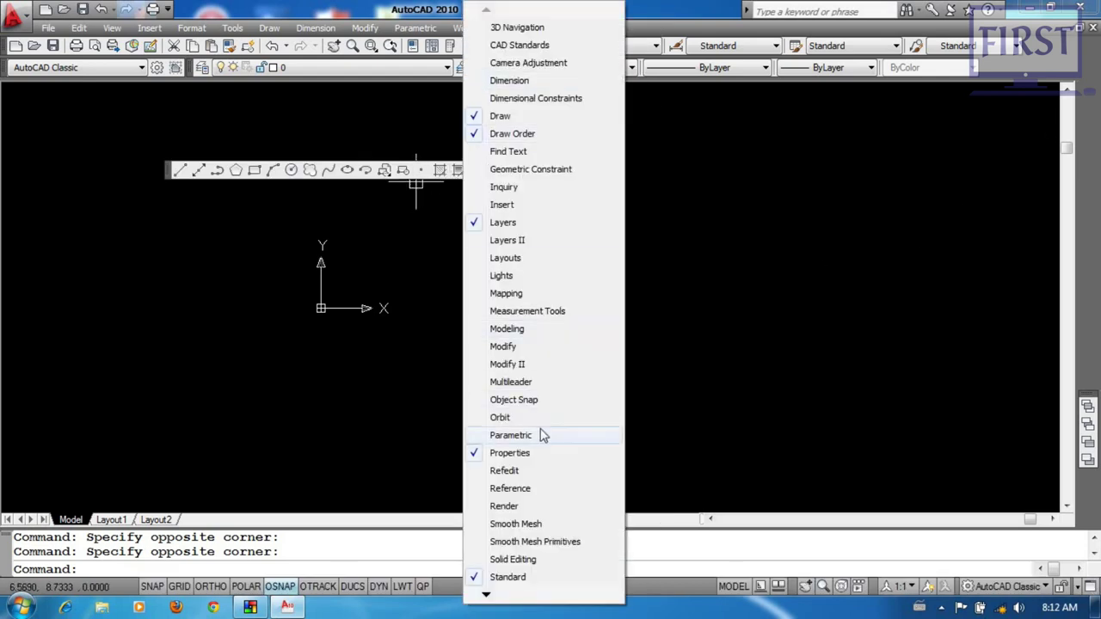
pyautogui.click(516, 347)
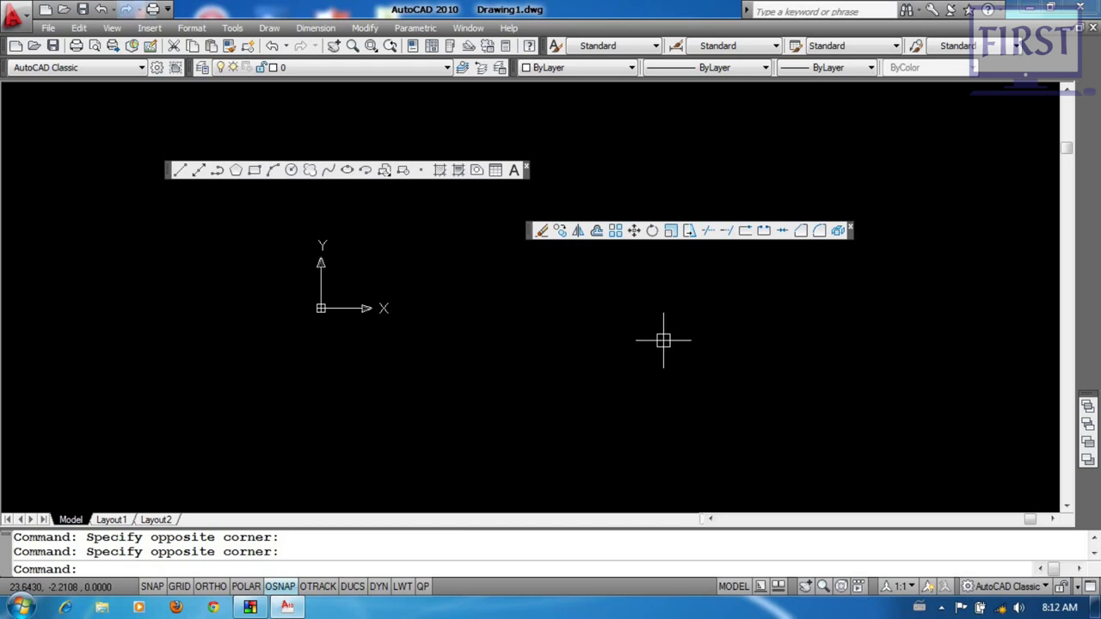
# Dock the Modify toolbar on the right edge and the Draw toolbar on the left edge
pyautogui.moveTo(531, 230)
pyautogui.mouseDown()
pyautogui.moveTo(1090, 225)
pyautogui.moveTo(1093, 249)
pyautogui.mouseUp()
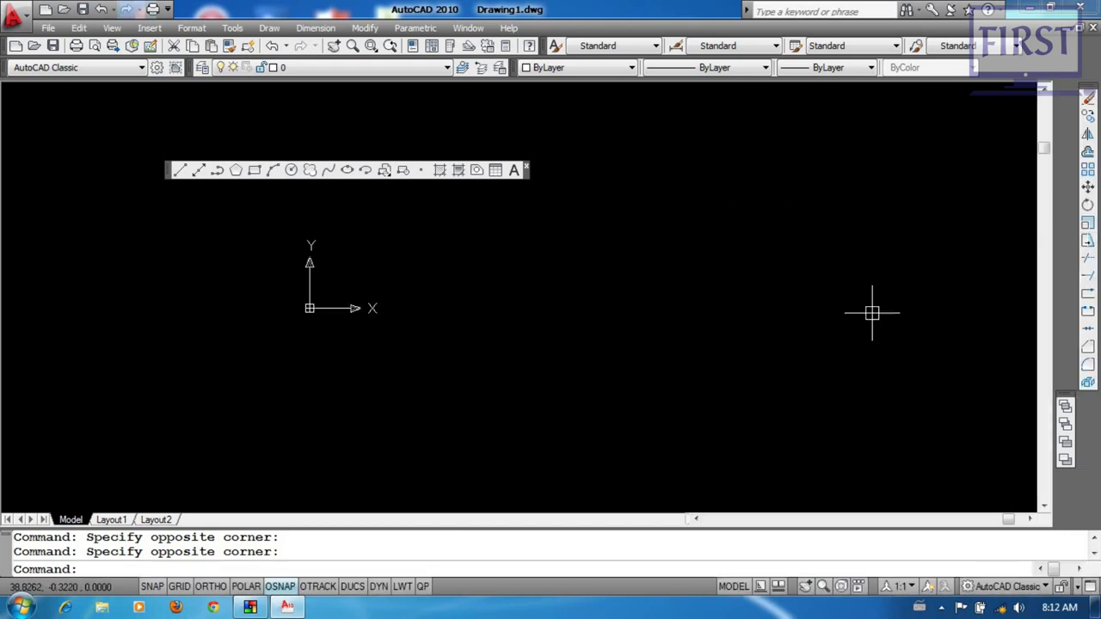
pyautogui.moveTo(1089, 400); pyautogui.dragTo(1090, 404)
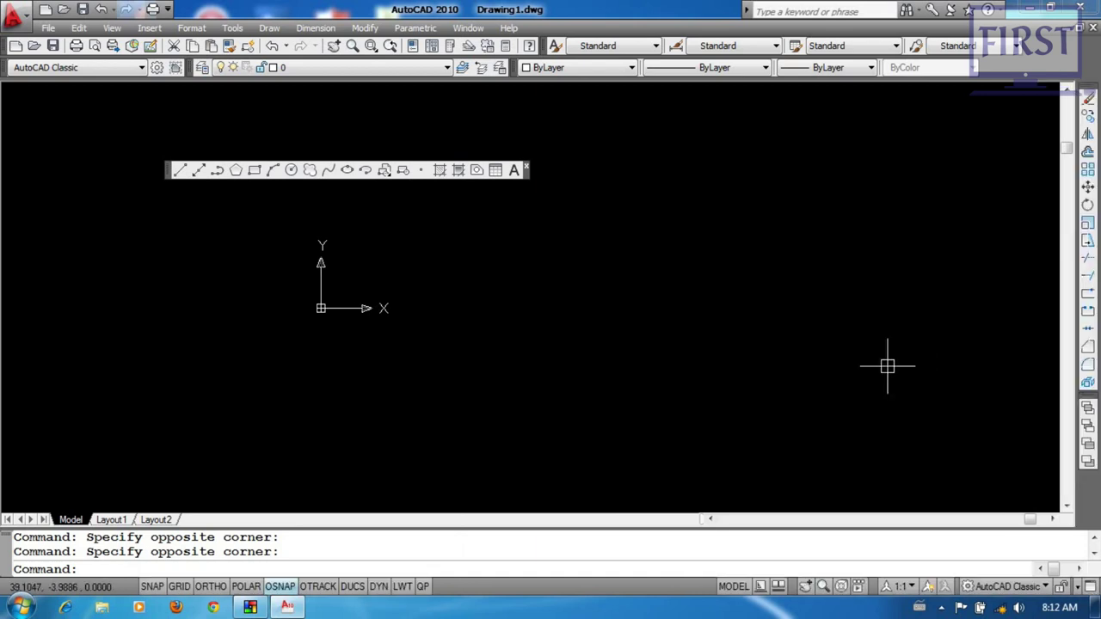
pyautogui.moveTo(175, 172); pyautogui.dragTo(10, 168)
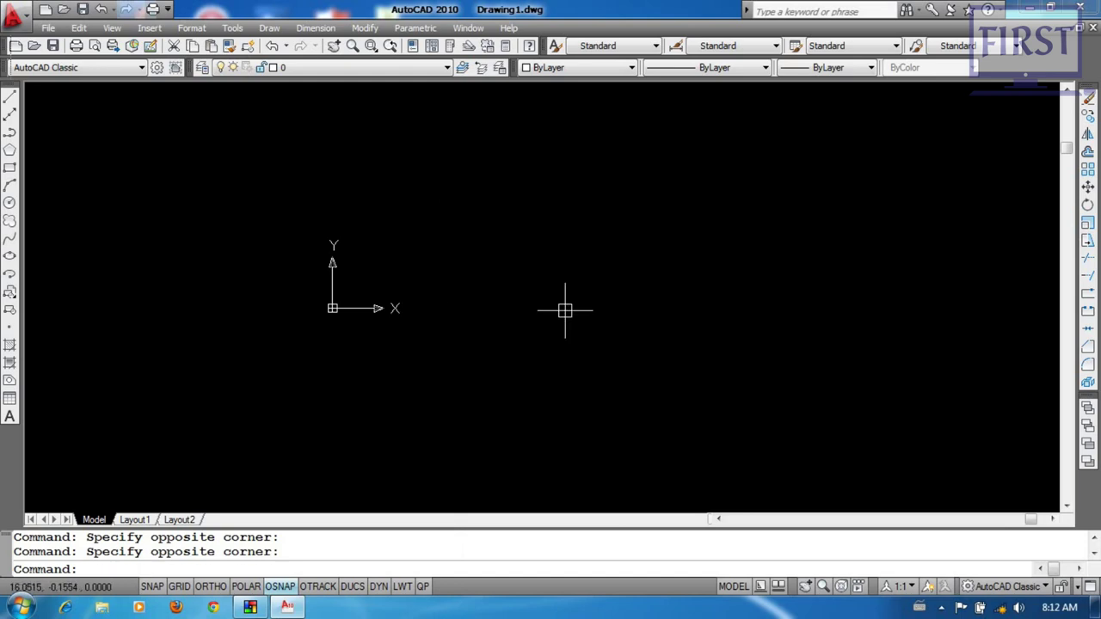
pyautogui.click(232, 27)
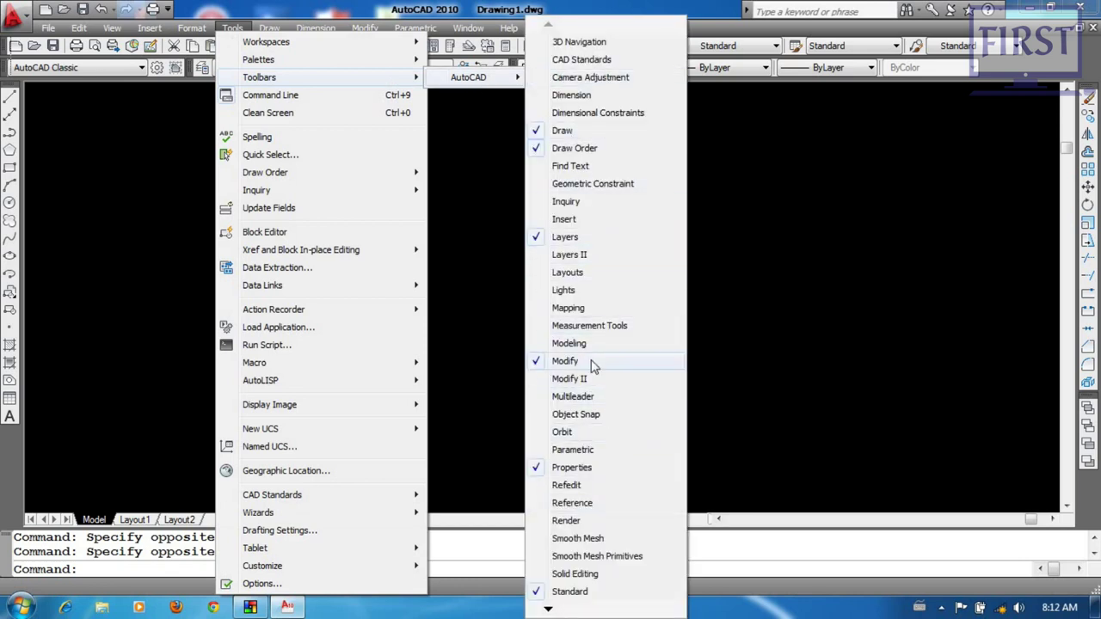
# Float the Standard toolbar and the Draw toolbar below it over the drawing area
pyautogui.click(795, 241)
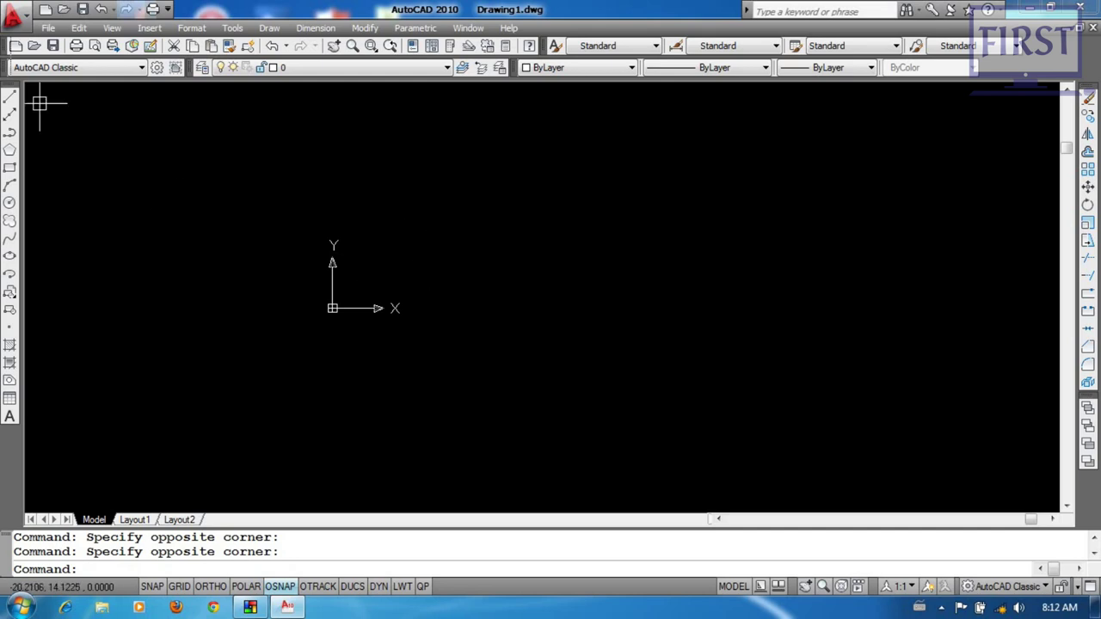
pyautogui.moveTo(6, 45); pyautogui.dragTo(294, 195)
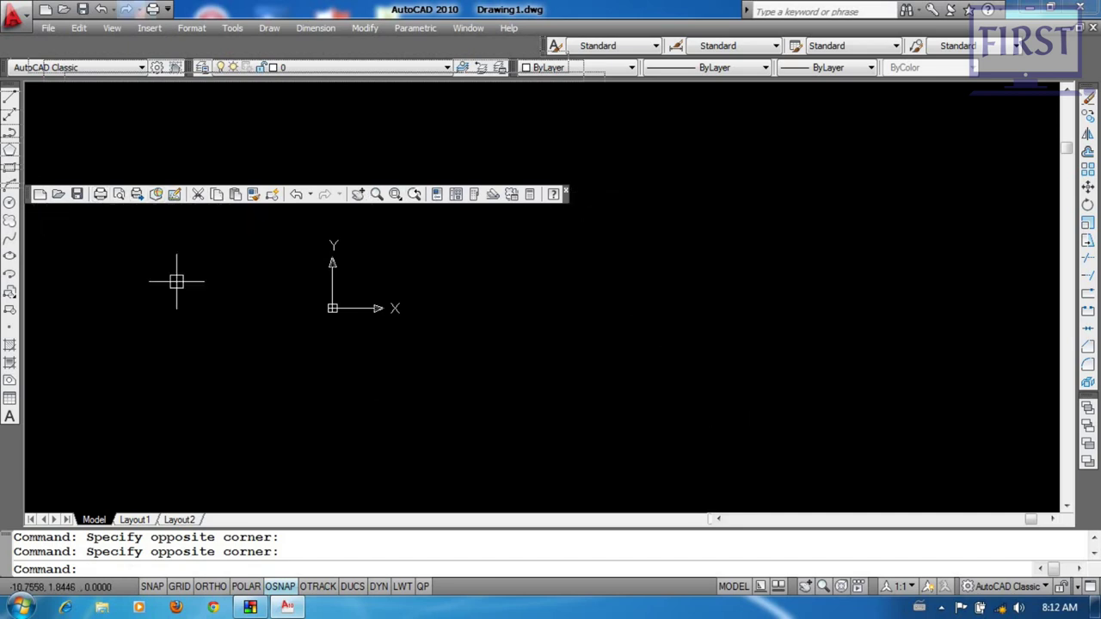
pyautogui.moveTo(11, 99); pyautogui.dragTo(196, 241)
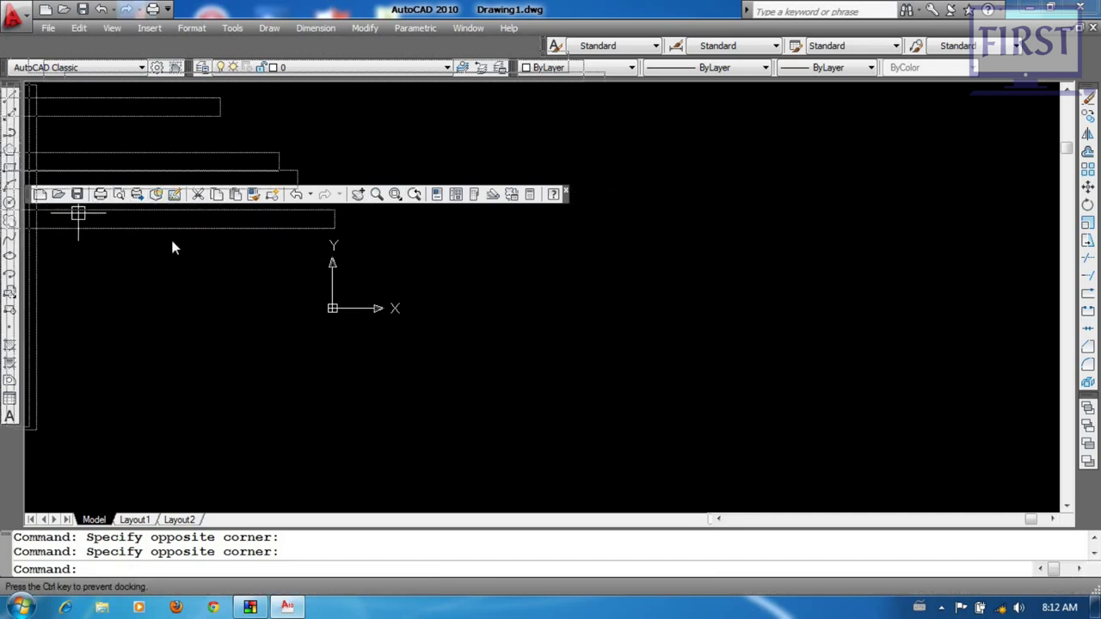
pyautogui.moveTo(194, 241); pyautogui.dragTo(217, 251)
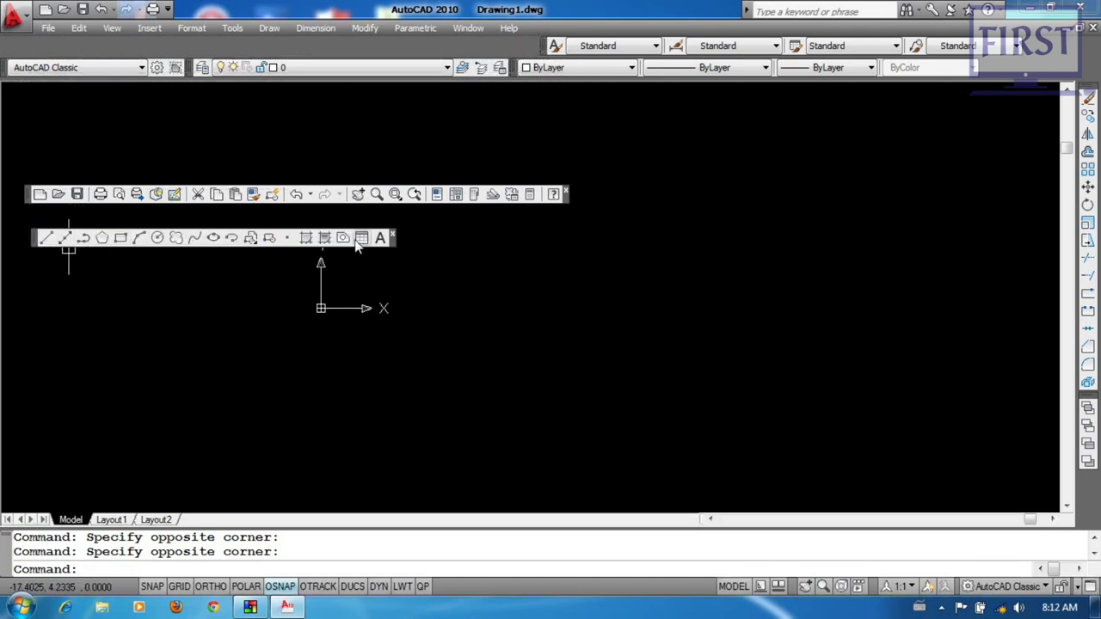
# Float the Modify toolbar below Draw and pull the Workspaces toolbar off the top
pyautogui.moveTo(1090, 91); pyautogui.dragTo(205, 272)
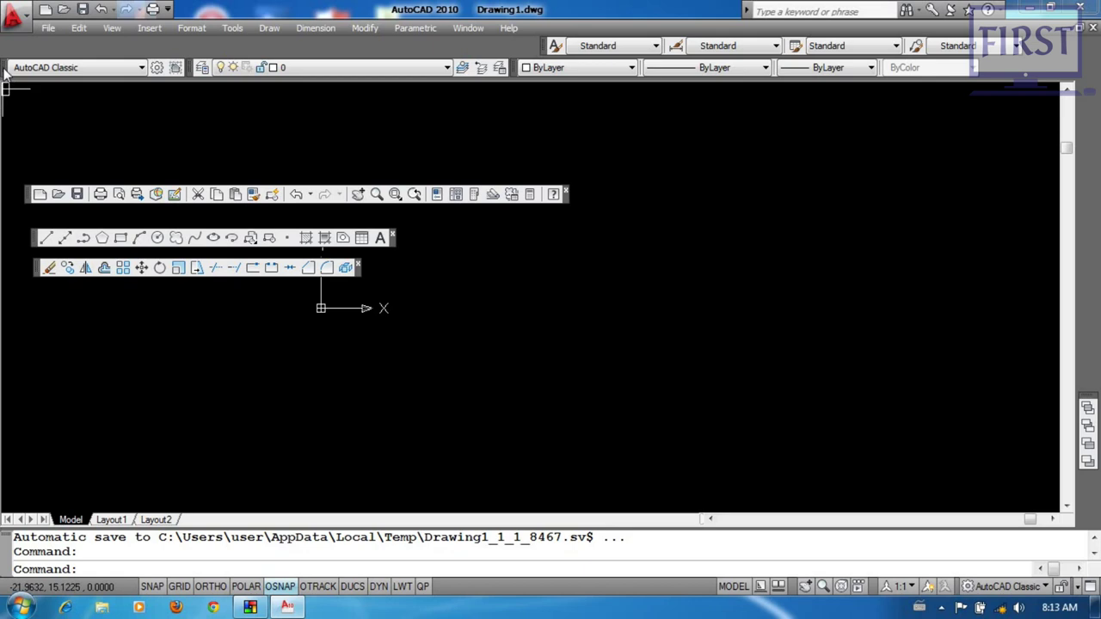
pyautogui.moveTo(6, 67); pyautogui.dragTo(60, 144)
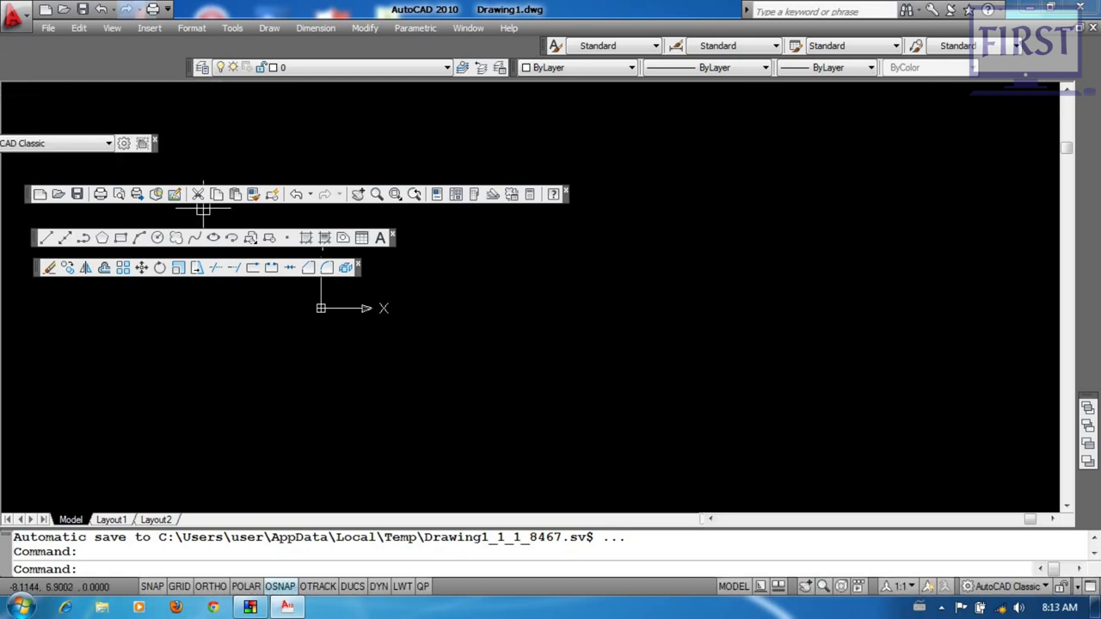
pyautogui.moveTo(178, 149); pyautogui.dragTo(243, 154)
pyautogui.click(1005, 586)
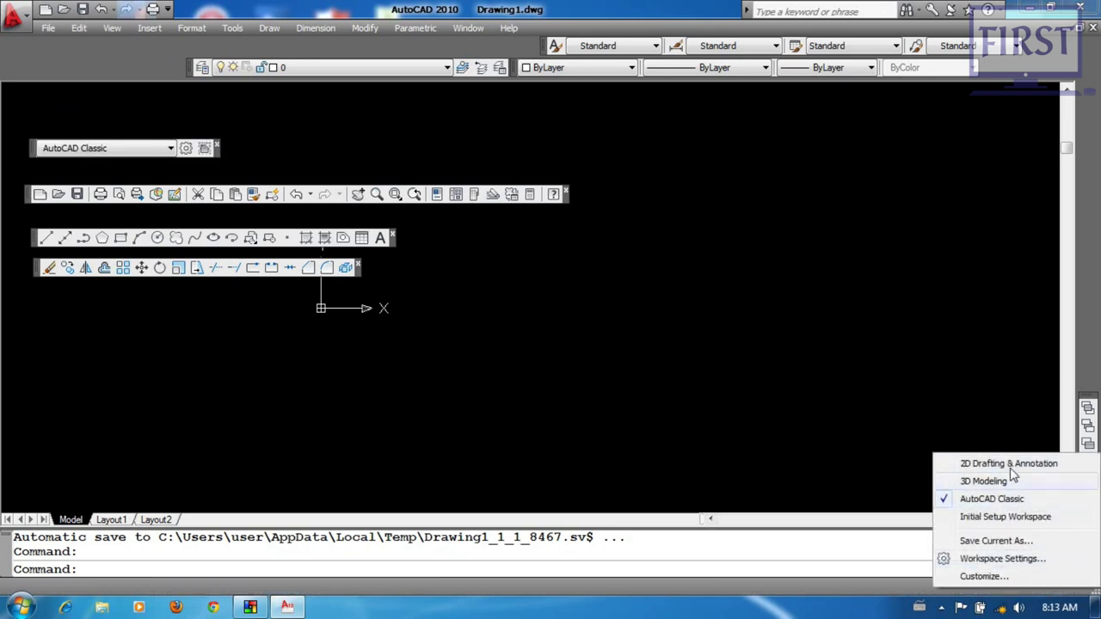
# Dismiss the workspace list unchanged and float the Properties toolbar below the Modify toolbar
pyautogui.click(895, 325)
pyautogui.click(949, 386)
pyautogui.click(1028, 592)
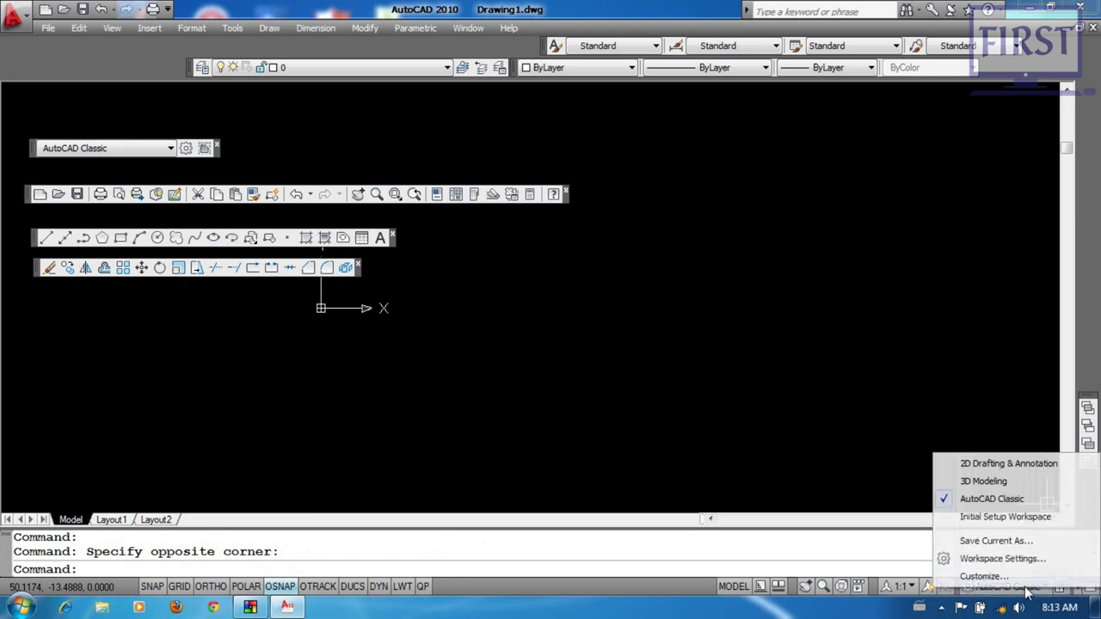
pyautogui.click(819, 274)
pyautogui.click(727, 355)
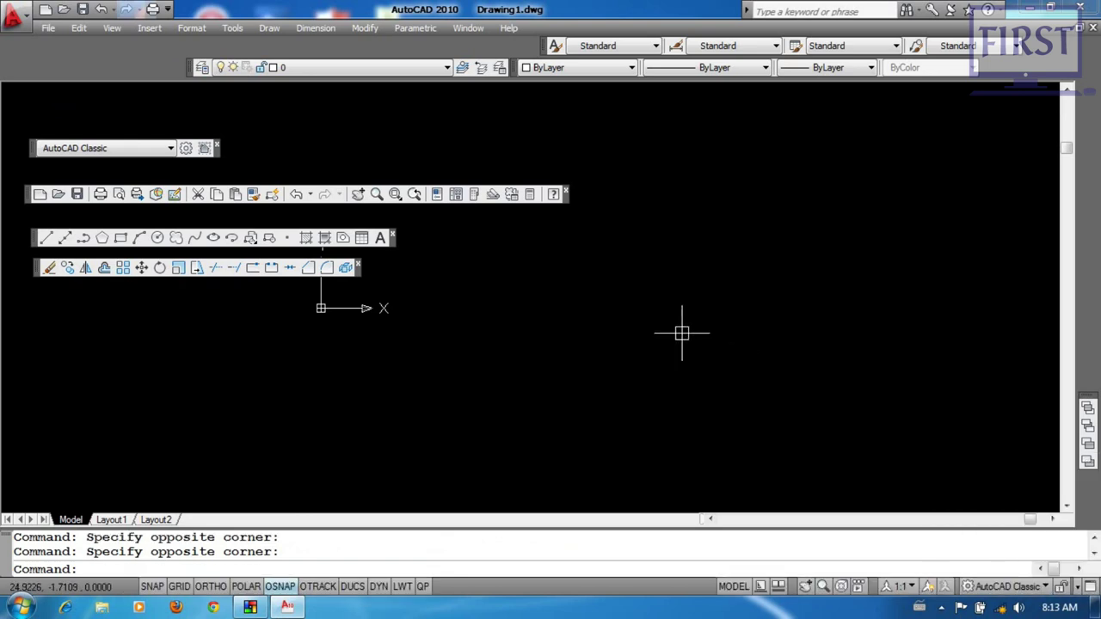
pyautogui.click(167, 148)
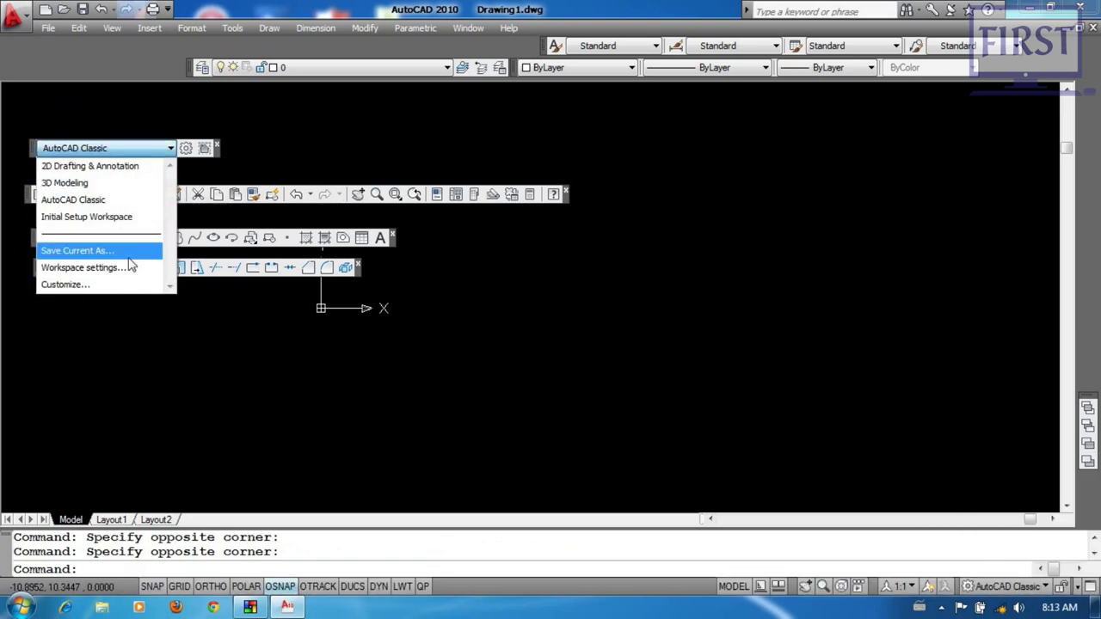
pyautogui.click(598, 335)
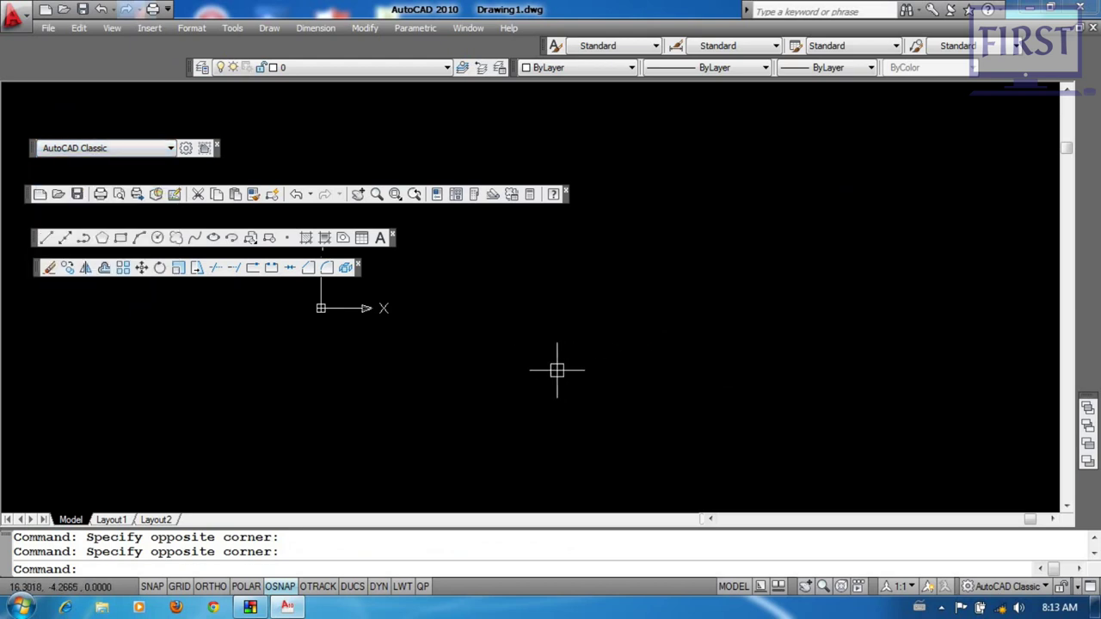
pyautogui.click(772, 268)
pyautogui.click(714, 309)
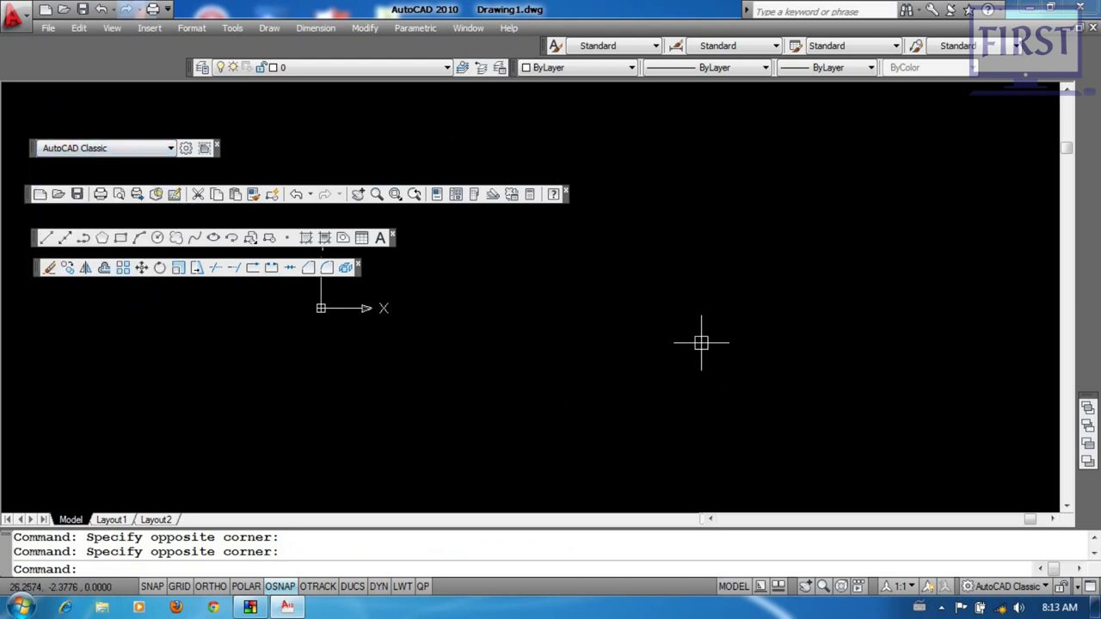
pyautogui.moveTo(514, 68)
pyautogui.mouseDown()
pyautogui.moveTo(344, 318)
pyautogui.moveTo(353, 343)
pyautogui.mouseUp()
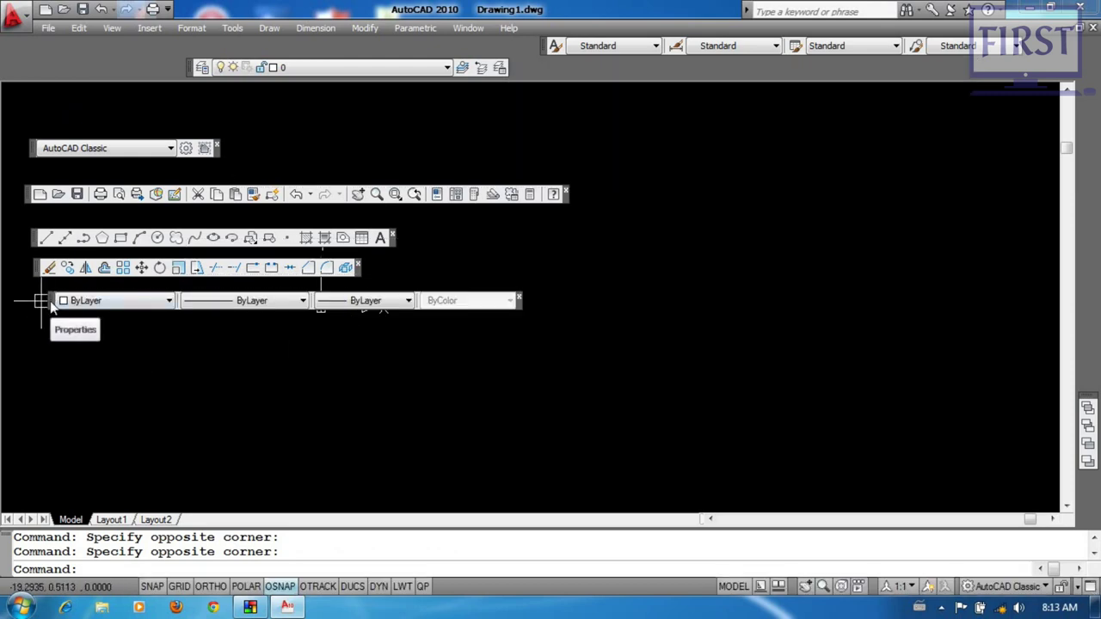
pyautogui.click(168, 306)
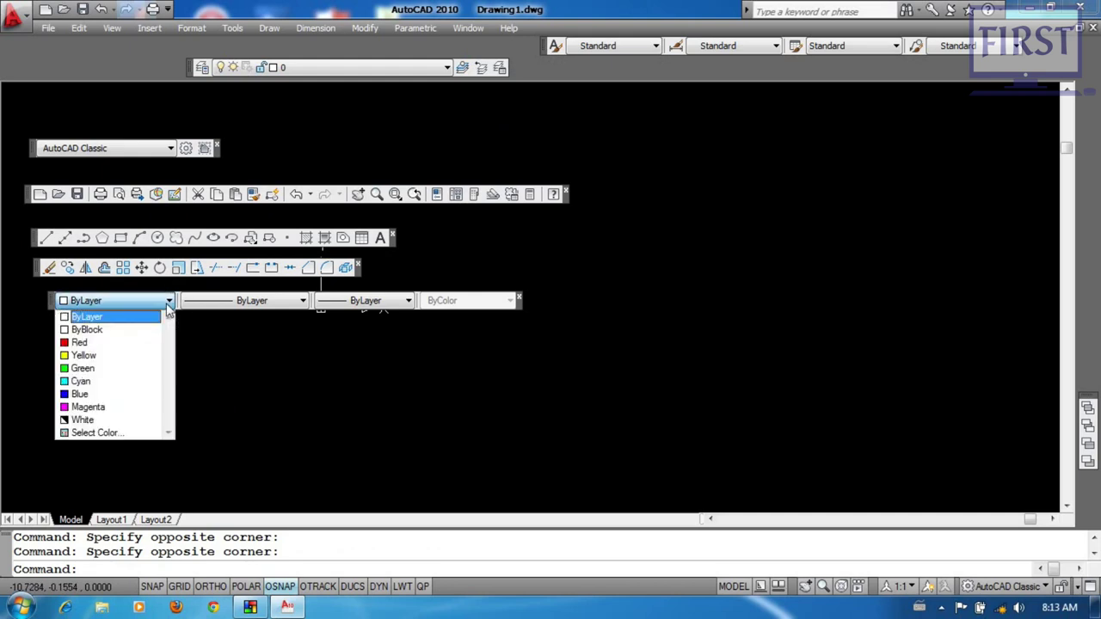
# Keep colour, linetype and lineweight at ByLayer, then float the Styles toolbar over the canvas
pyautogui.click(168, 303)
pyautogui.click(290, 300)
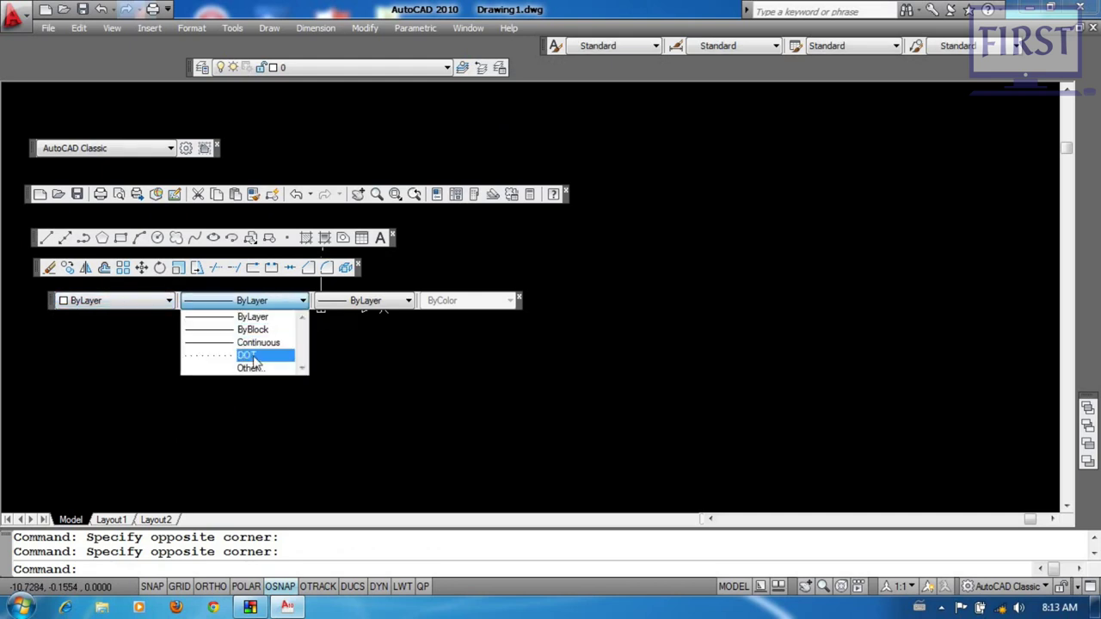
pyautogui.click(303, 300)
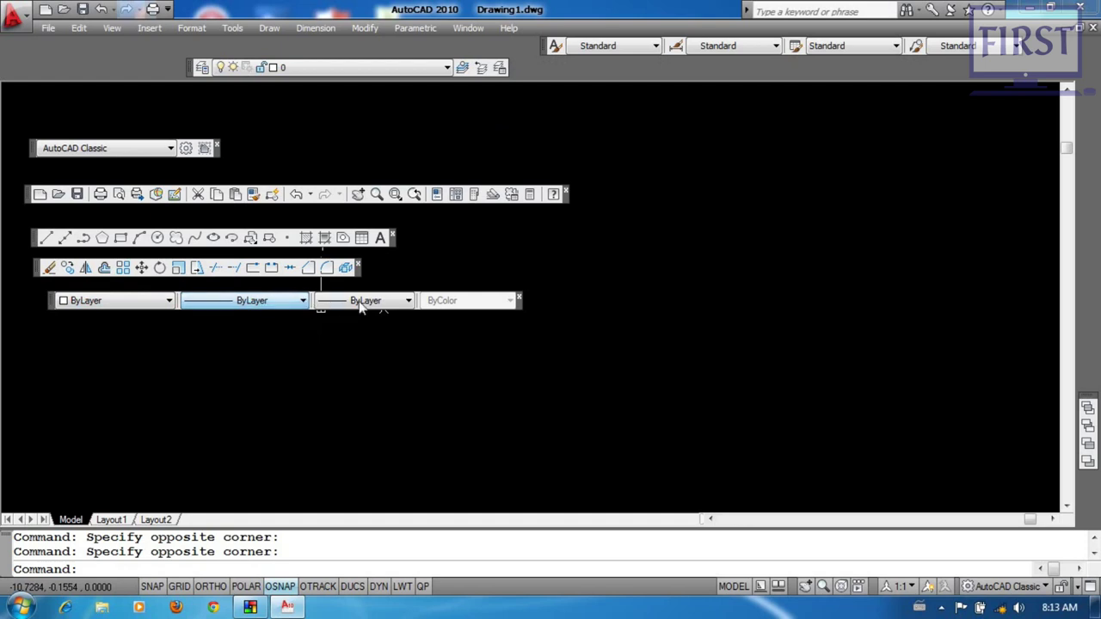
pyautogui.click(360, 308)
pyautogui.click(542, 393)
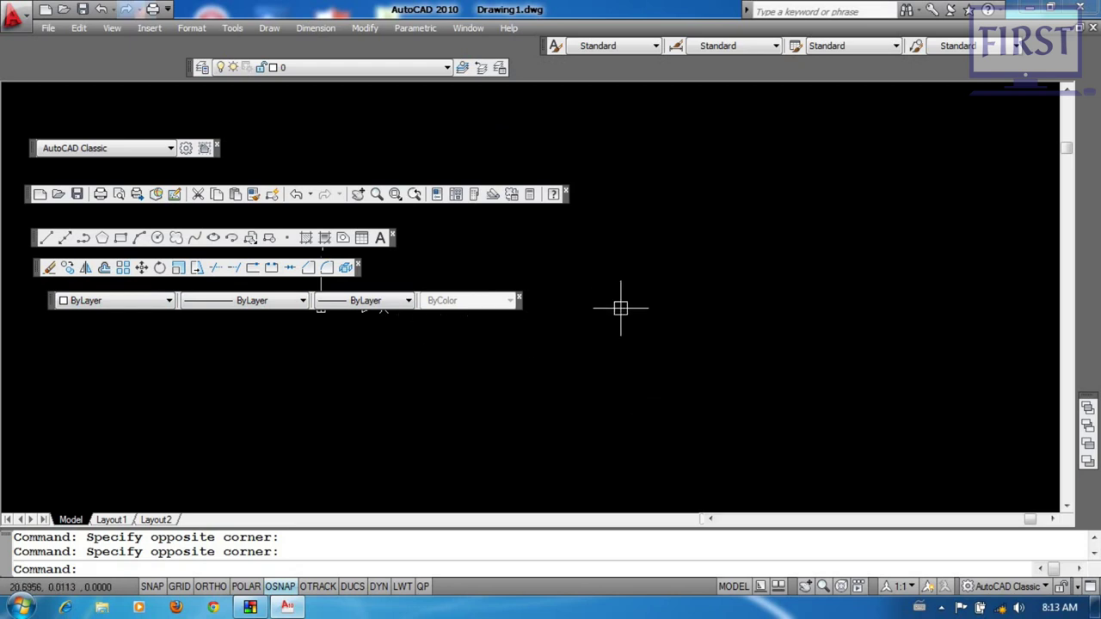
pyautogui.moveTo(543, 47)
pyautogui.mouseDown()
pyautogui.moveTo(583, 241)
pyautogui.moveTo(659, 250)
pyautogui.mouseUp()
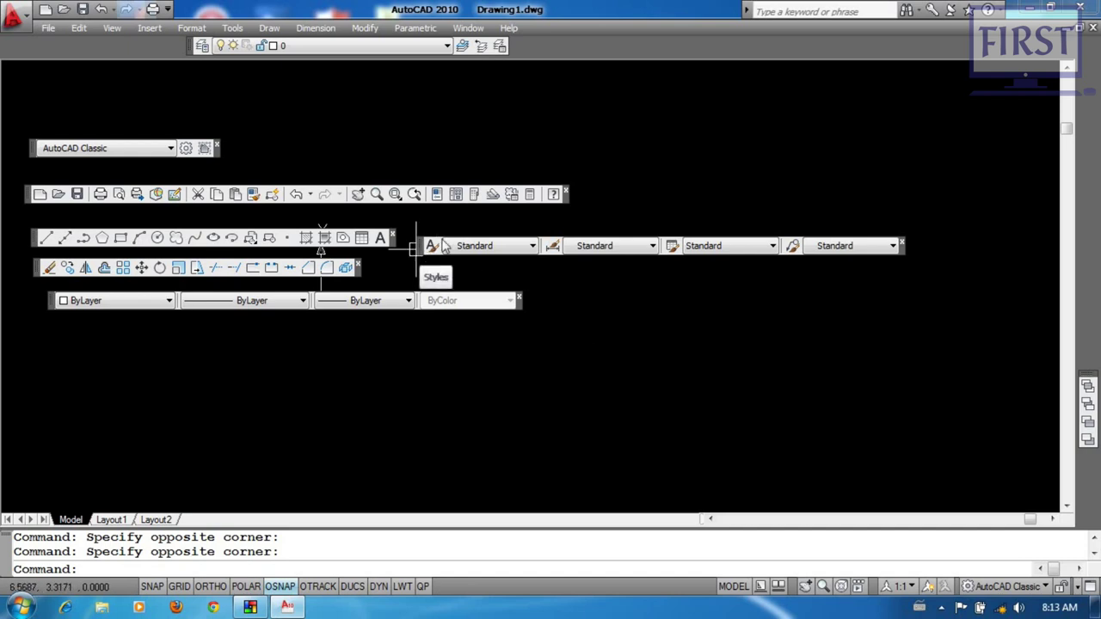
# Float the Layers toolbar and the Draw Order toolbar over the drawing area
pyautogui.moveTo(769, 153)
pyautogui.mouseDown(button='middle')
pyautogui.moveTo(634, 373)
pyautogui.moveTo(585, 373)
pyautogui.moveTo(528, 408)
pyautogui.mouseUp(button='middle')
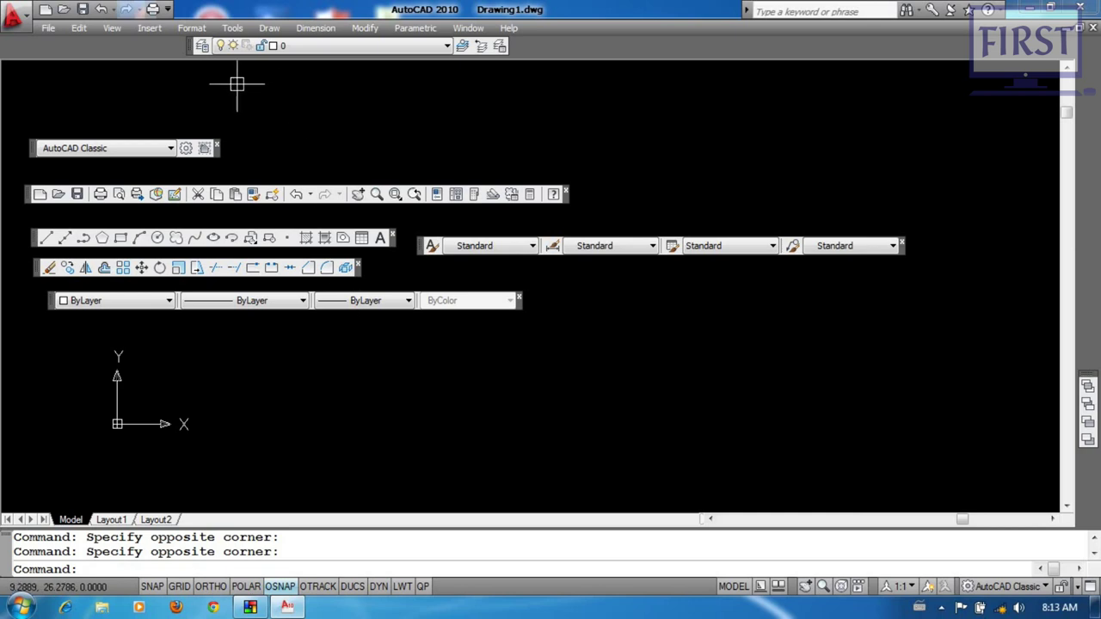
pyautogui.moveTo(193, 45); pyautogui.dragTo(407, 158)
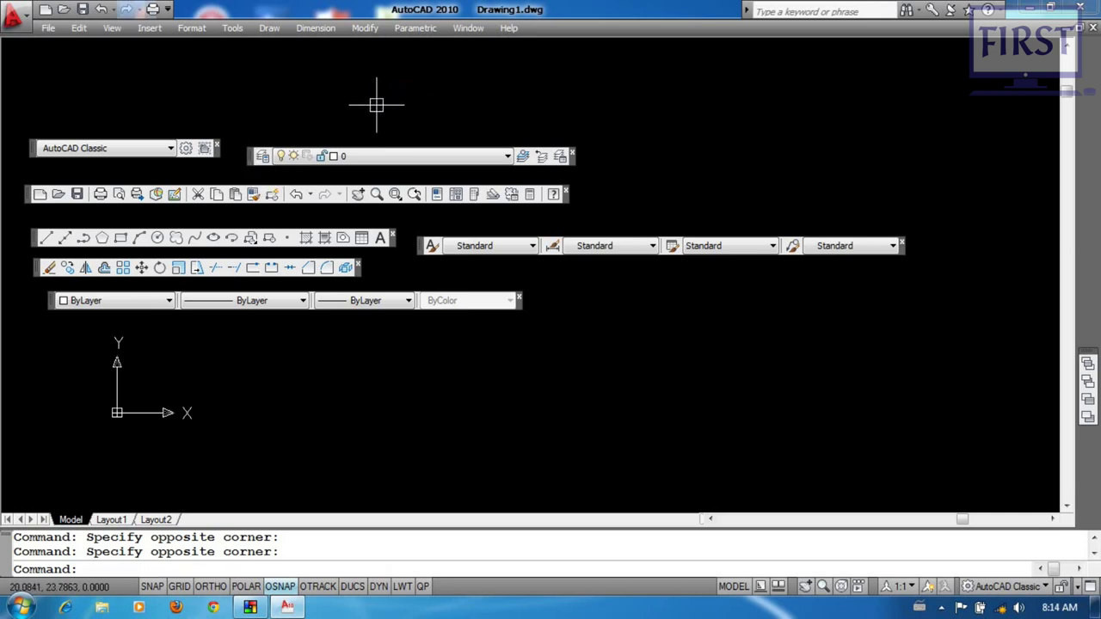
pyautogui.moveTo(1087, 355); pyautogui.dragTo(573, 301)
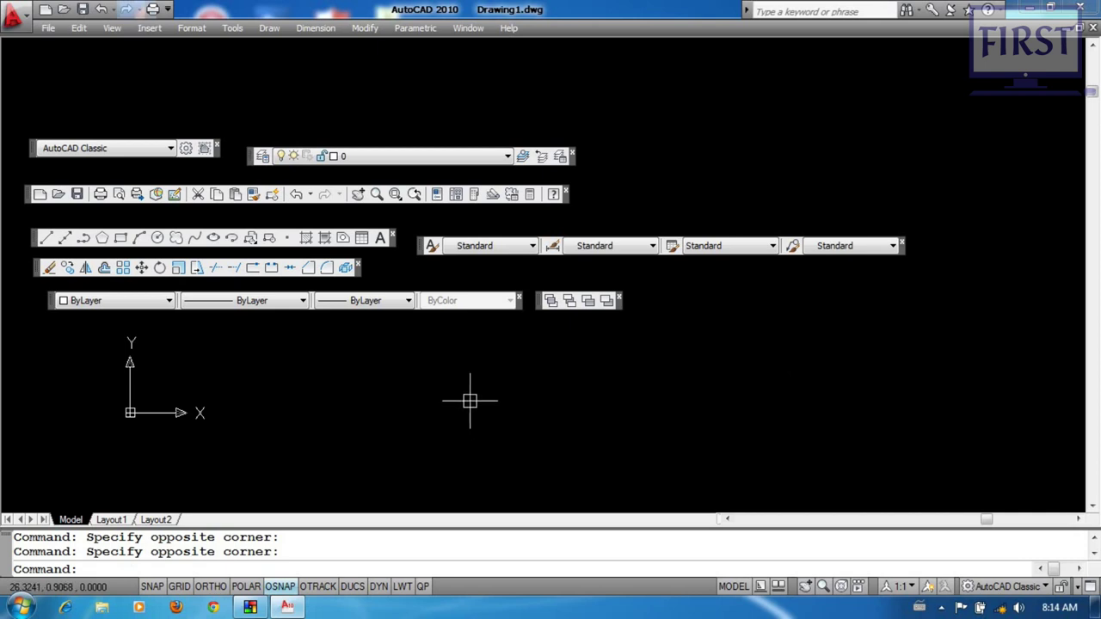
# Show the Dimension toolbar as a floating toolset
pyautogui.rightClick(344, 198)
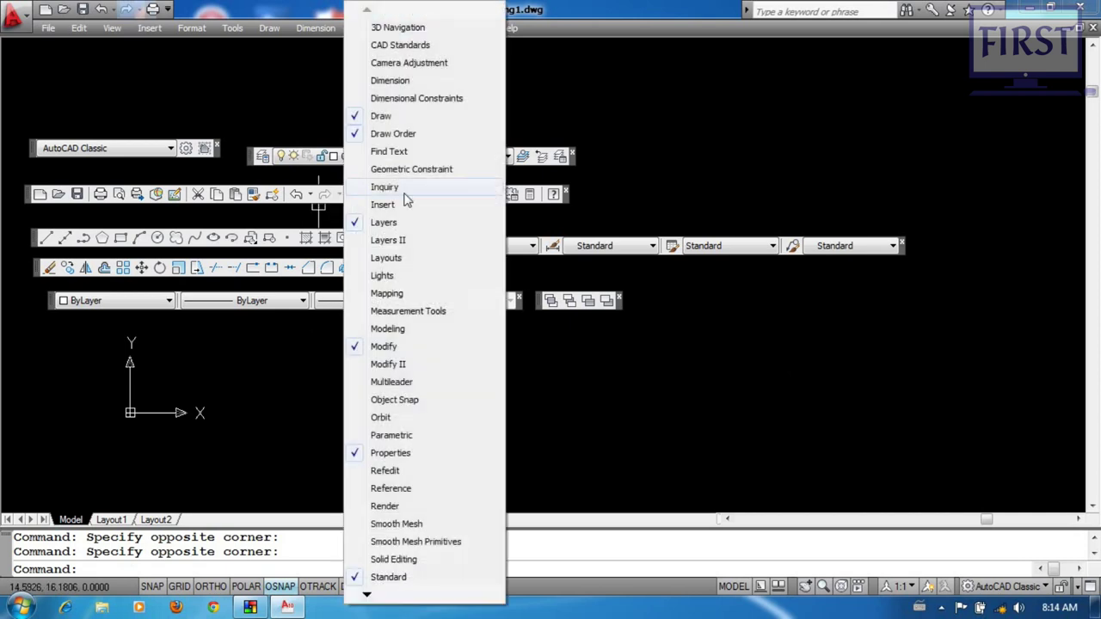
pyautogui.click(396, 81)
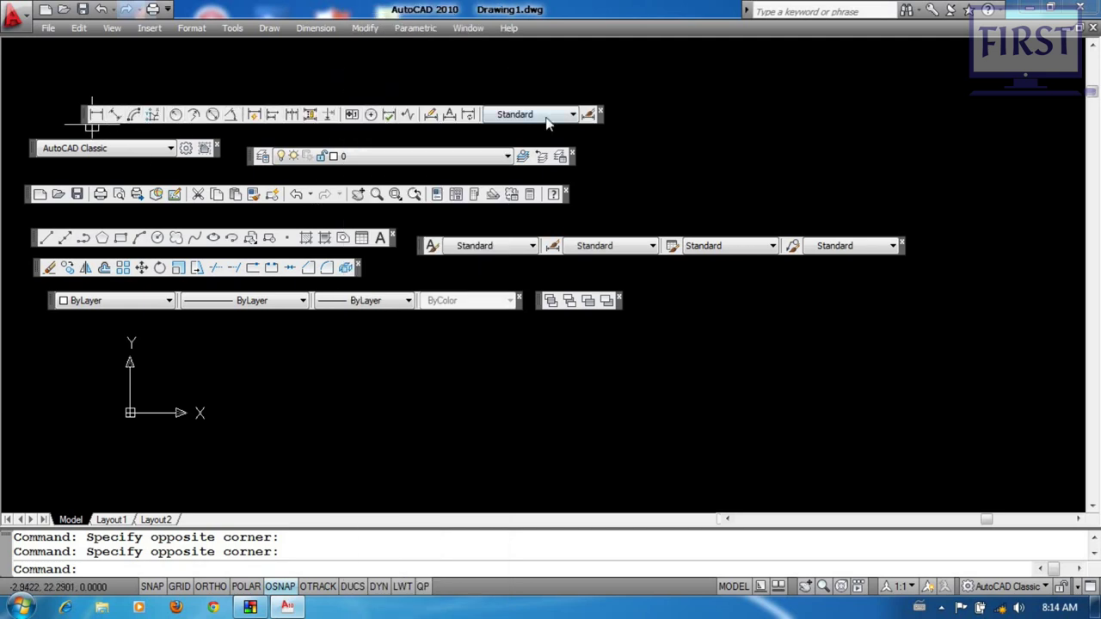
pyautogui.click(740, 370)
pyautogui.click(679, 414)
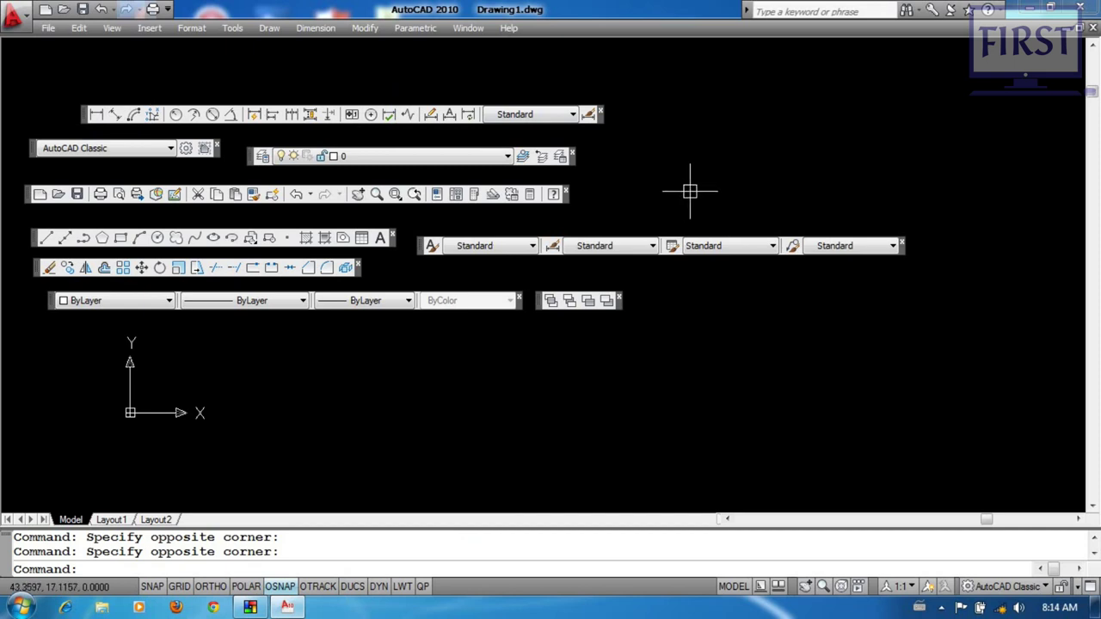
# Show the Inquiry toolbar and position it beside the other floating toolbars
pyautogui.rightClick(383, 119)
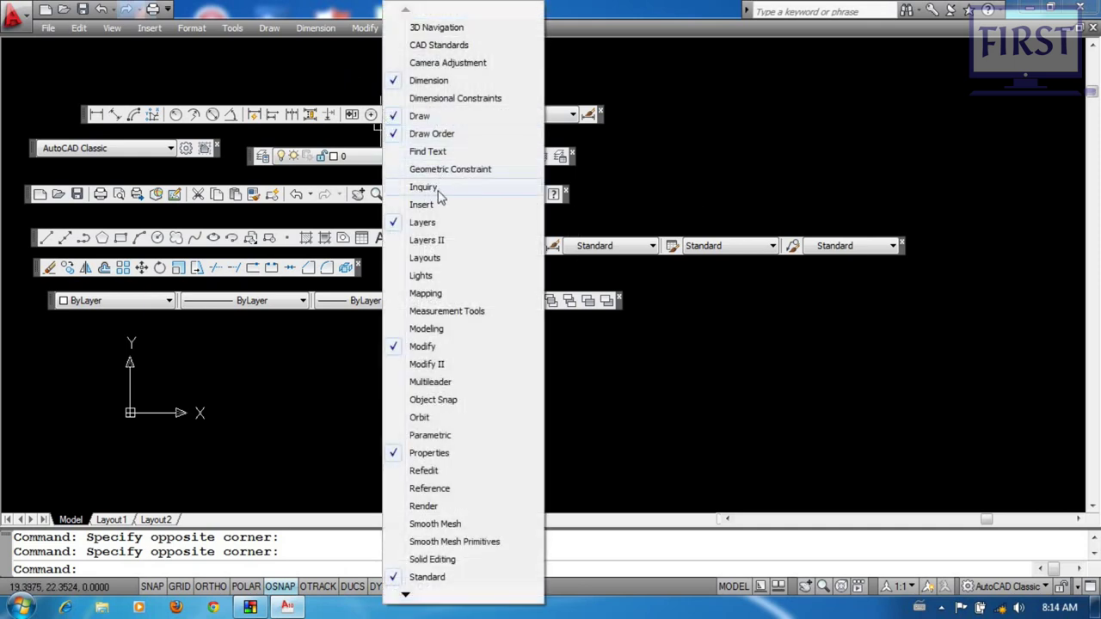
pyautogui.click(424, 187)
pyautogui.moveTo(439, 196)
pyautogui.mouseDown()
pyautogui.moveTo(89, 151)
pyautogui.moveTo(653, 175)
pyautogui.mouseUp()
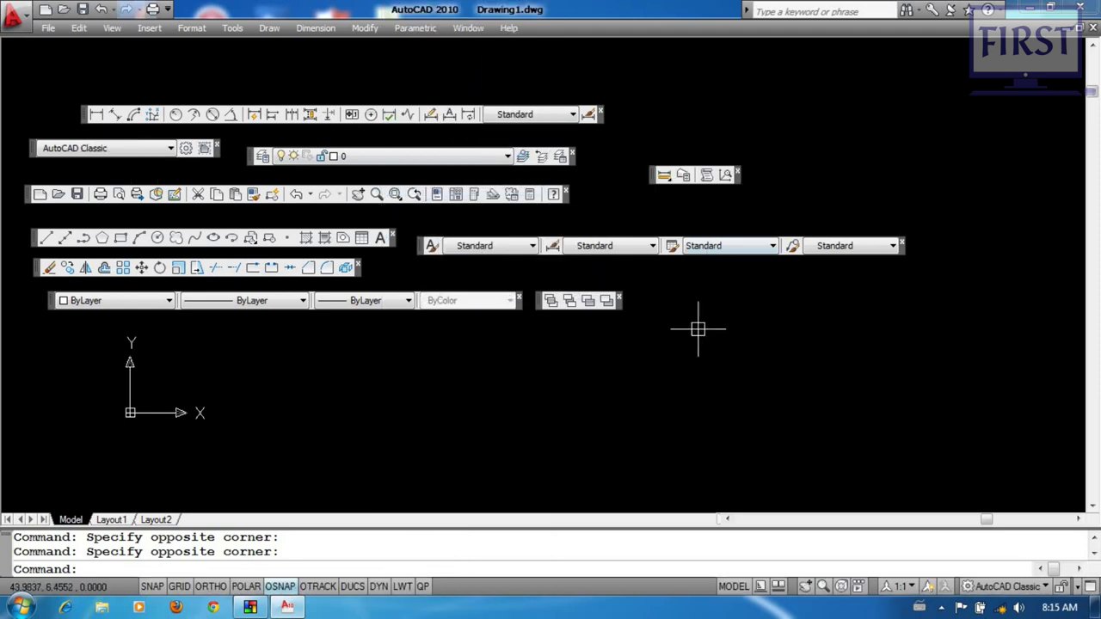
pyautogui.click(665, 178)
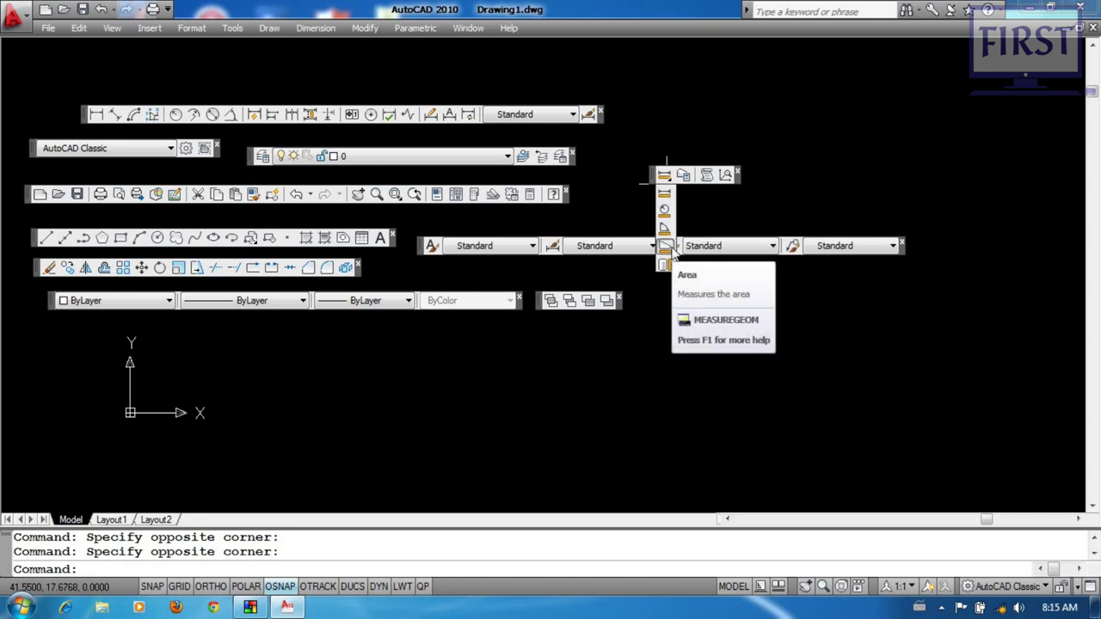
pyautogui.click(664, 194)
pyautogui.click(653, 444)
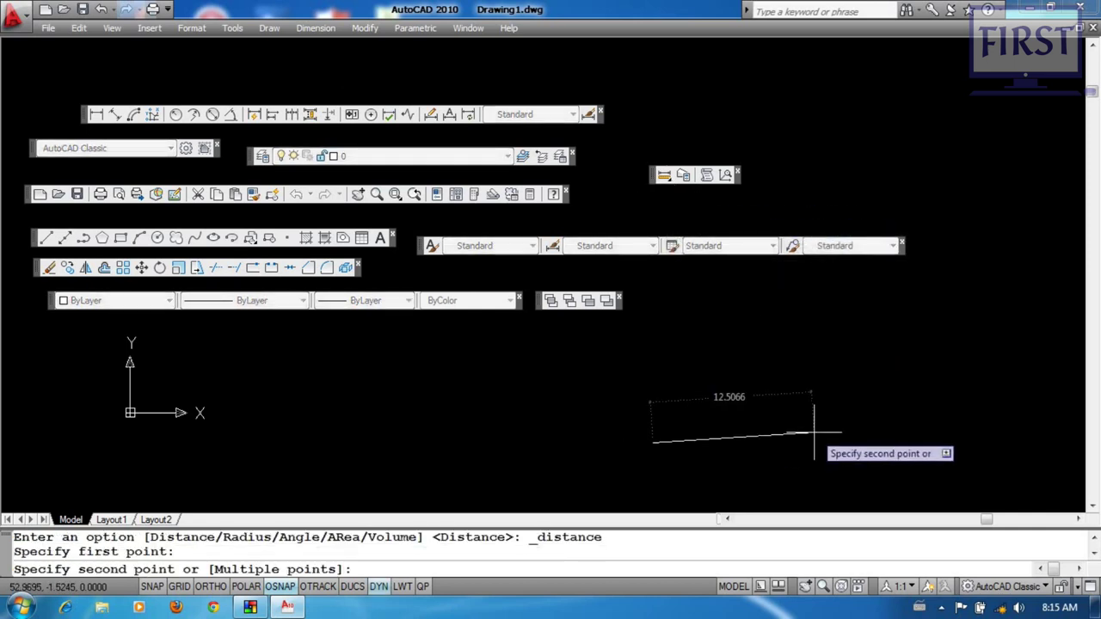
pyautogui.click(813, 435)
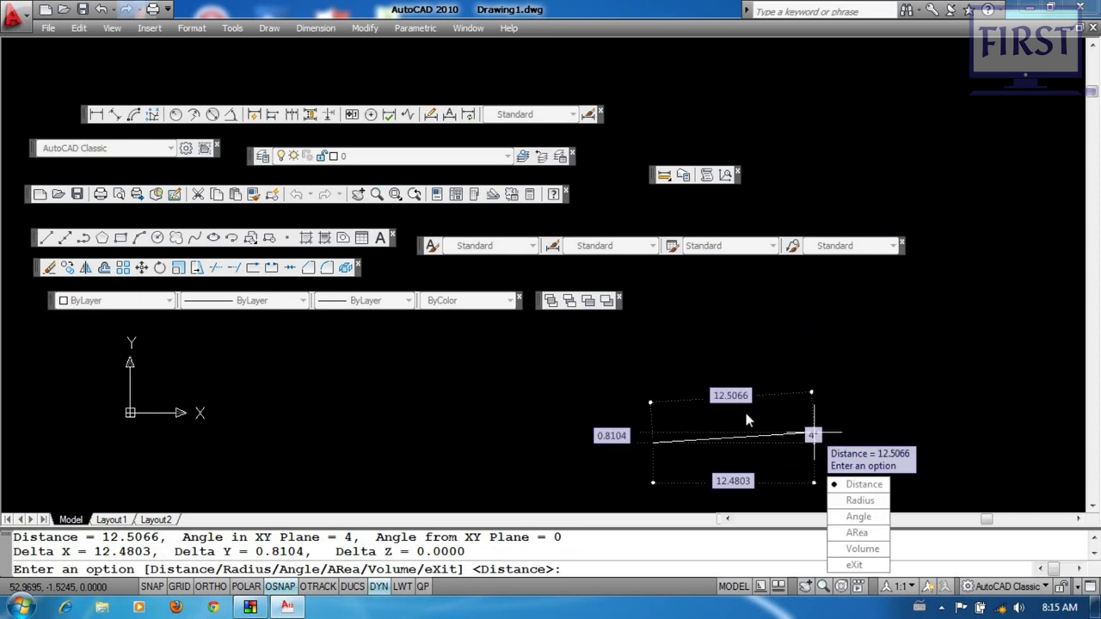
pyautogui.click(856, 564)
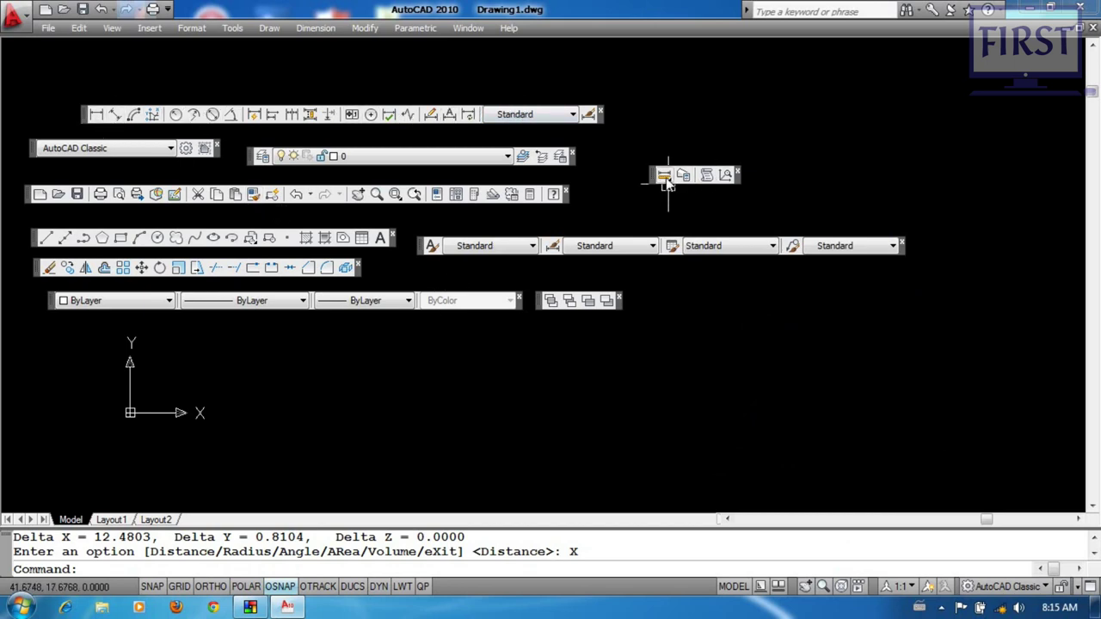
pyautogui.moveTo(777, 123); pyautogui.dragTo(781, 126)
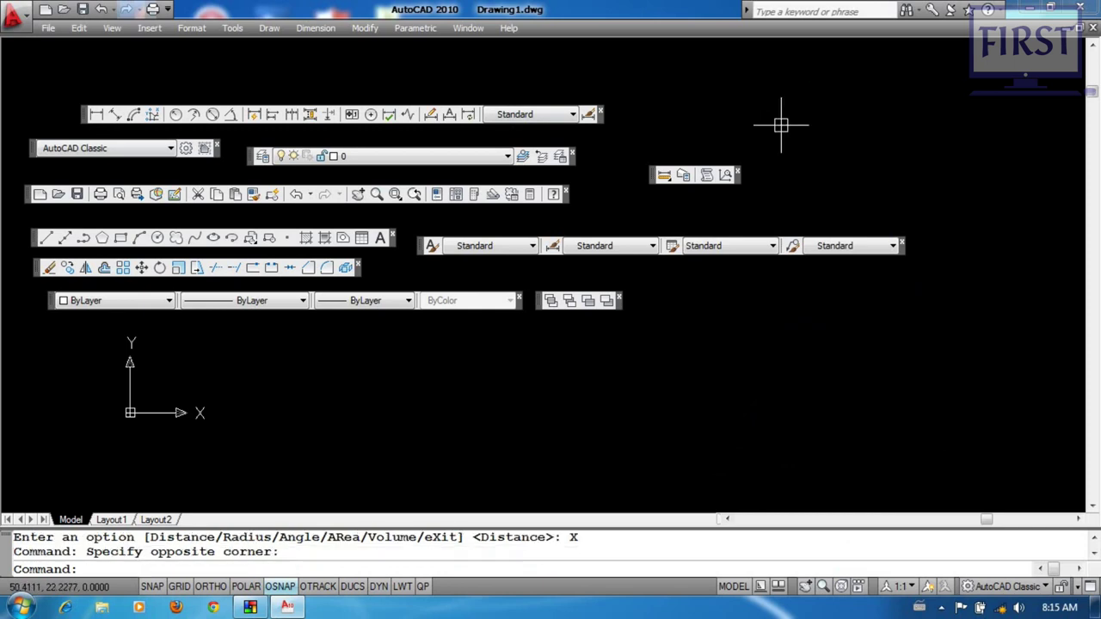
pyautogui.moveTo(855, 108); pyautogui.dragTo(819, 131)
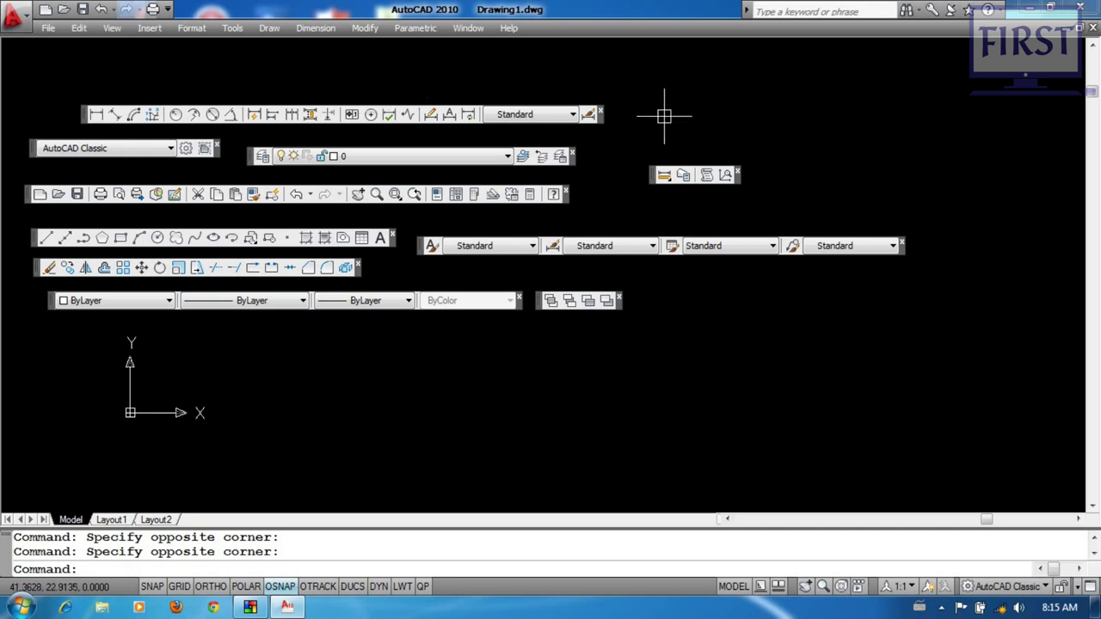
# Reload the AutoCAD Classic workspace, then close the tool palettes and the Orbit toolbar
pyautogui.click(1011, 587)
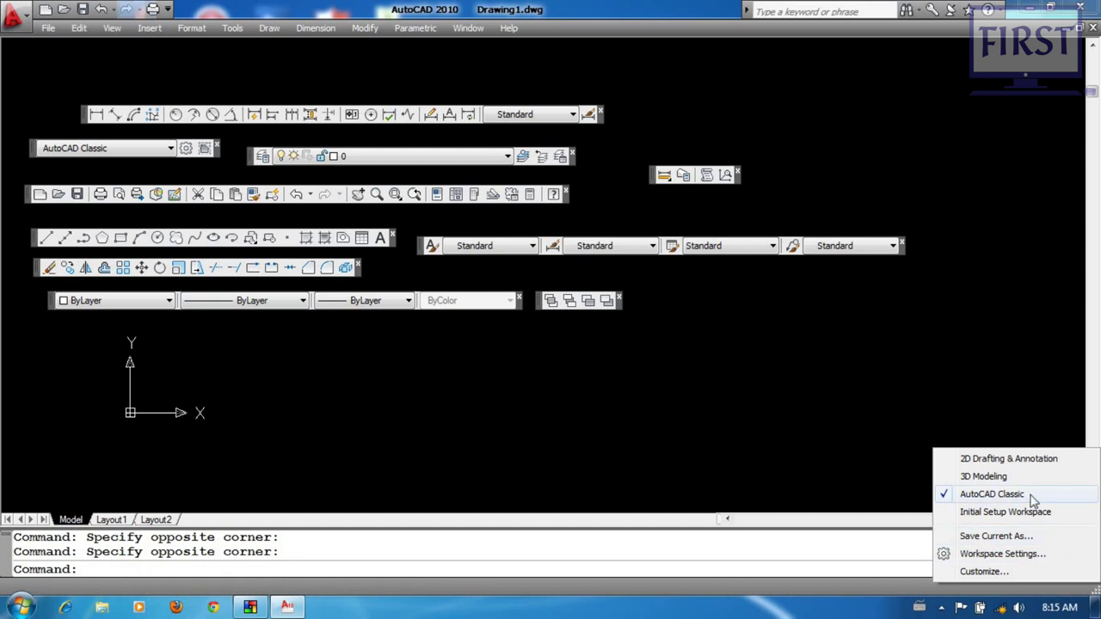
pyautogui.click(1032, 497)
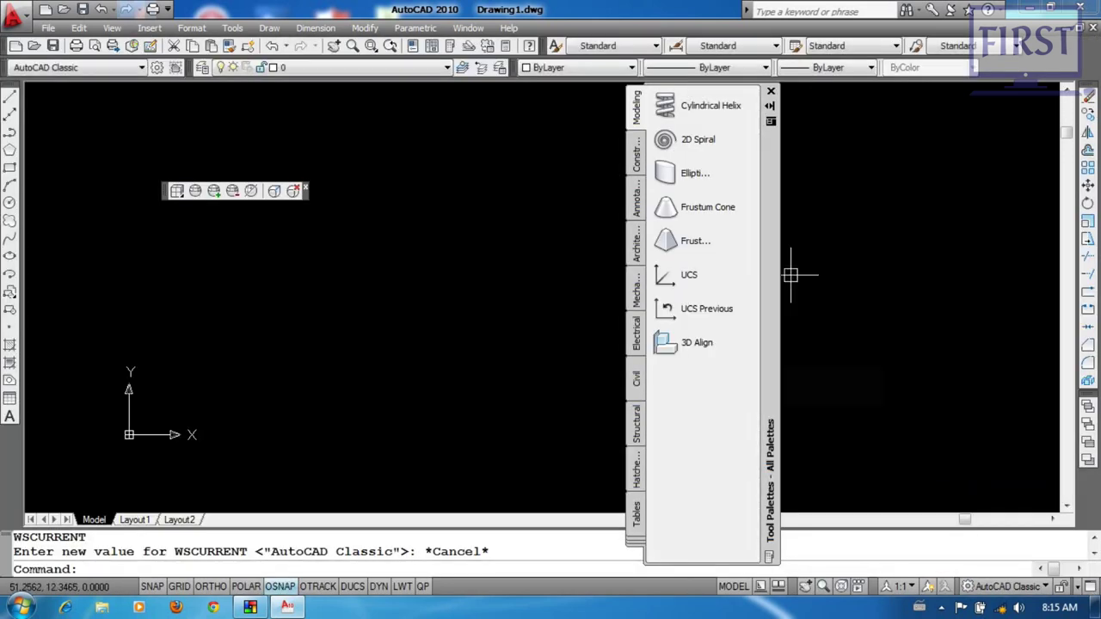
pyautogui.click(770, 91)
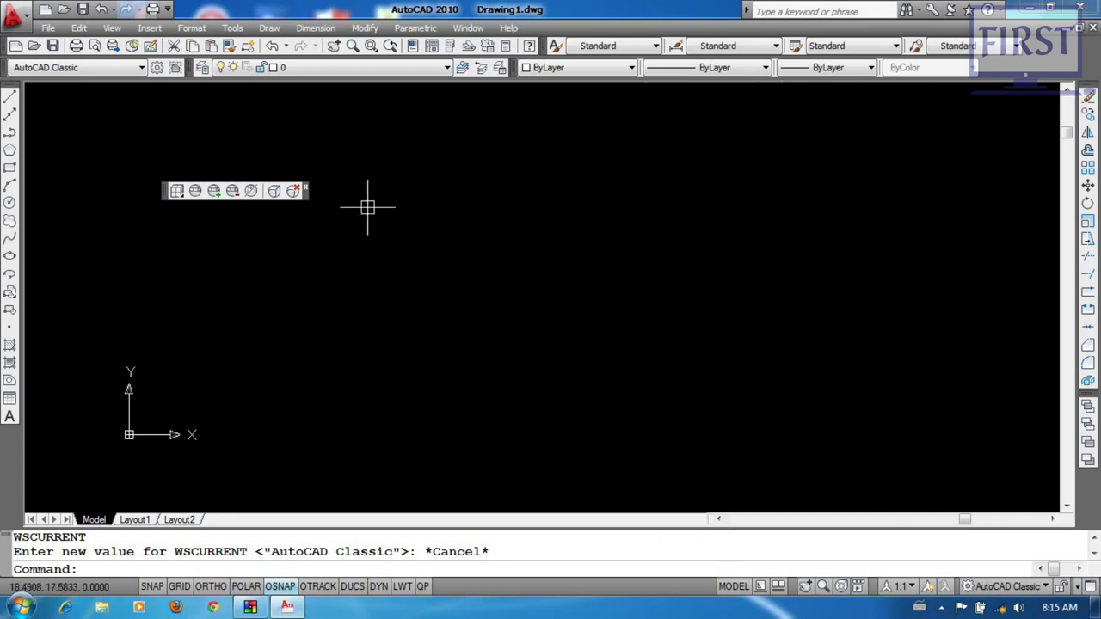
pyautogui.click(309, 190)
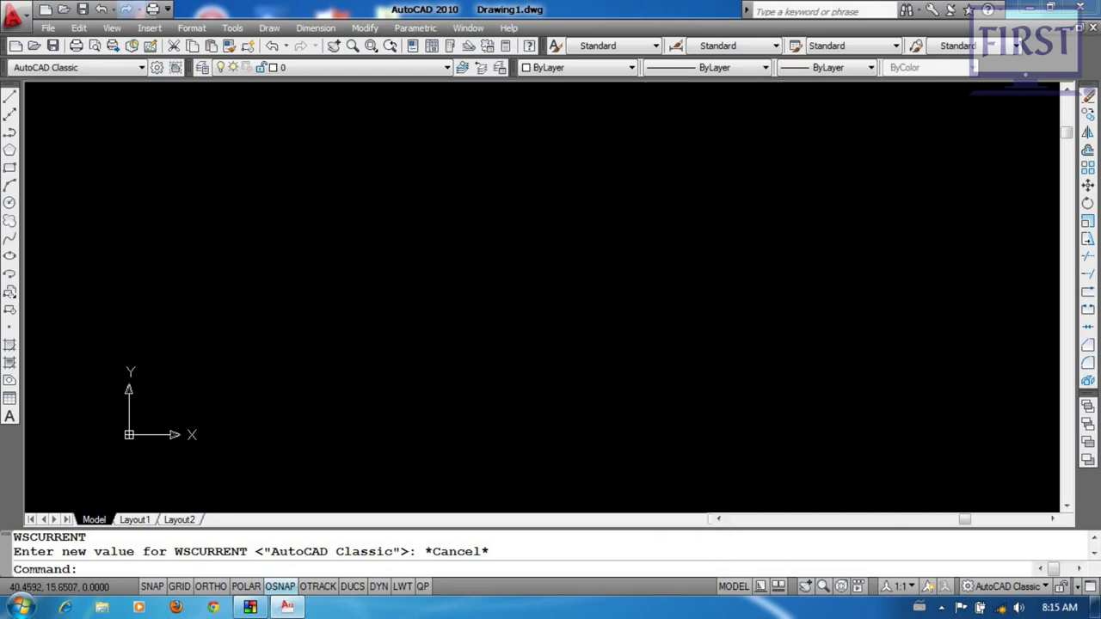
pyautogui.moveTo(538, 252); pyautogui.dragTo(479, 327)
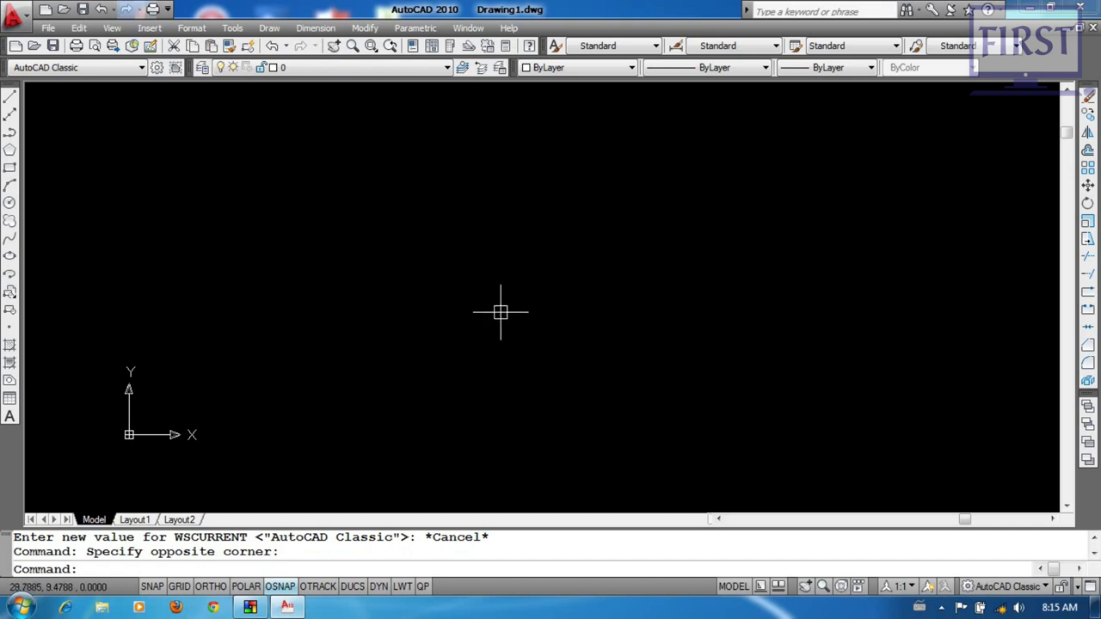
pyautogui.click(244, 32)
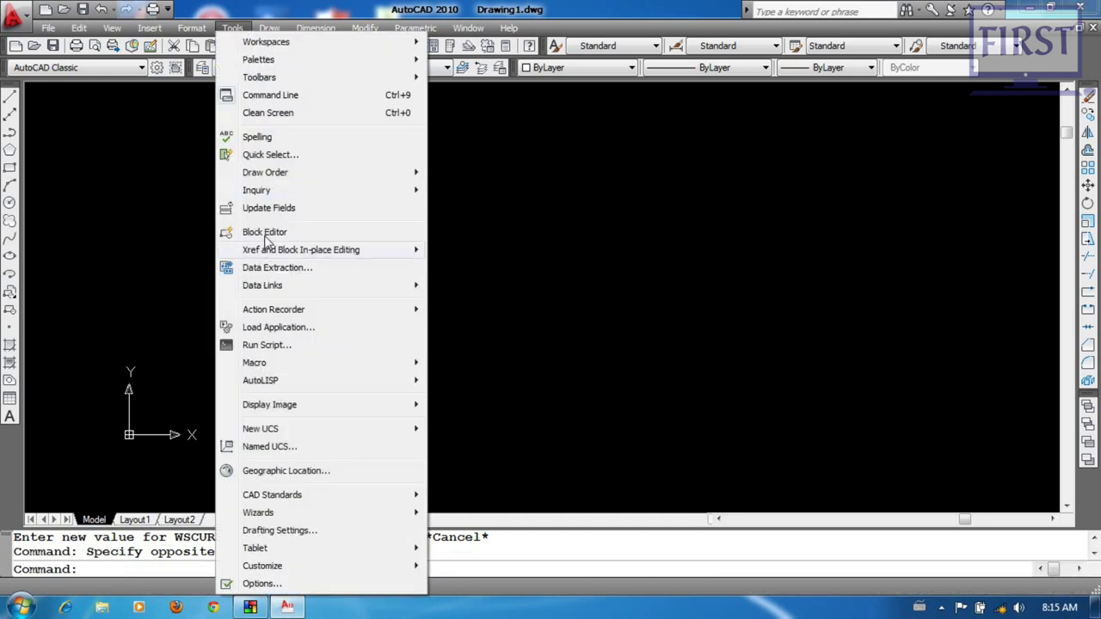
pyautogui.click(402, 121)
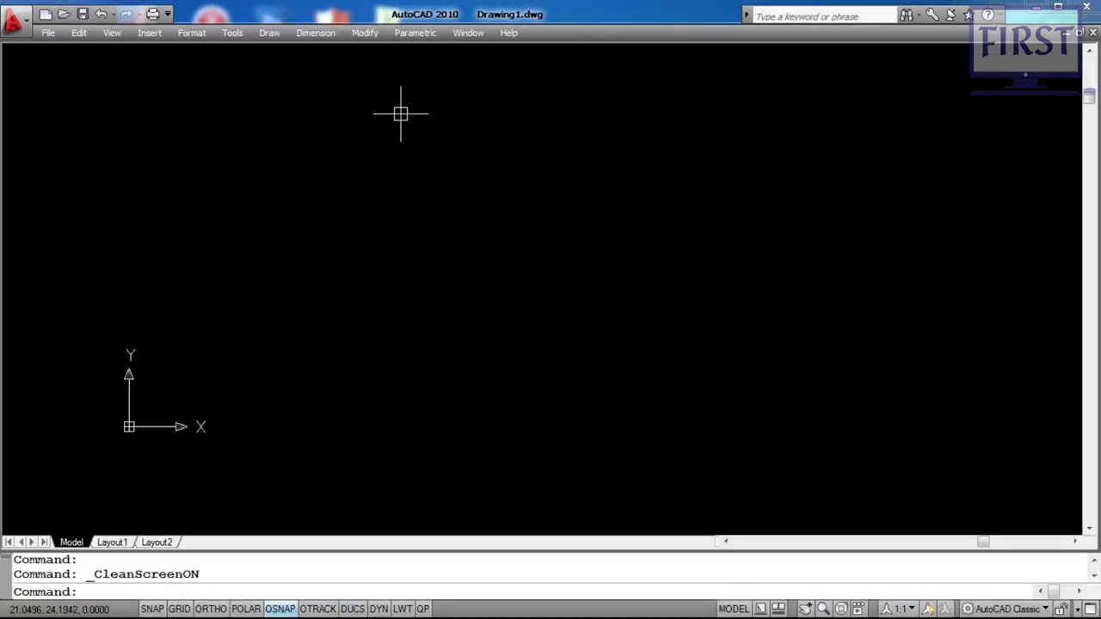
pyautogui.click(232, 33)
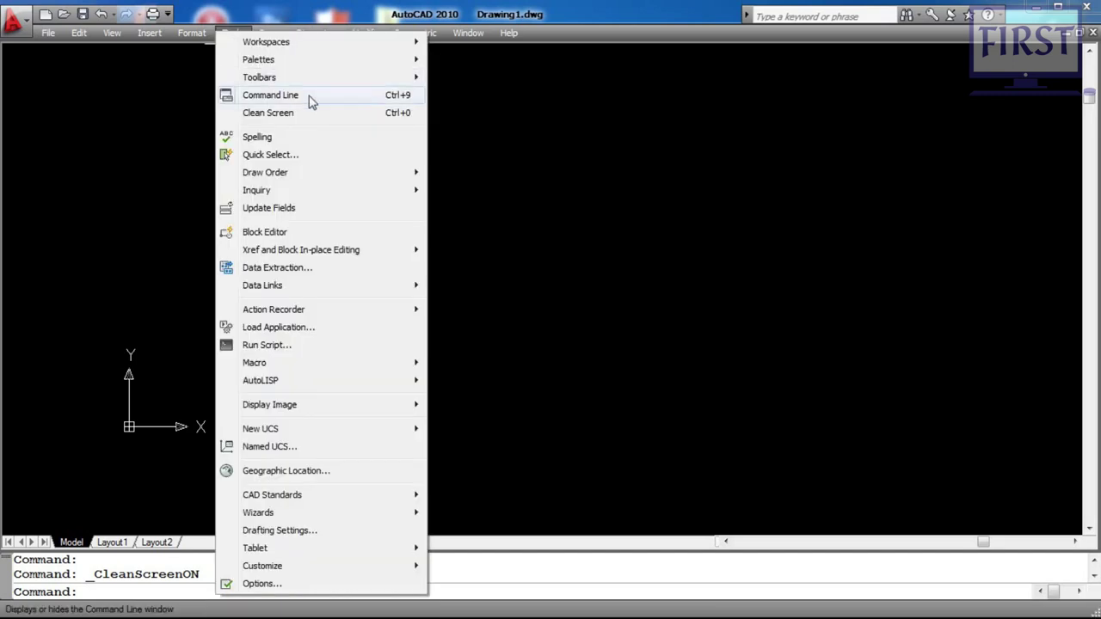
pyautogui.click(384, 116)
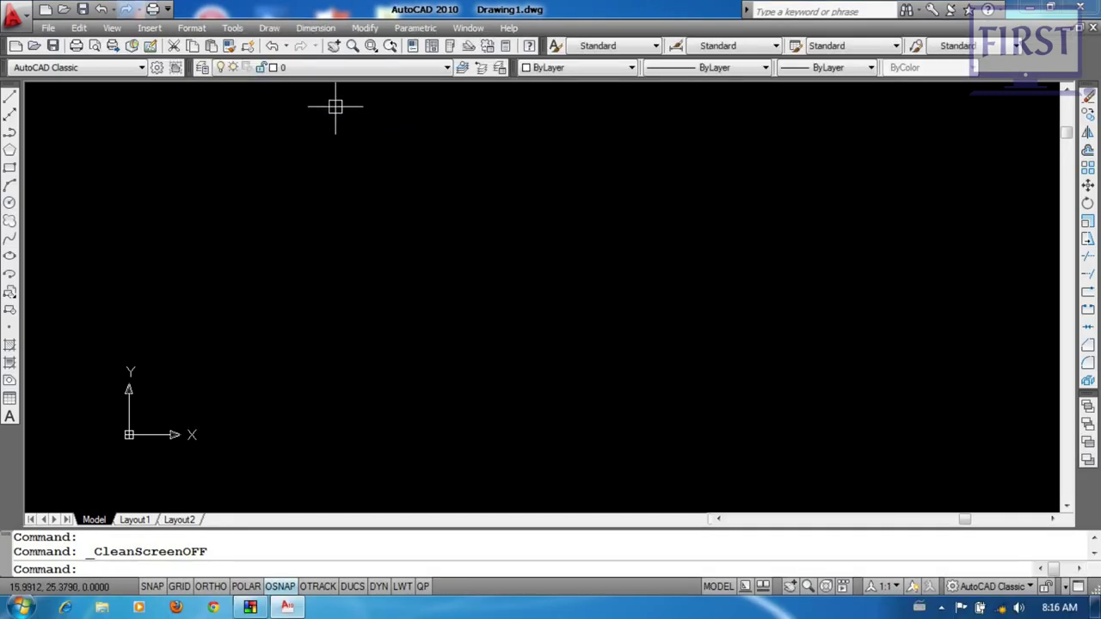
pyautogui.hotkey('ctrl', '0')
pyautogui.hotkey('ctrl', '0')
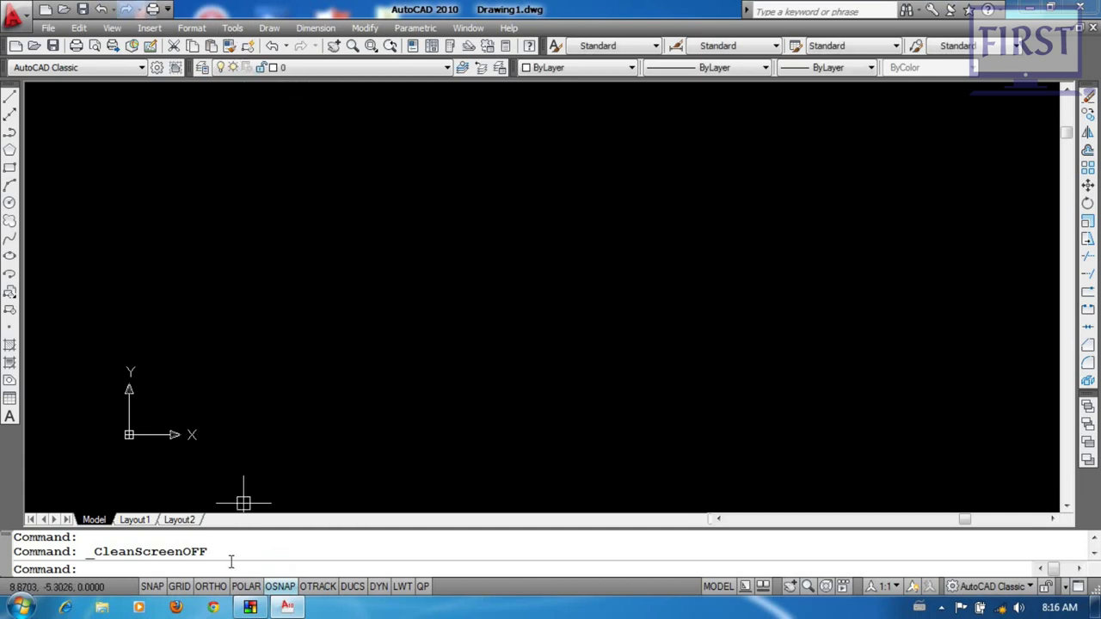
pyautogui.click(233, 27)
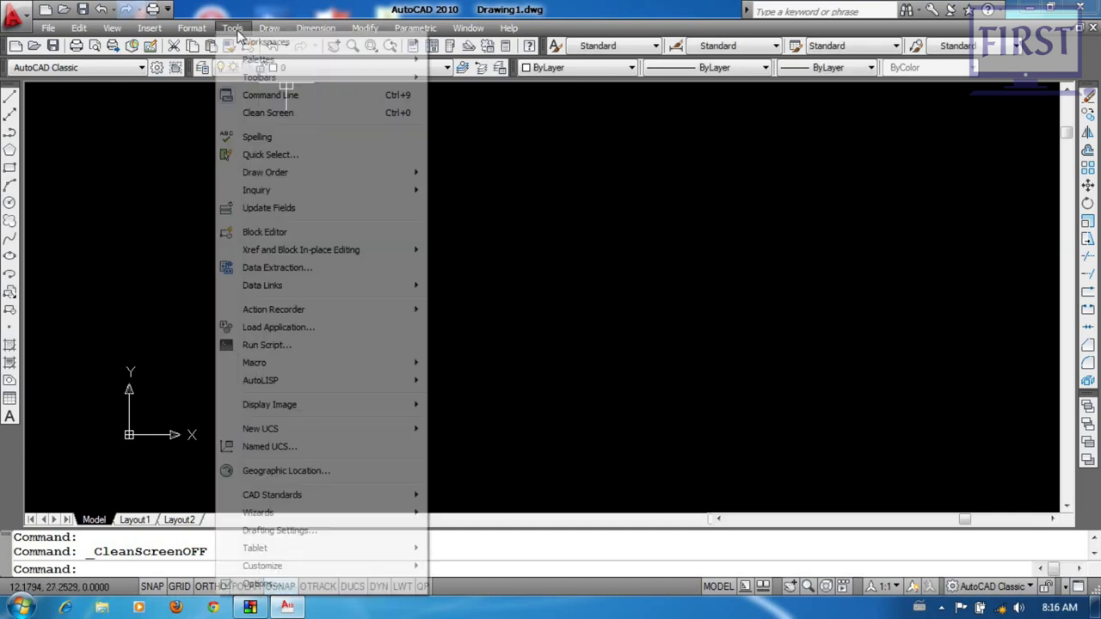
pyautogui.click(399, 97)
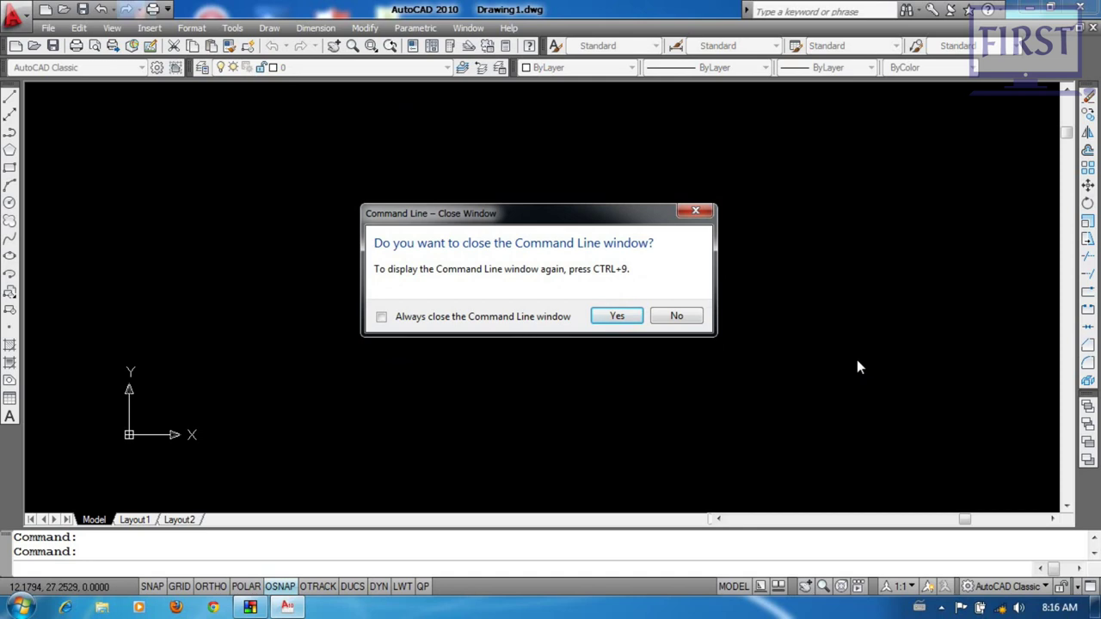
pyautogui.click(628, 318)
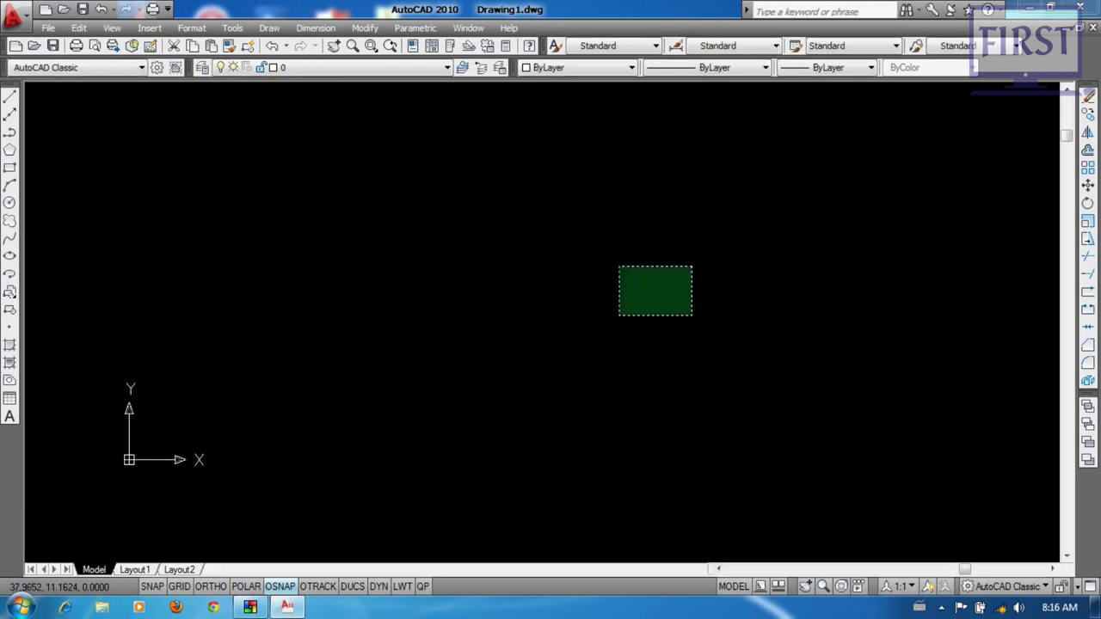
pyautogui.hotkey('ctrl', '9')
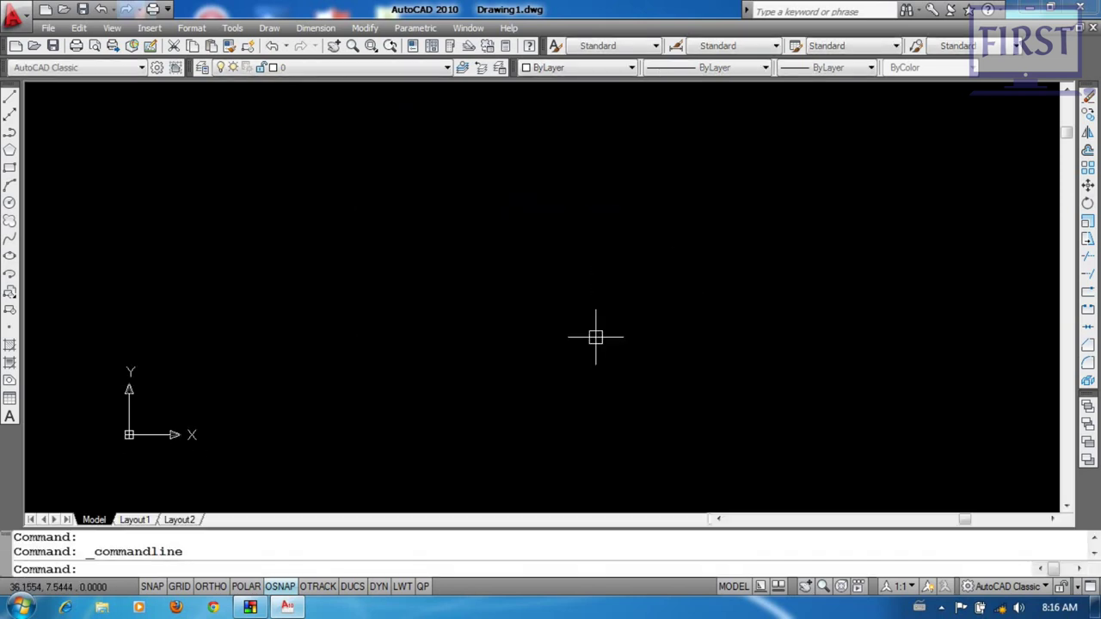
pyautogui.click(583, 297)
pyautogui.click(474, 291)
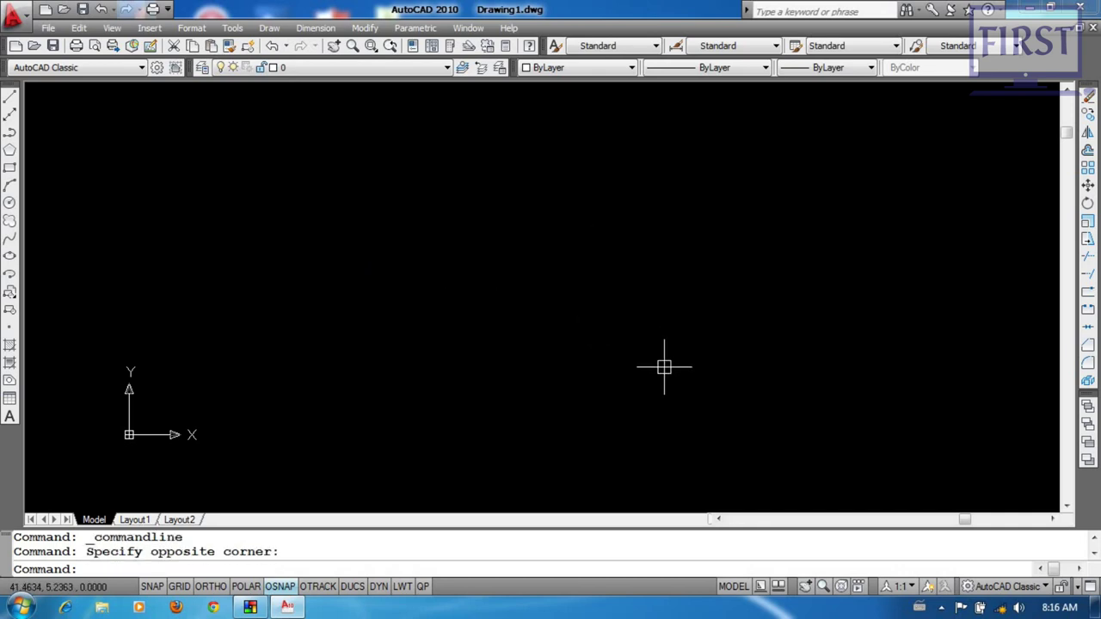
pyautogui.click(688, 277)
pyautogui.click(649, 294)
pyautogui.click(576, 357)
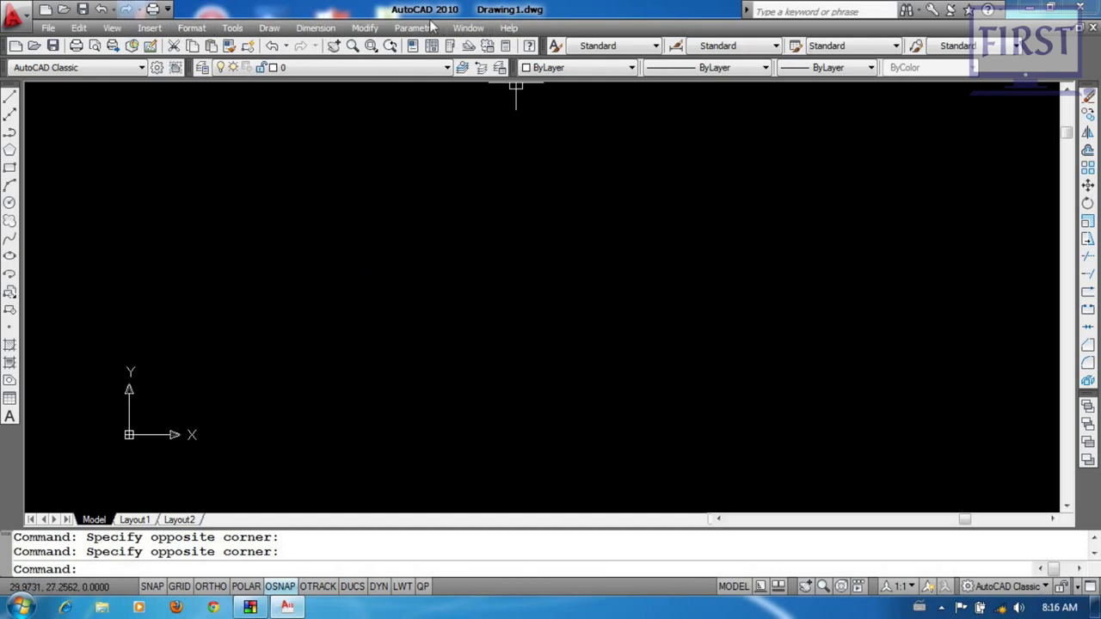
pyautogui.click(605, 226)
pyautogui.click(478, 301)
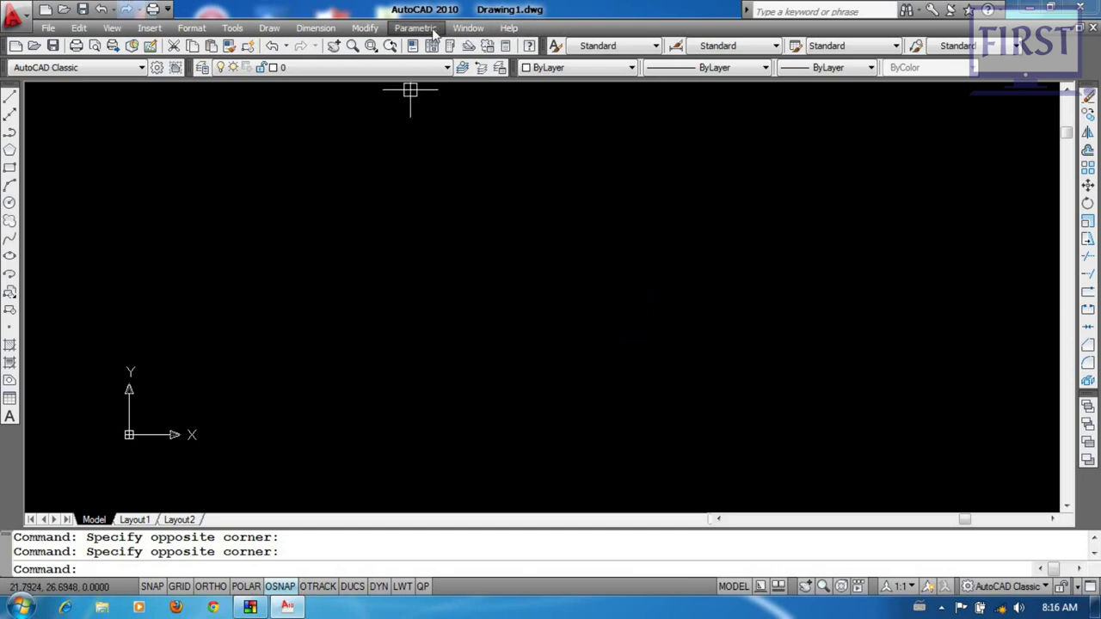
pyautogui.rightClick(568, 30)
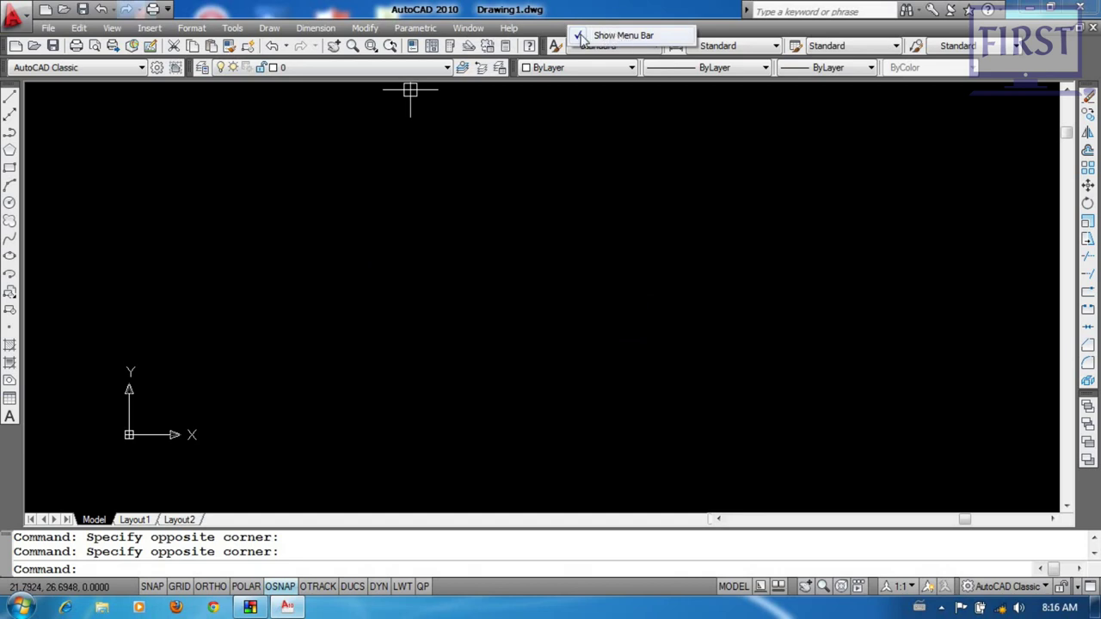
pyautogui.click(583, 38)
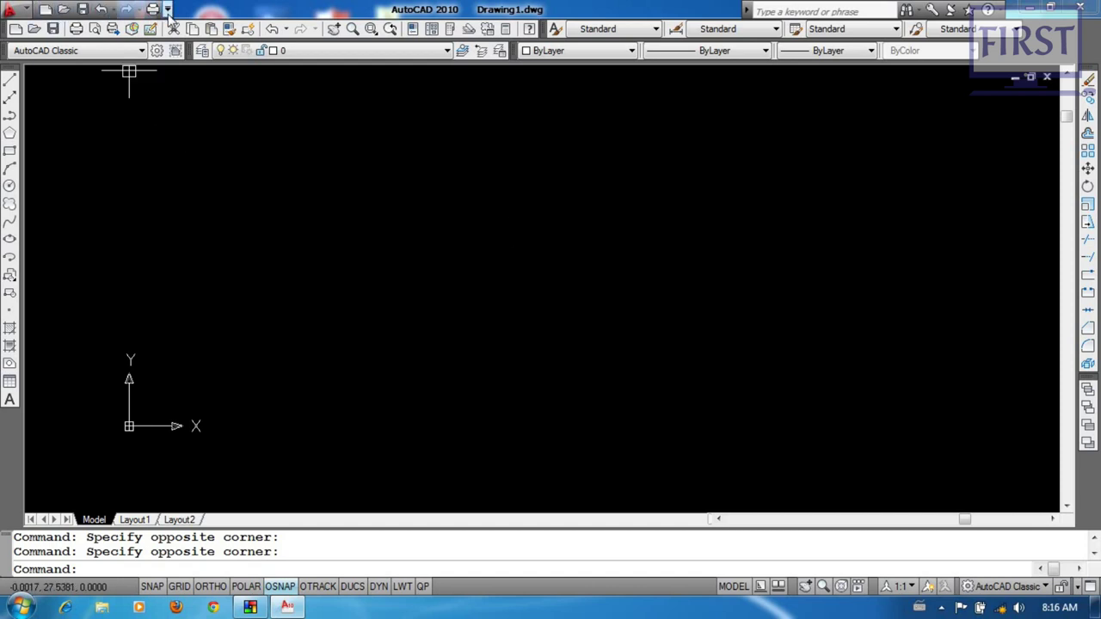
pyautogui.click(168, 10)
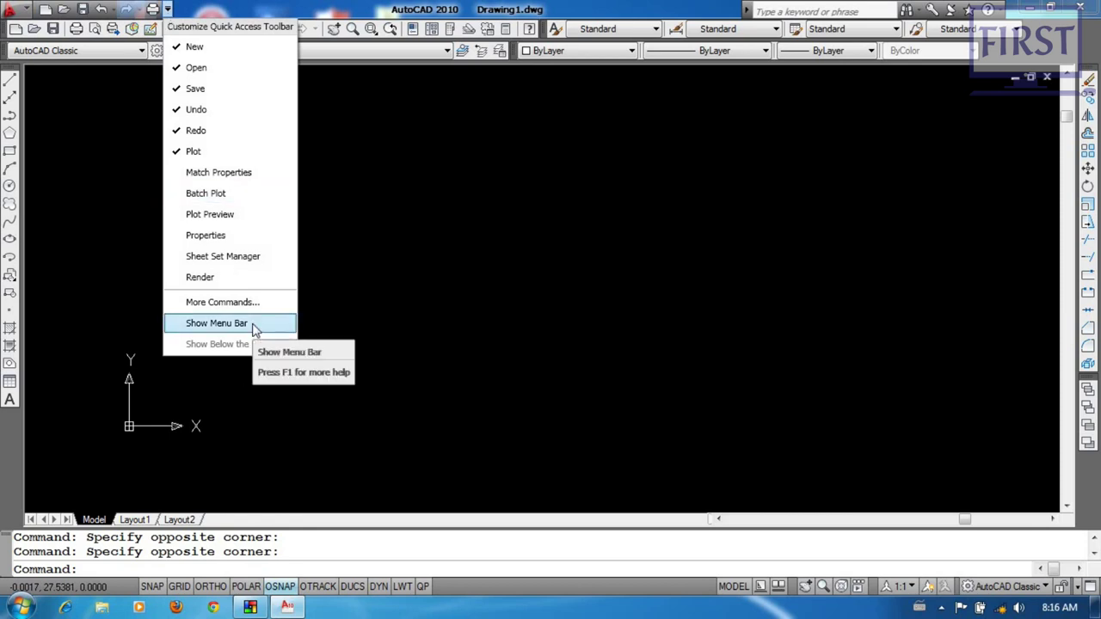
pyautogui.click(216, 322)
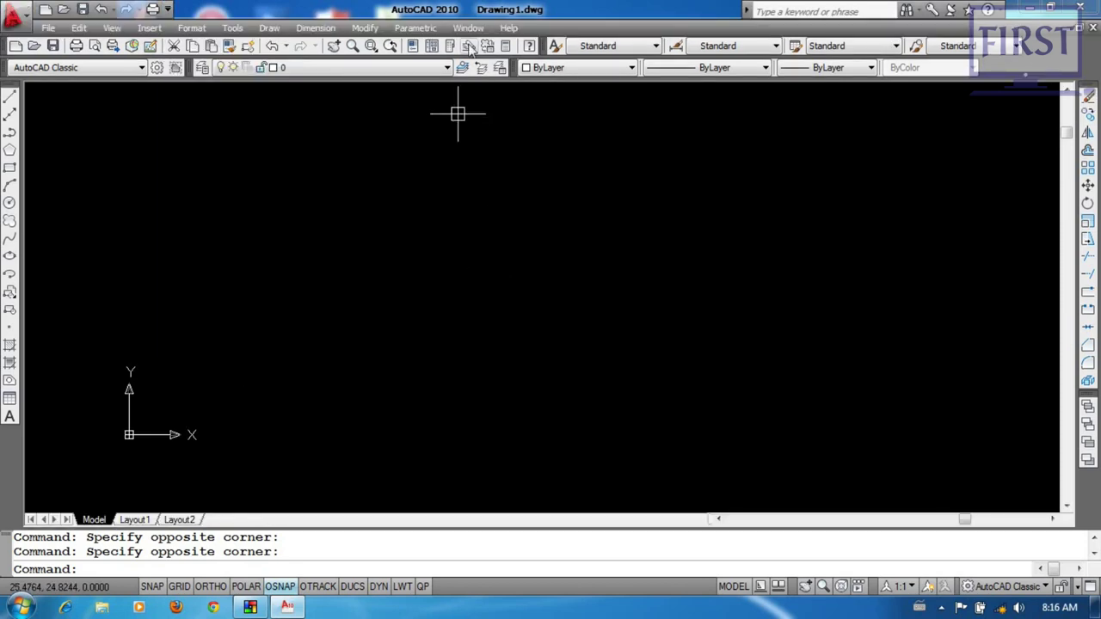
pyautogui.click(168, 11)
pyautogui.click(254, 332)
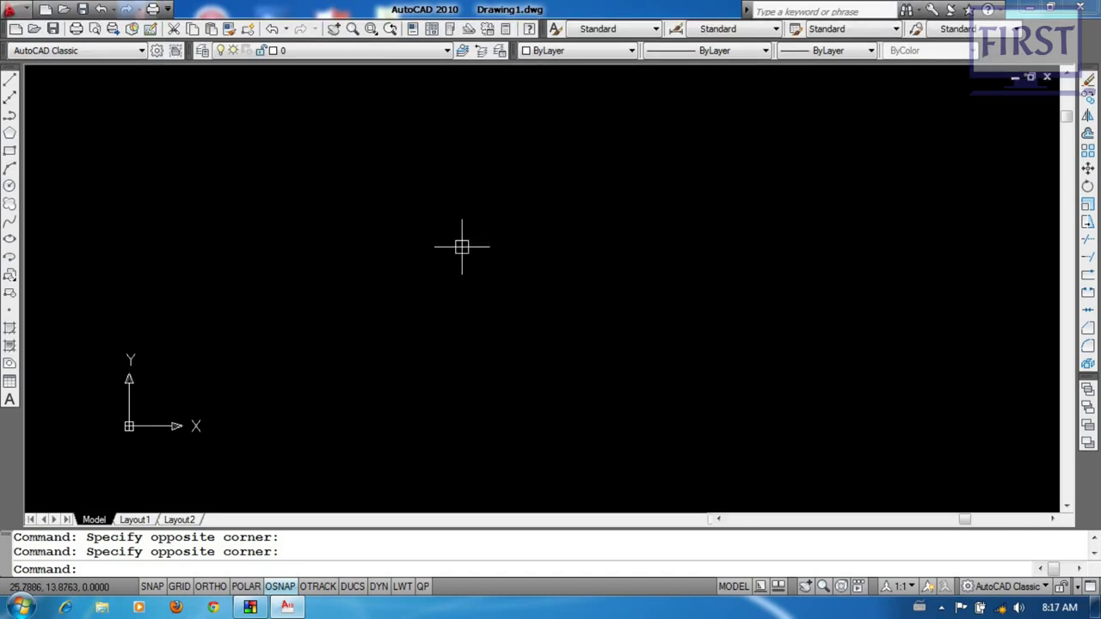
pyautogui.click(169, 9)
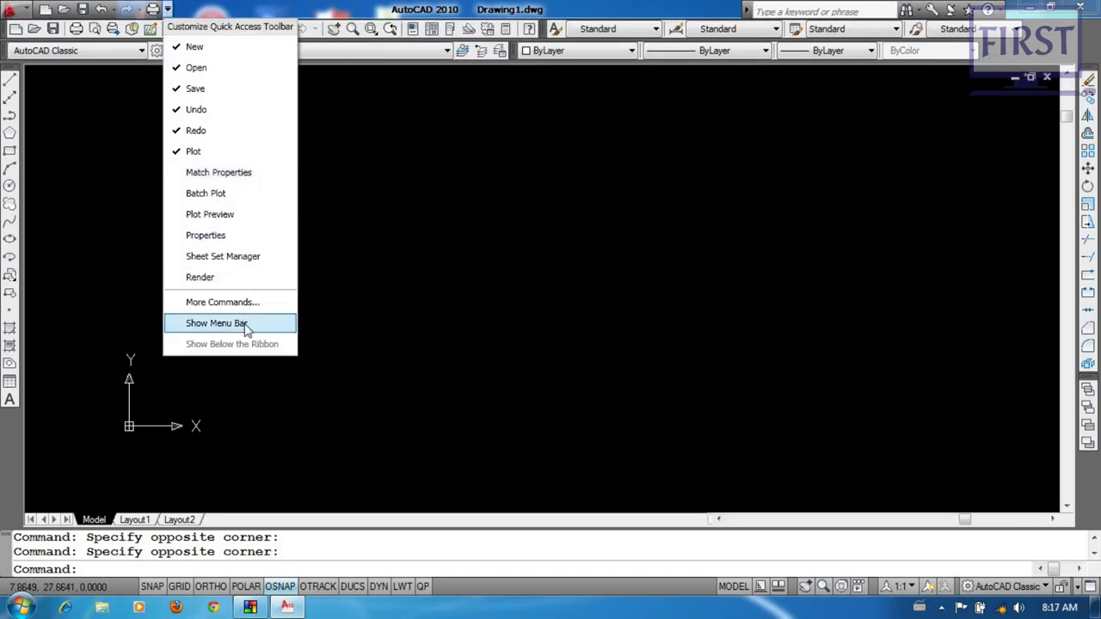
pyautogui.click(246, 322)
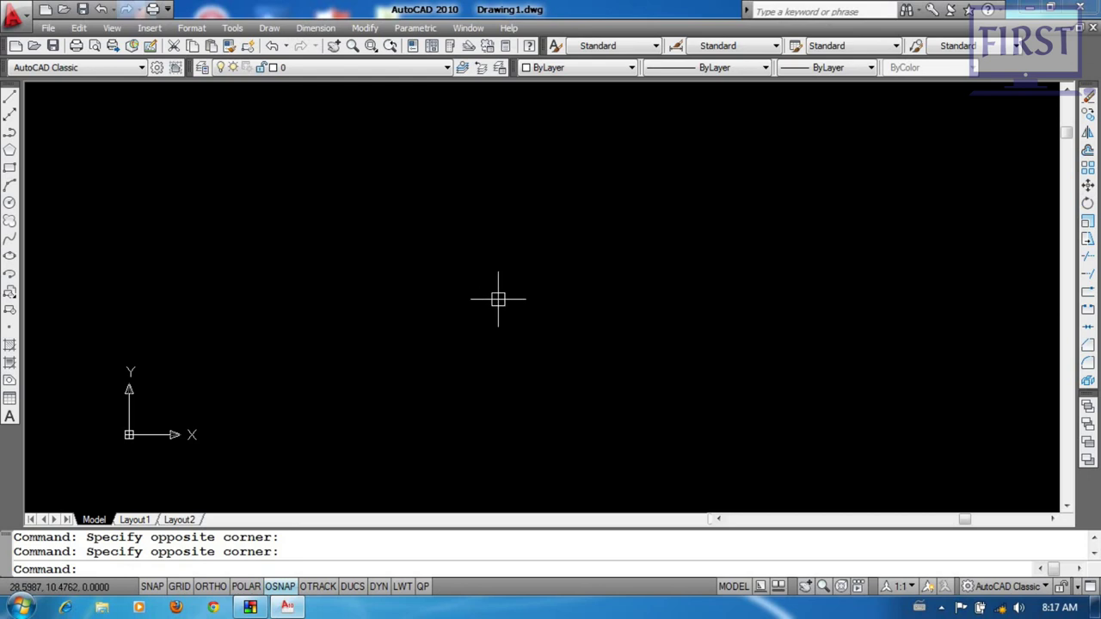
pyautogui.click(560, 274)
pyautogui.click(524, 295)
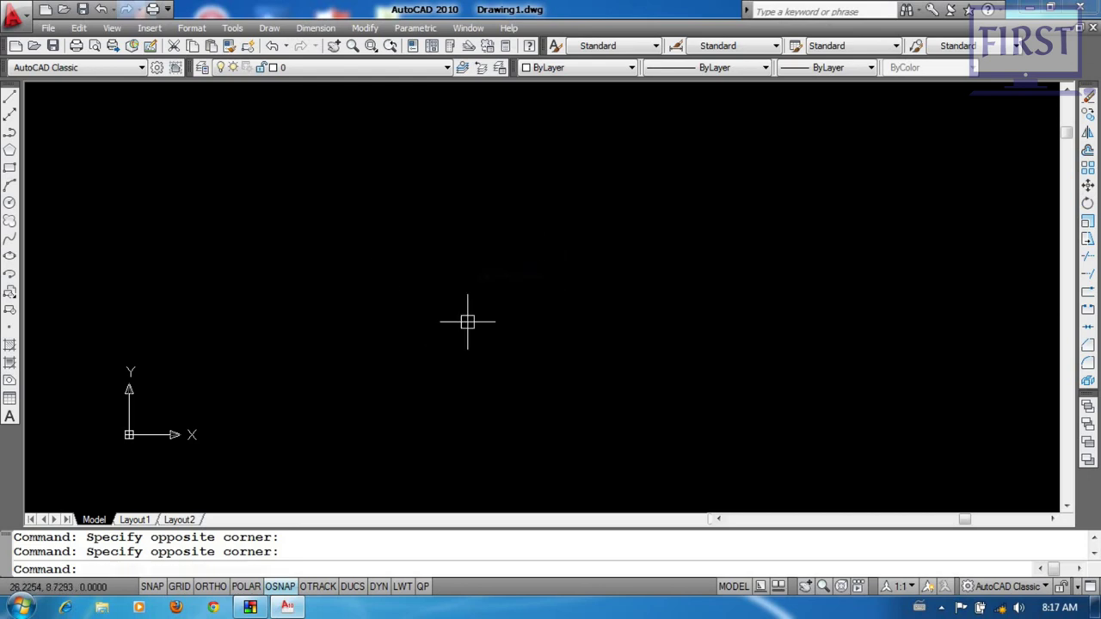
pyautogui.click(604, 239)
pyautogui.click(504, 300)
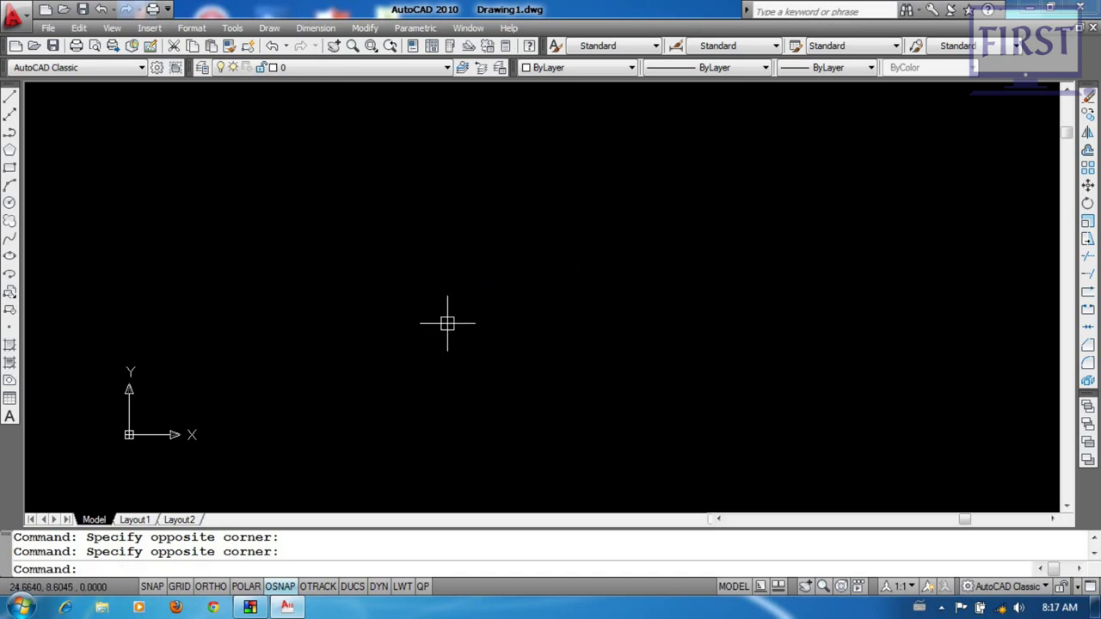
pyautogui.click(491, 289)
pyautogui.click(433, 292)
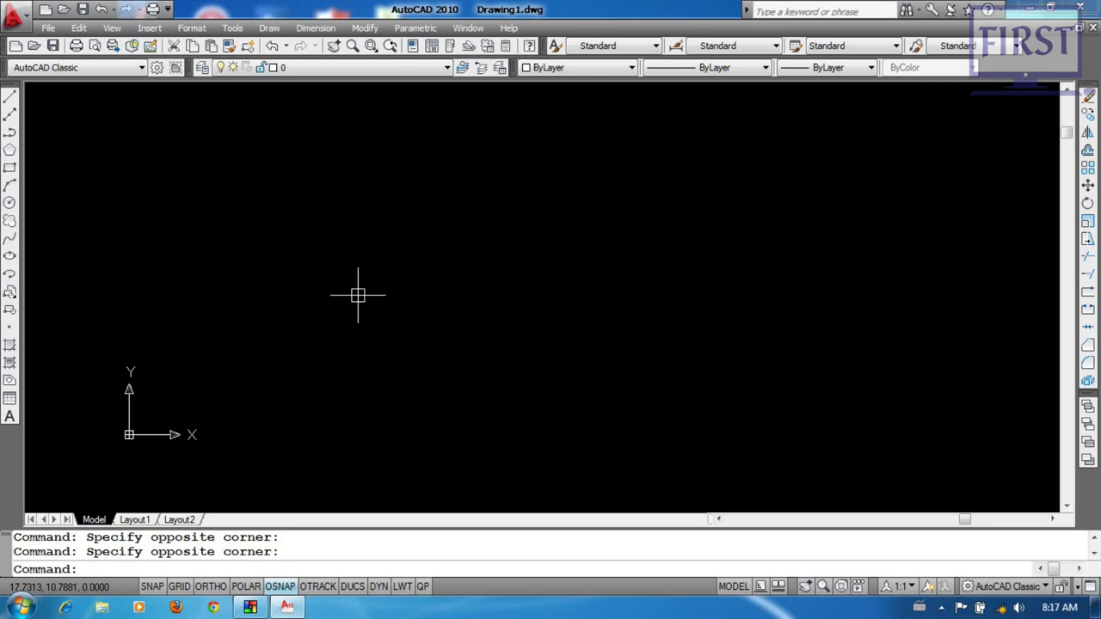
pyautogui.click(51, 28)
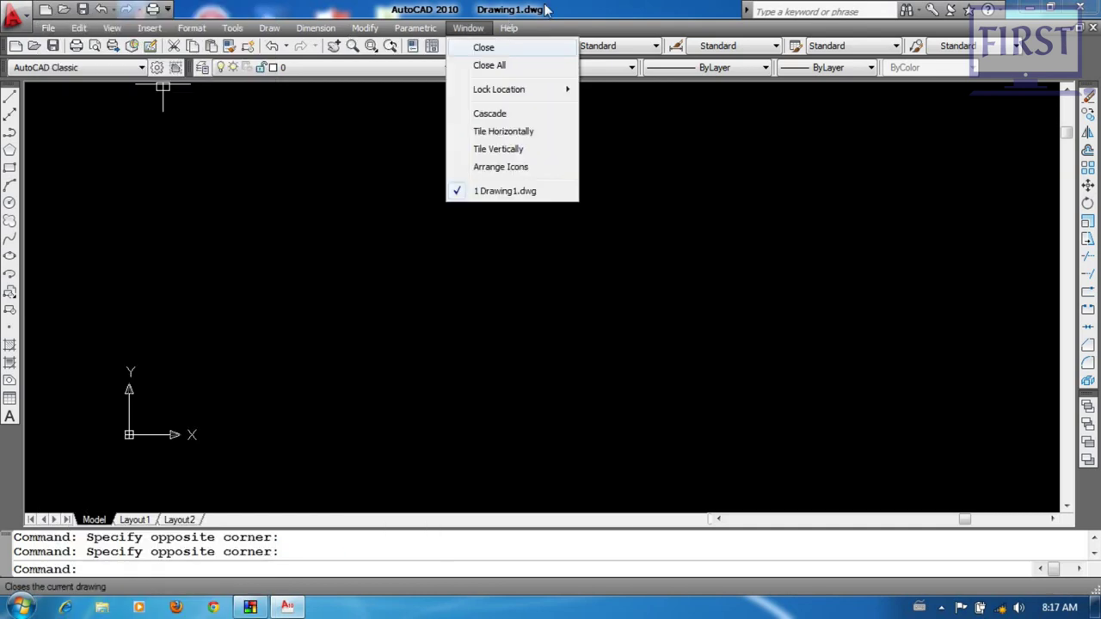
pyautogui.click(548, 12)
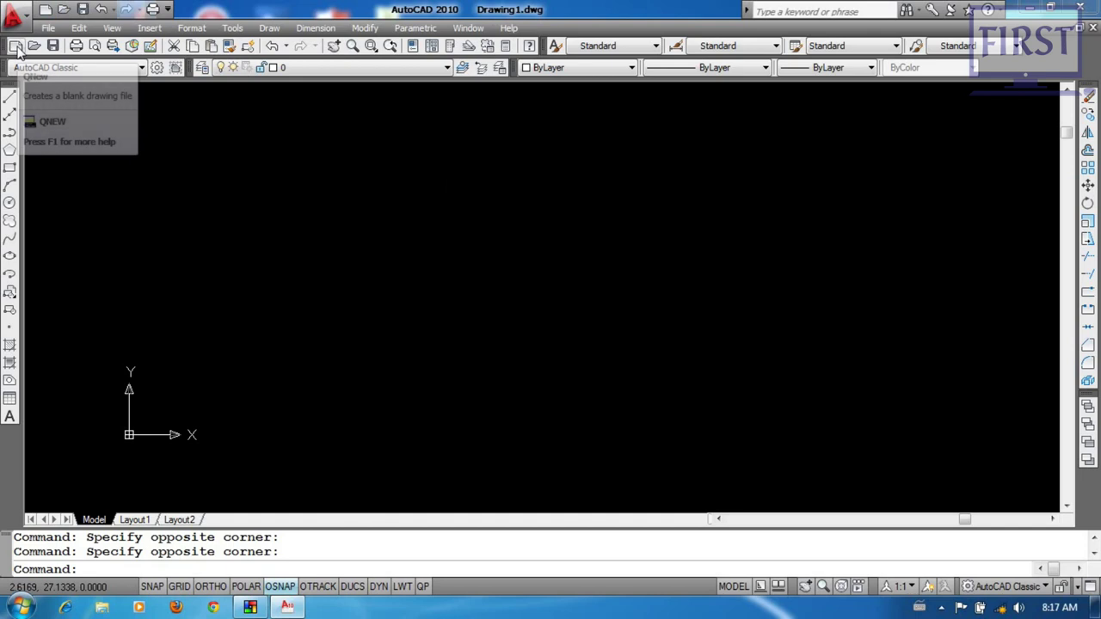
# Start a new drawing, then dismiss the Select template dialog without creating one
pyautogui.click(15, 13)
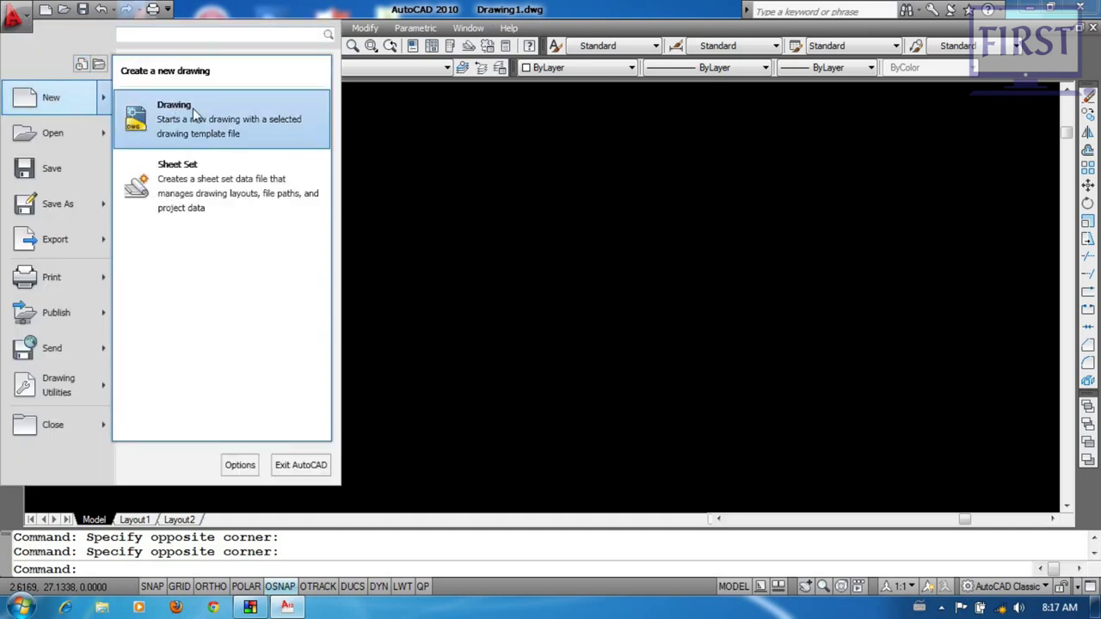
pyautogui.click(548, 257)
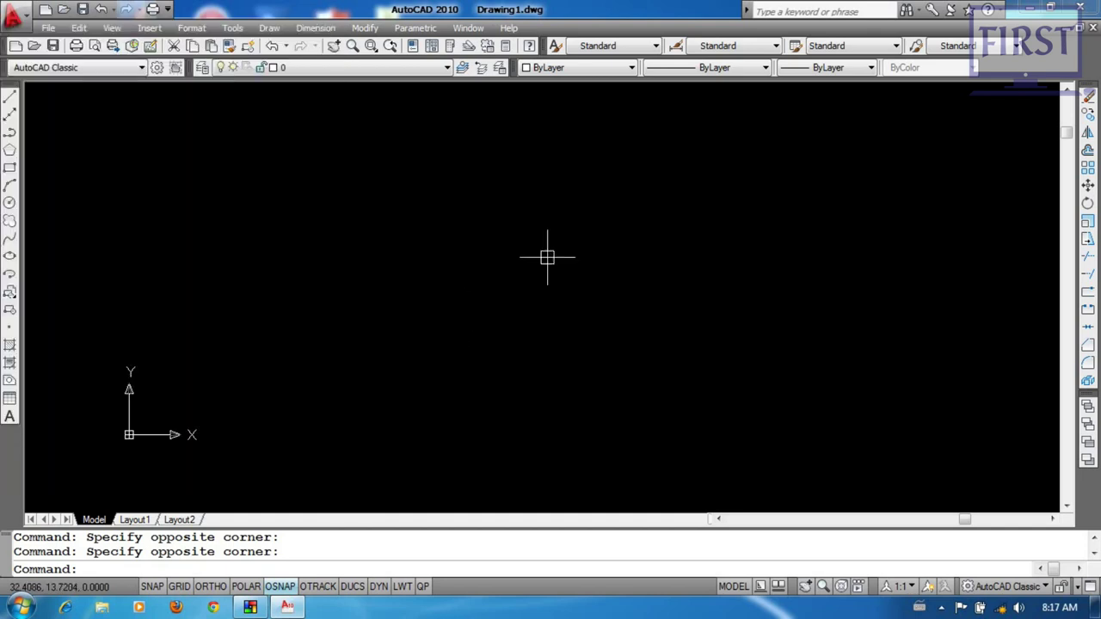
pyautogui.click(46, 12)
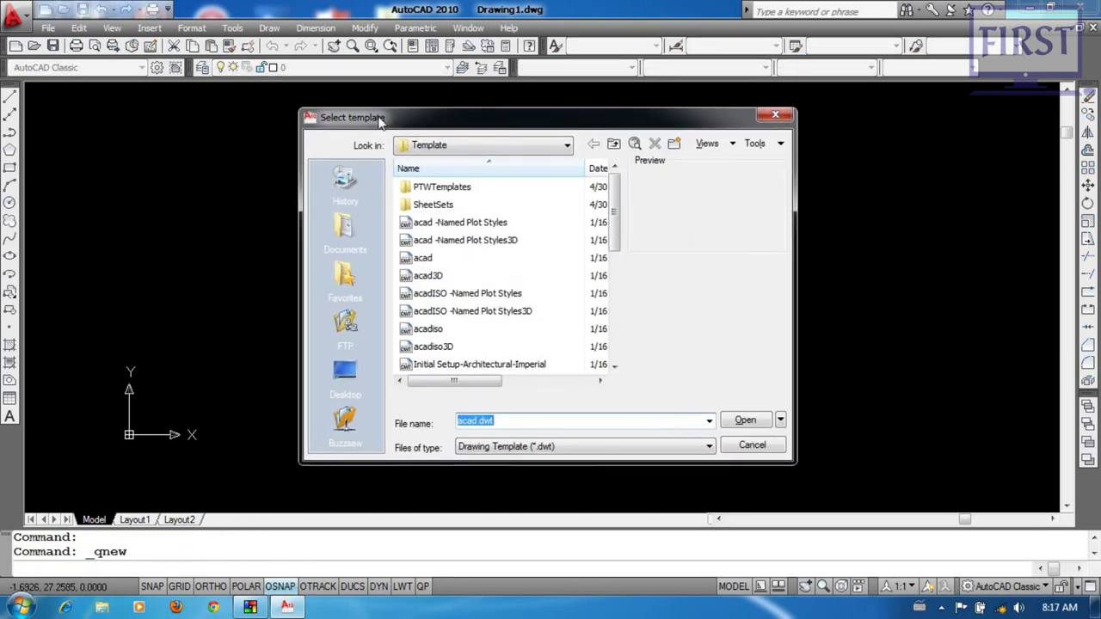
pyautogui.moveTo(410, 125)
pyautogui.mouseDown()
pyautogui.moveTo(440, 123)
pyautogui.moveTo(327, 127)
pyautogui.moveTo(391, 125)
pyautogui.mouseUp()
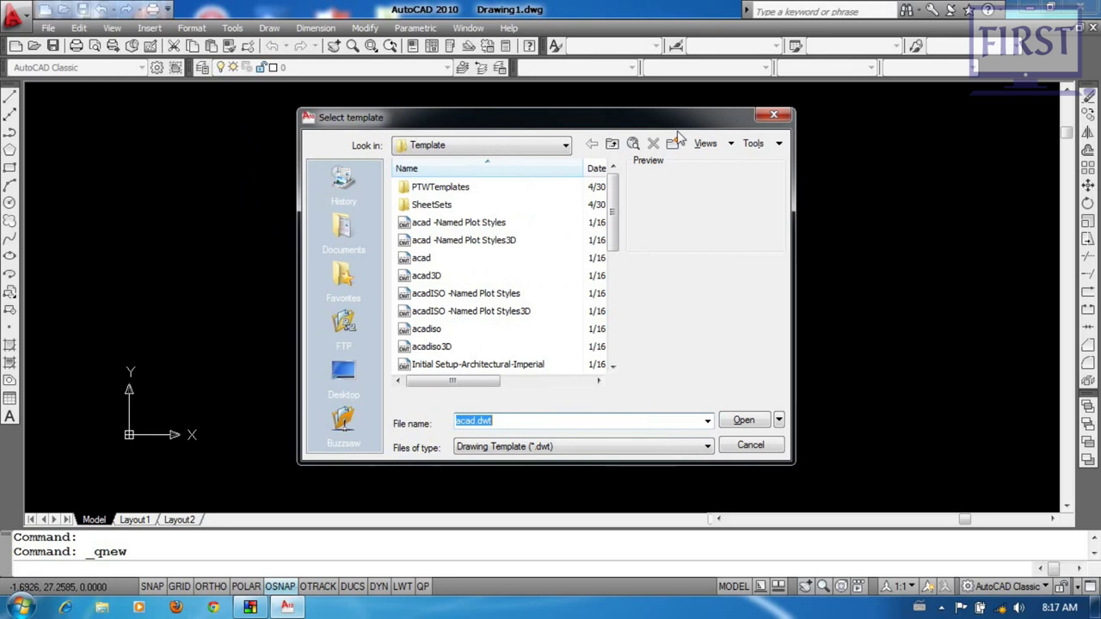
pyautogui.click(773, 115)
pyautogui.click(642, 258)
pyautogui.click(573, 287)
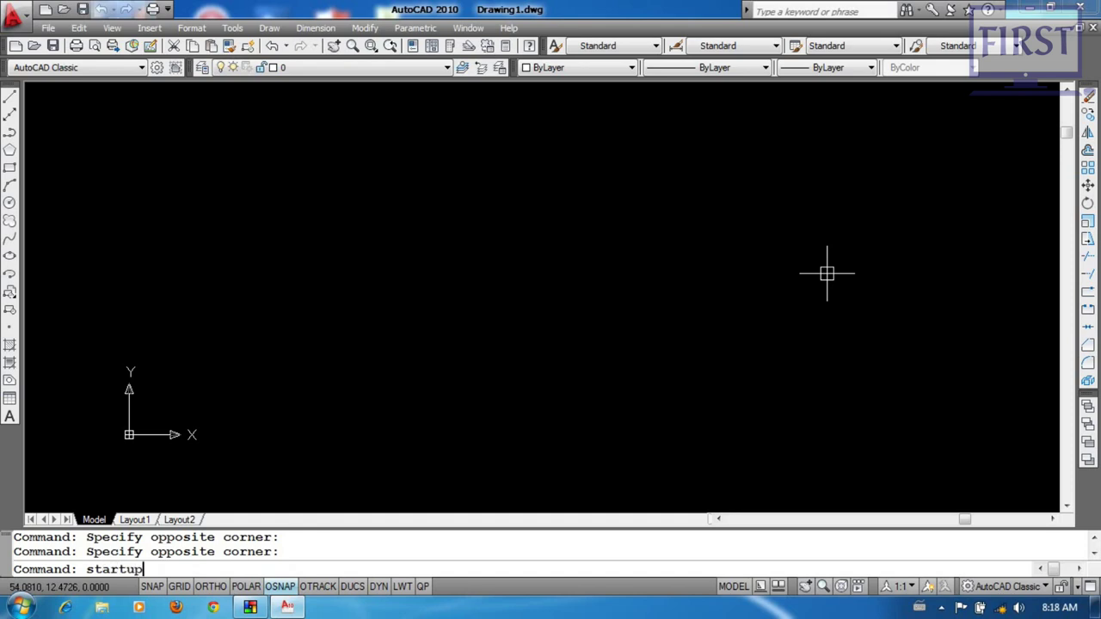
# Set the STARTUP system variable to 1
pyautogui.press('Return')
pyautogui.press('Return')
pyautogui.click(714, 242)
pyautogui.click(516, 341)
pyautogui.write('re')
pyautogui.press('Return')
pyautogui.press('Return')
pyautogui.click(604, 260)
pyautogui.click(409, 365)
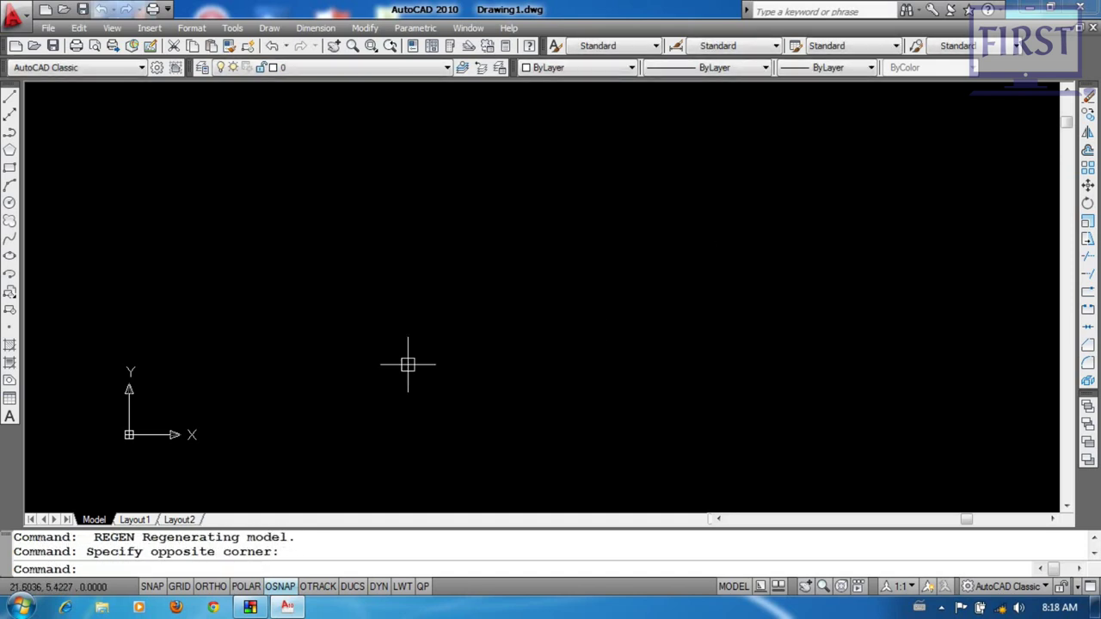
# Start a new drawing from scratch with Imperial settings in Create New Drawing
pyautogui.click(49, 32)
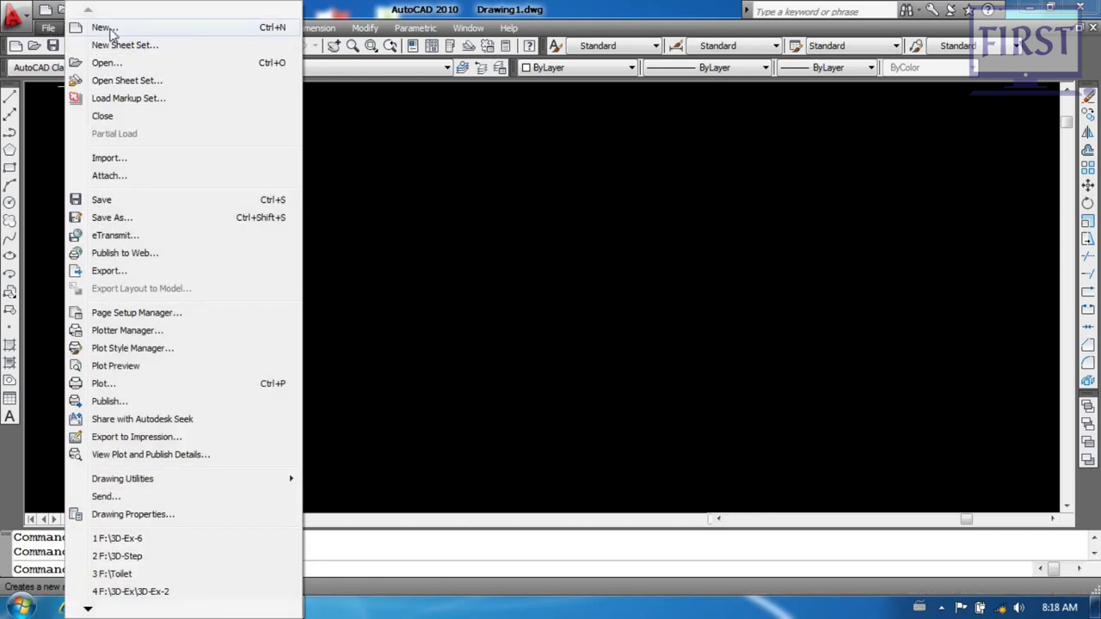
pyautogui.click(100, 28)
pyautogui.moveTo(520, 183); pyautogui.dragTo(418, 182)
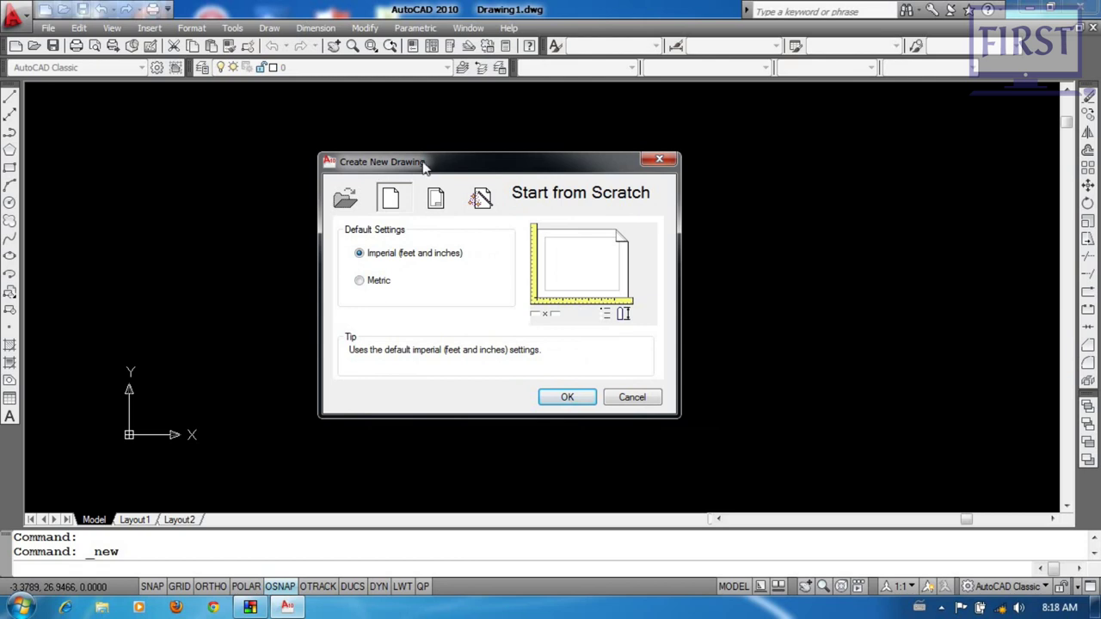
pyautogui.moveTo(424, 168); pyautogui.dragTo(407, 162)
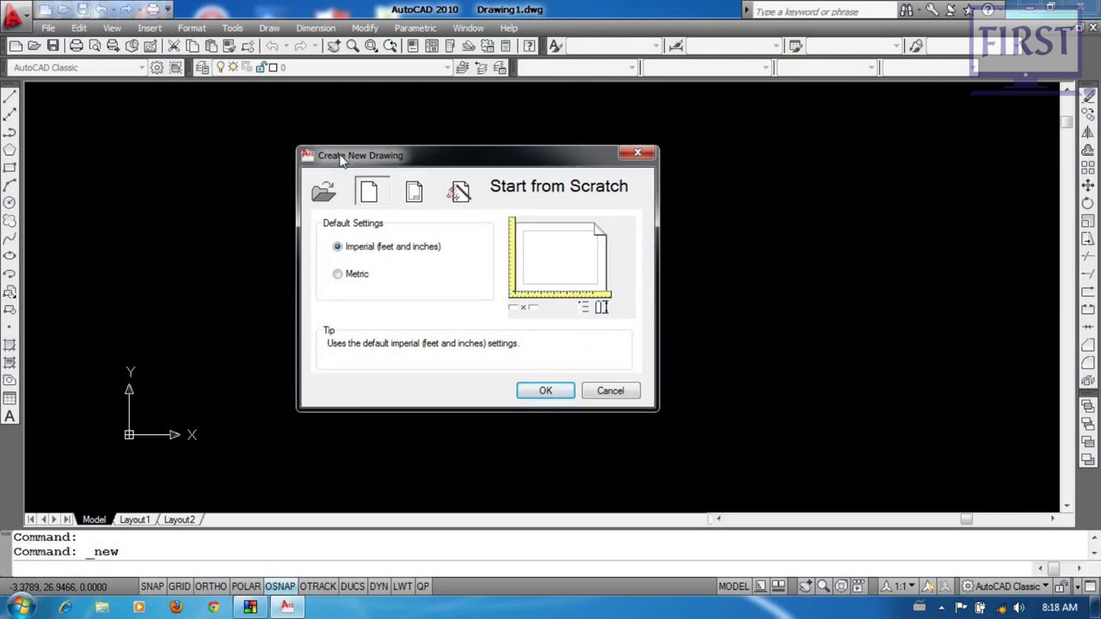
pyautogui.moveTo(437, 163); pyautogui.dragTo(401, 159)
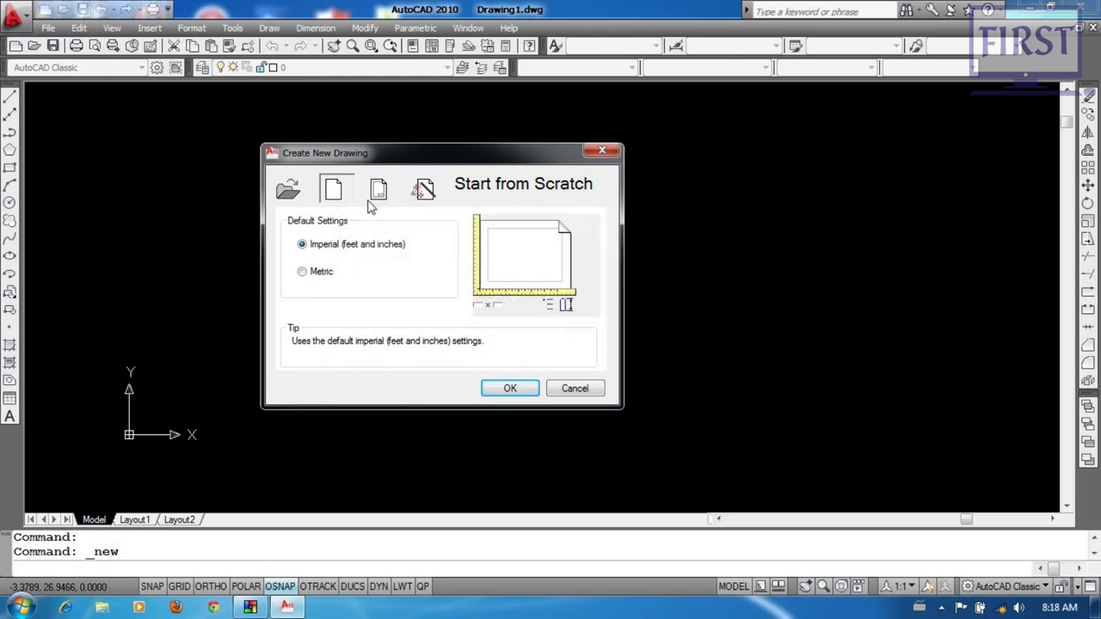
pyautogui.click(383, 186)
pyautogui.click(426, 192)
pyautogui.click(334, 191)
pyautogui.click(303, 273)
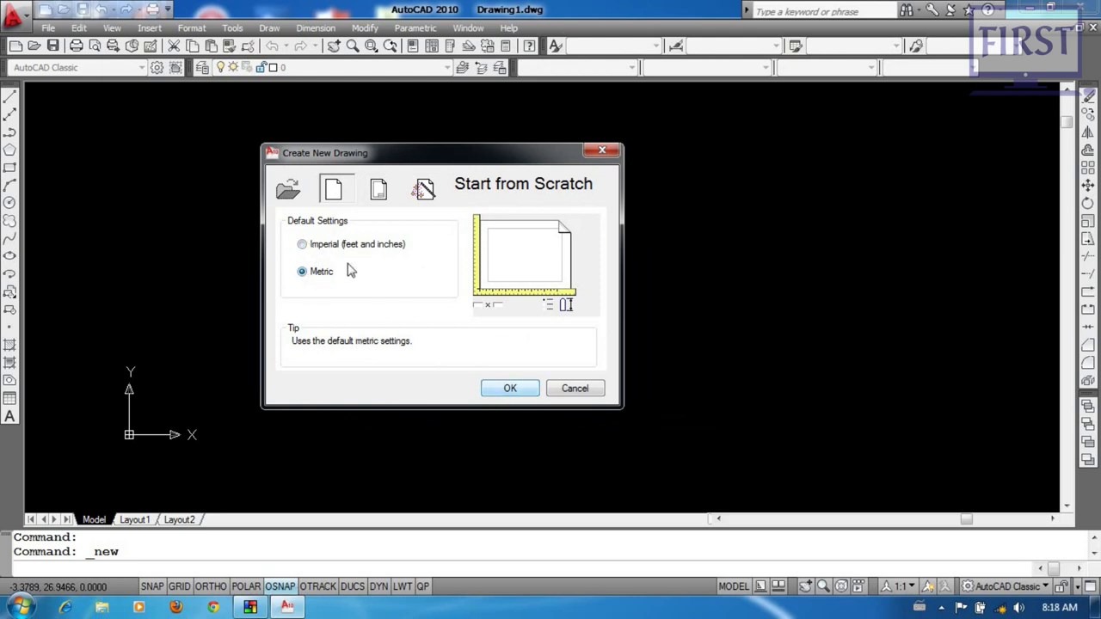
pyautogui.click(302, 245)
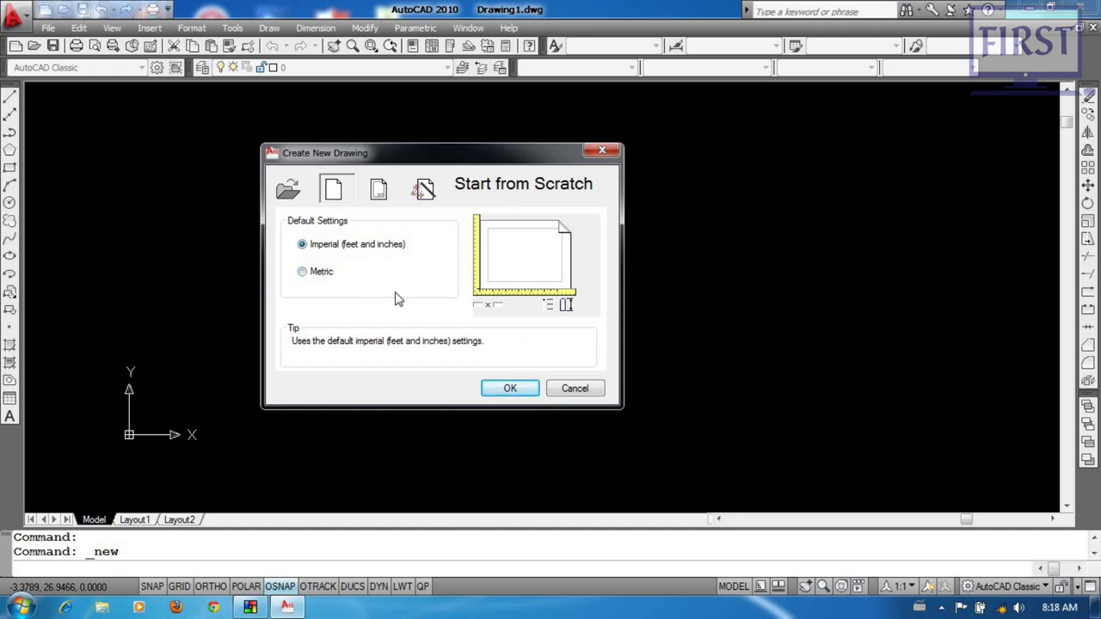
pyautogui.press('Up')
# Create Imperial Drawing2 and switch between Drawing1 and Drawing2 via the Window menu
pyautogui.click(524, 388)
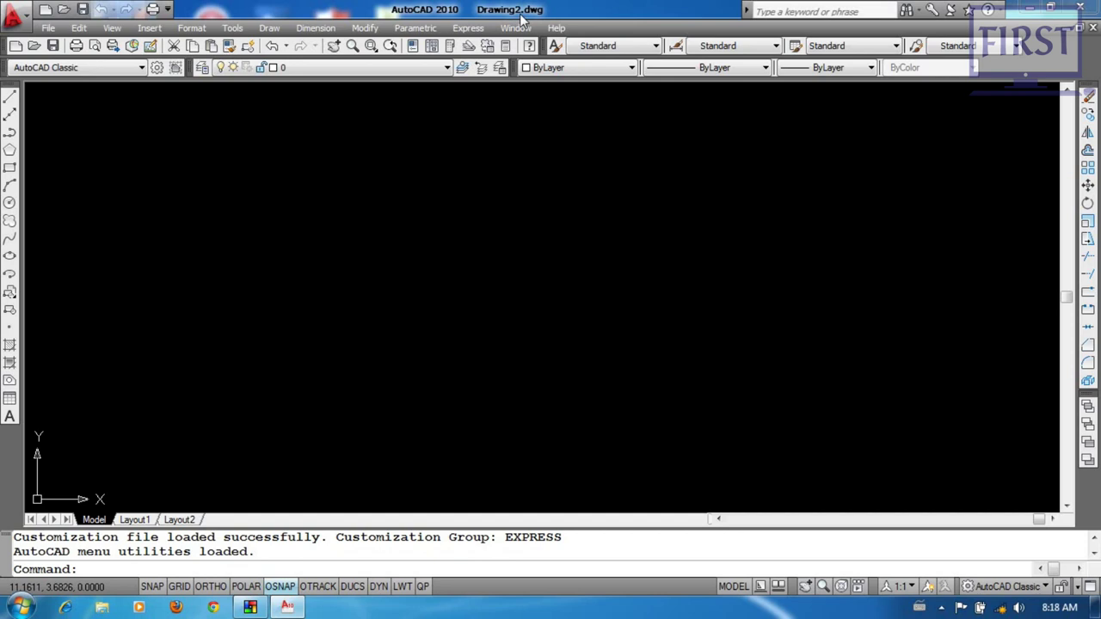
pyautogui.click(516, 27)
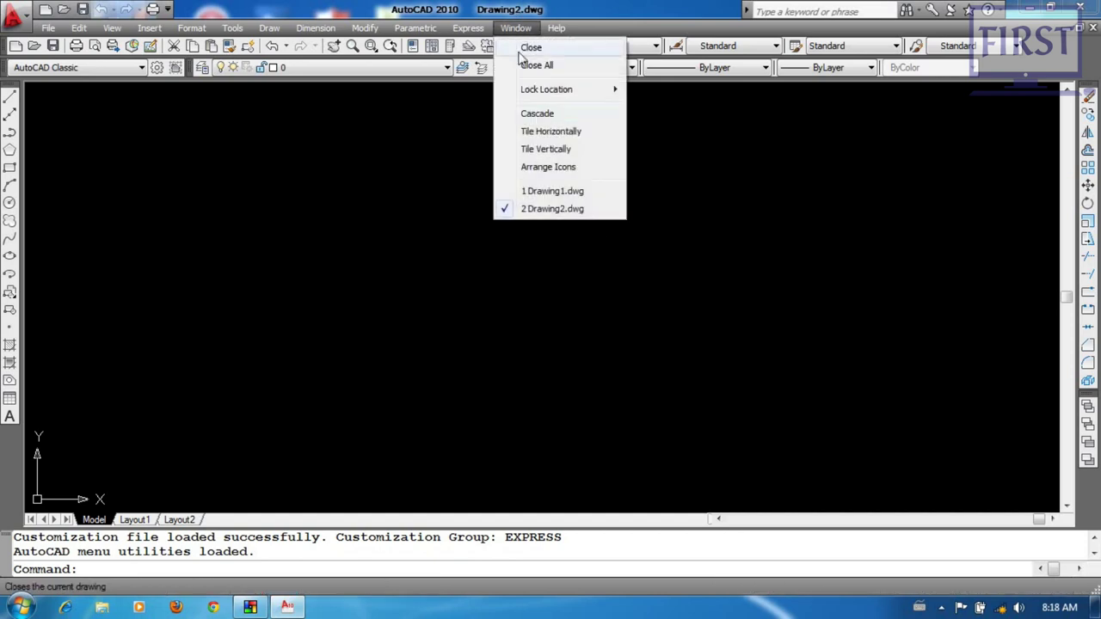
pyautogui.click(549, 192)
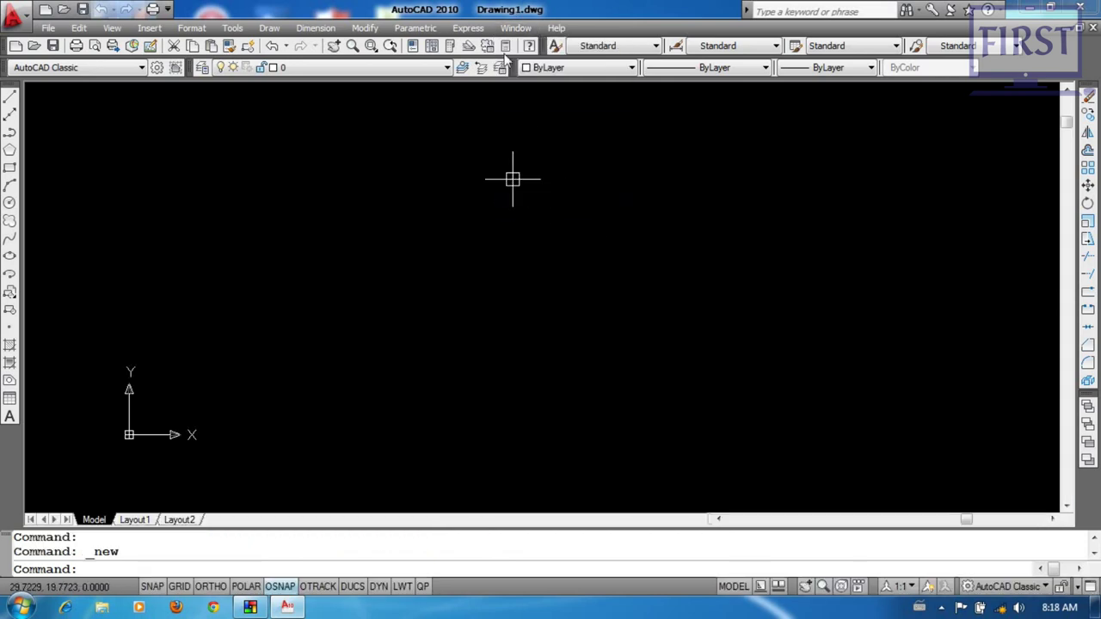
pyautogui.click(516, 28)
pyautogui.click(555, 207)
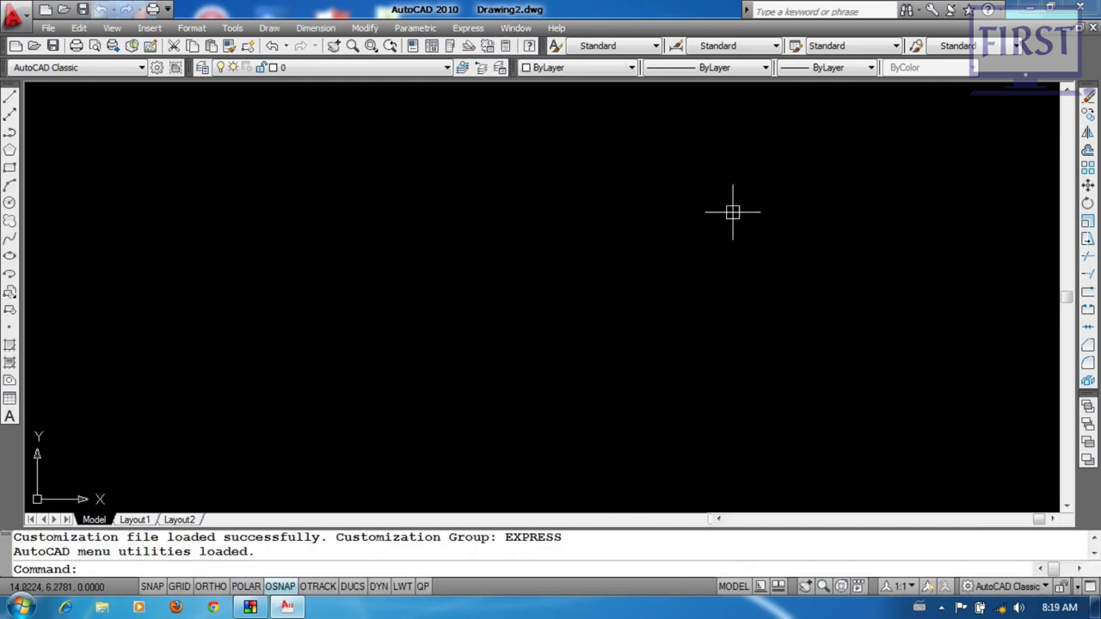
# Close Drawing2 and dismiss the new-drawing setup choices that reappear
pyautogui.click(1092, 28)
pyautogui.click(665, 272)
pyautogui.click(492, 356)
pyautogui.hotkey('ctrl', 'v')
pyautogui.hotkey('ctrl', 'n')
pyautogui.press('Escape')
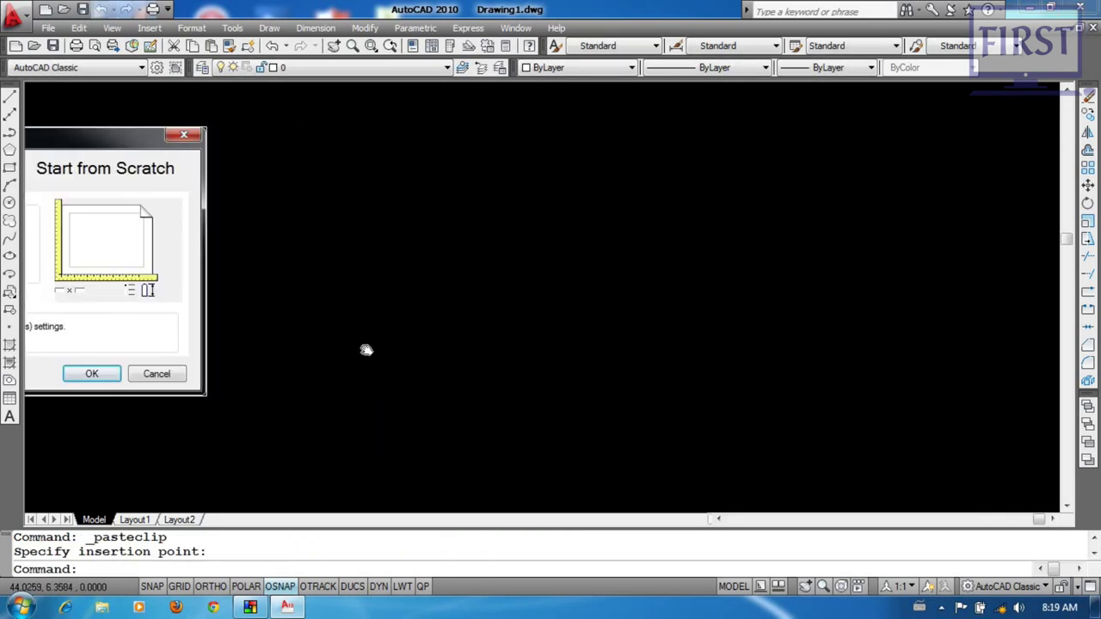
pyautogui.click(570, 263)
pyautogui.click(451, 338)
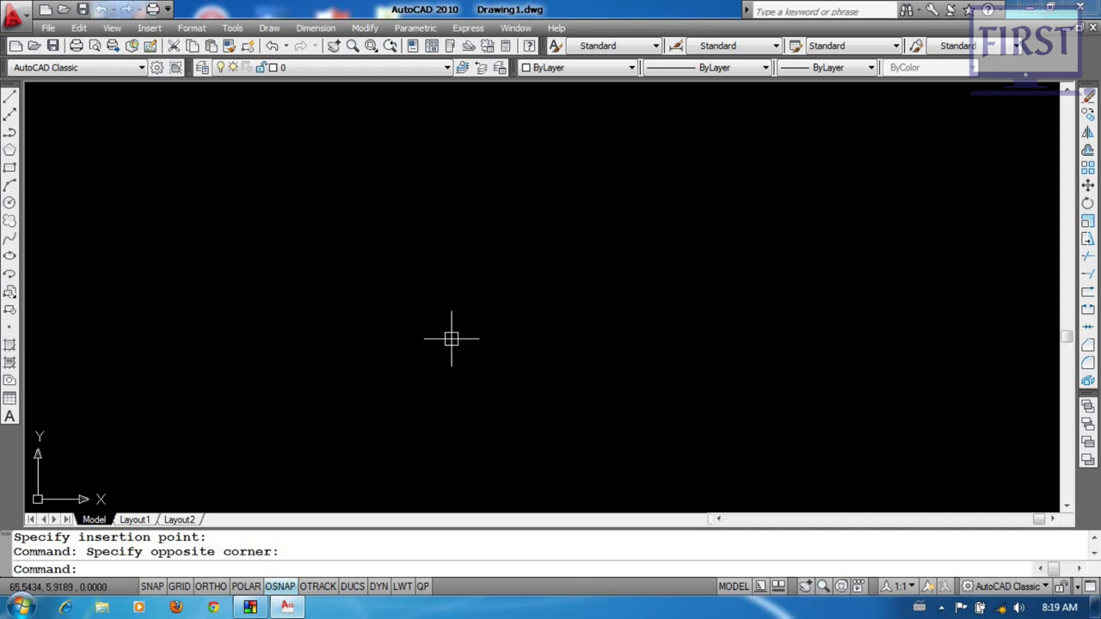
# Set STARTUP back to 0 and regenerate the empty Drawing1 canvas
pyautogui.write('startup')
pyautogui.press('Return')
pyautogui.write('0')
pyautogui.press('Return')
pyautogui.write('re')
pyautogui.press('Return')
pyautogui.click(511, 355)
pyautogui.click(418, 271)
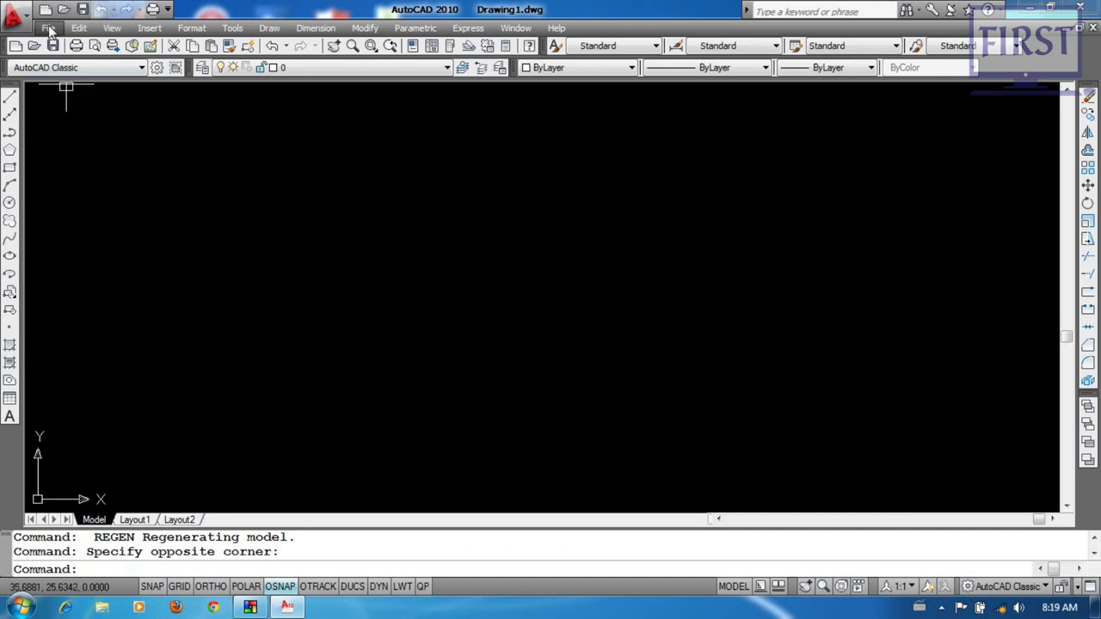
# Bring up the Select Template dialog from the File menu's New command
pyautogui.click(49, 30)
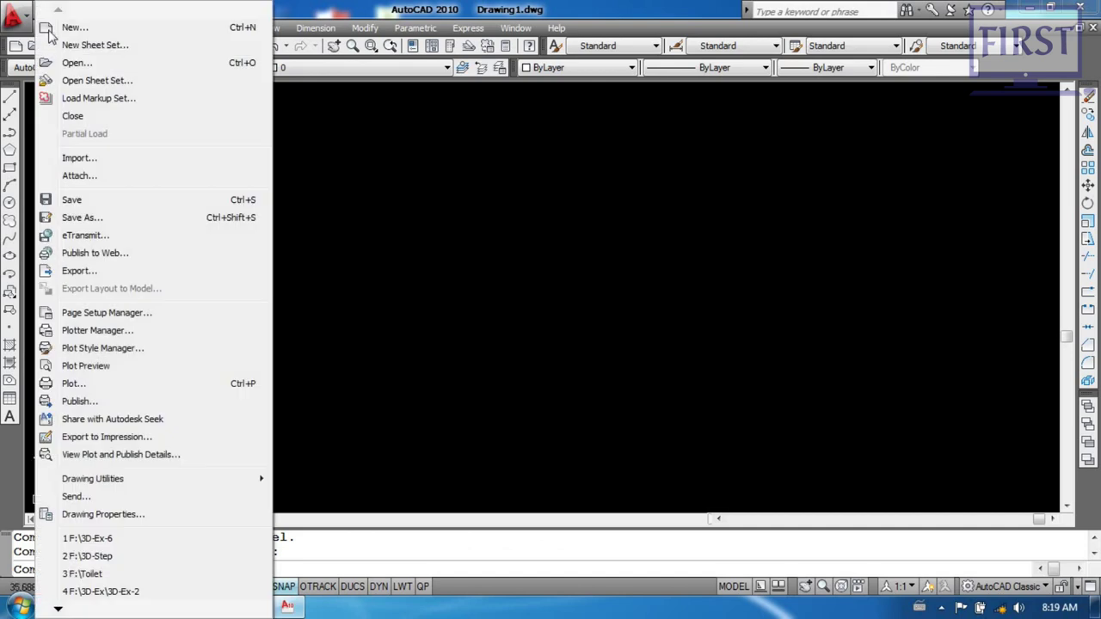
pyautogui.click(209, 34)
pyautogui.press('Escape')
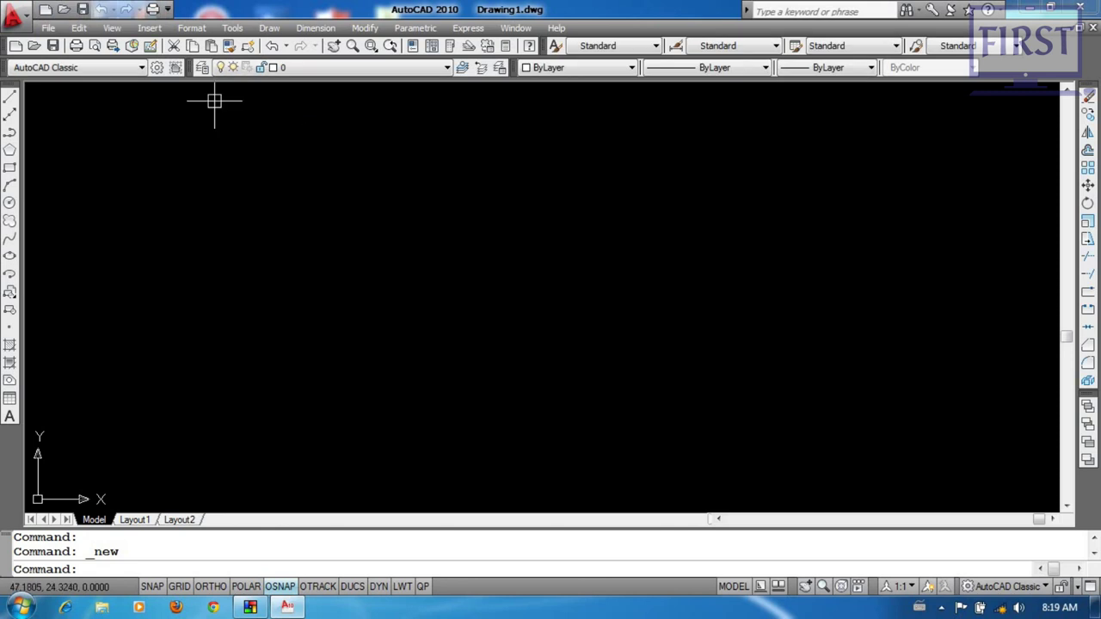
pyautogui.click(49, 29)
pyautogui.click(86, 36)
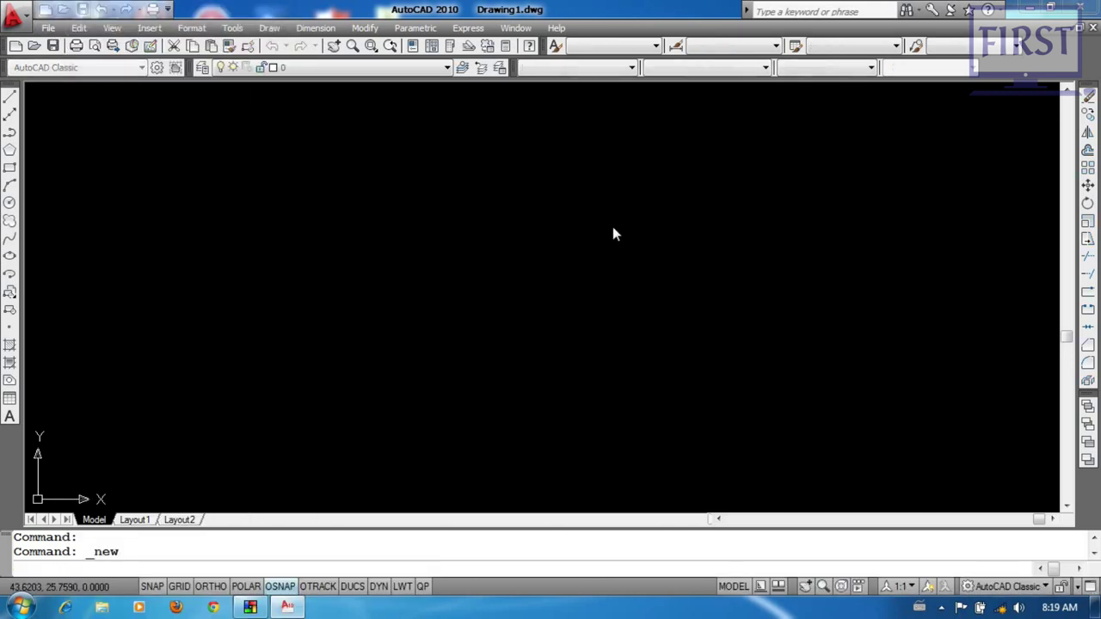
pyautogui.moveTo(342, 140)
pyautogui.mouseDown()
pyautogui.moveTo(244, 128)
pyautogui.moveTo(339, 126)
pyautogui.mouseUp()
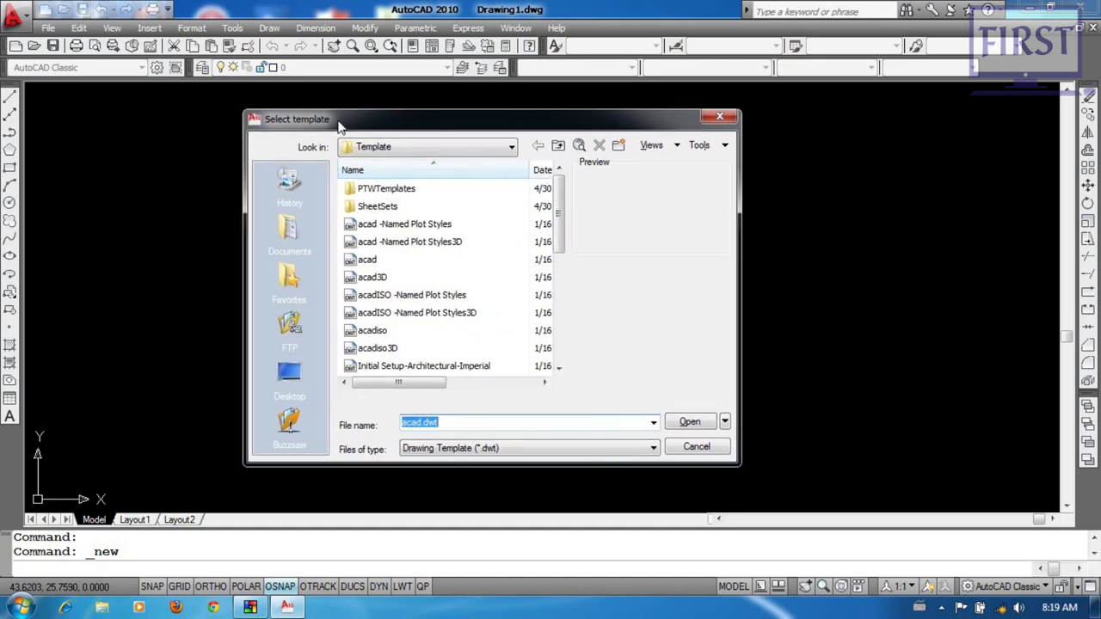
# Preview the Tutorial-mMfg, Tutorial-mArch and Tutorial-iMfg templates, settling on Tutorial-iMfg
pyautogui.moveTo(559, 222); pyautogui.dragTo(575, 345)
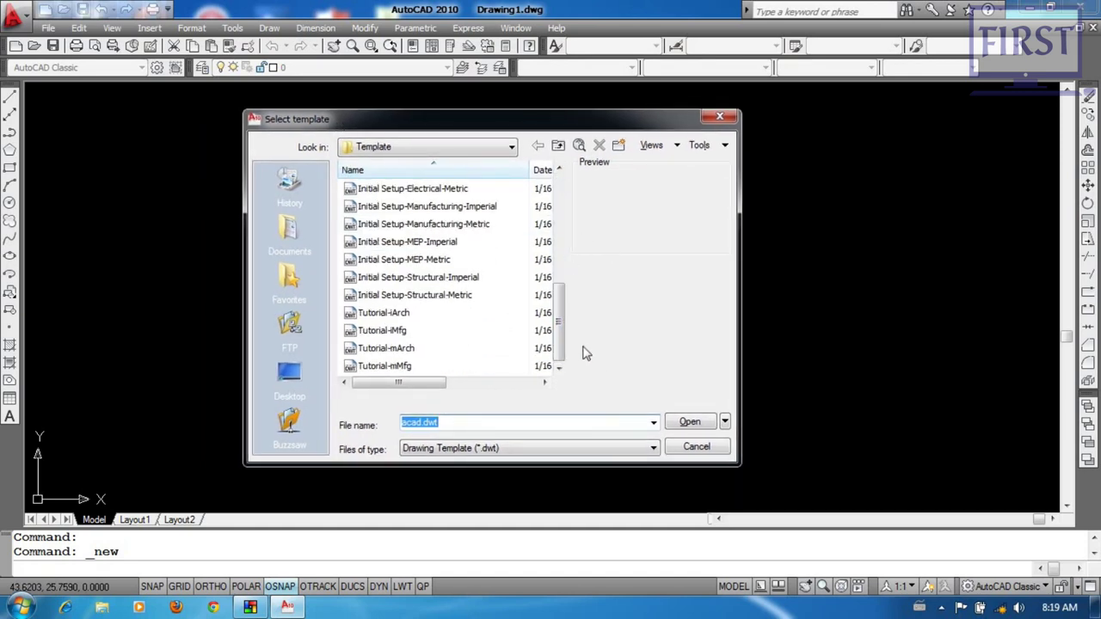
pyautogui.click(410, 365)
pyautogui.click(411, 348)
pyautogui.click(416, 337)
pyautogui.click(417, 348)
pyautogui.click(418, 366)
pyautogui.click(418, 348)
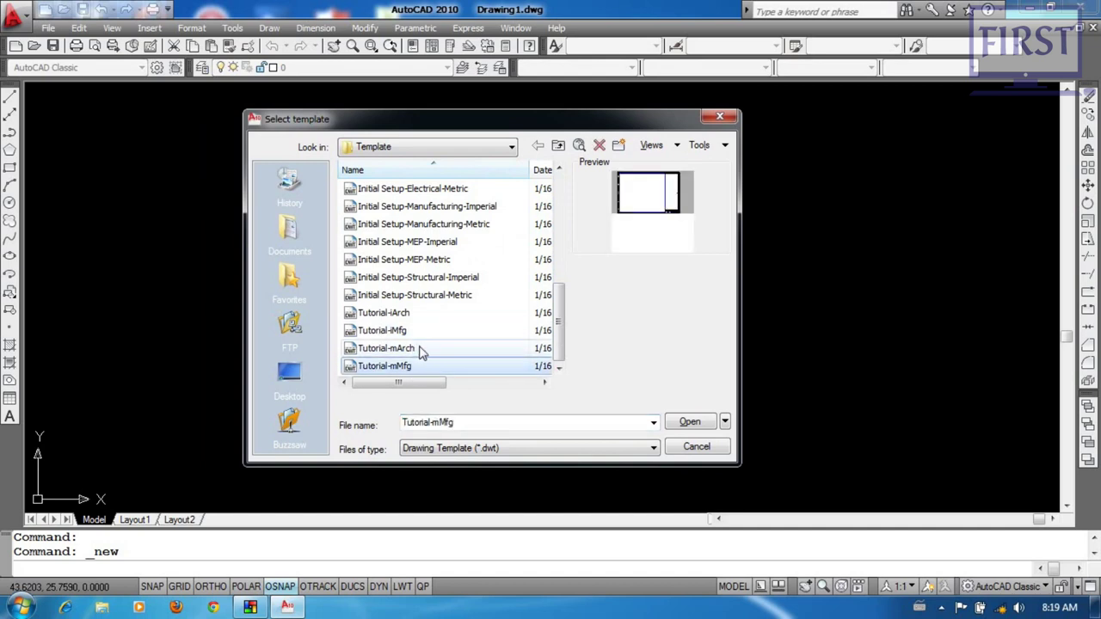
pyautogui.click(414, 334)
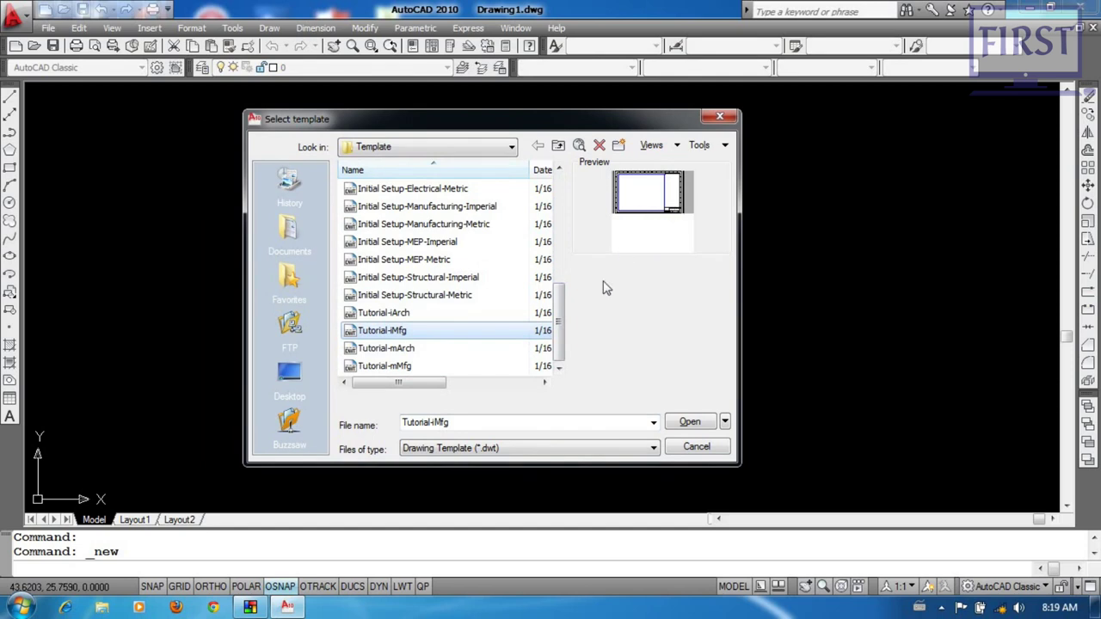
# Start a new drawing with Open with no Template - Imperial
pyautogui.moveTo(567, 330)
pyautogui.mouseDown()
pyautogui.moveTo(573, 204)
pyautogui.moveTo(564, 327)
pyautogui.moveTo(555, 221)
pyautogui.mouseUp()
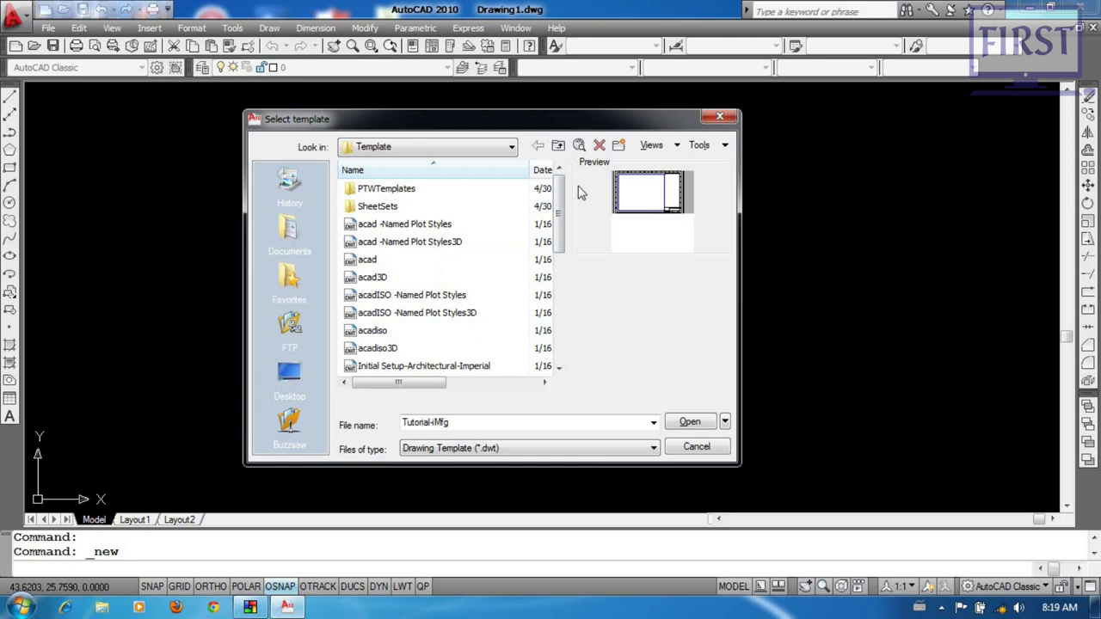
pyautogui.moveTo(594, 131); pyautogui.dragTo(552, 103)
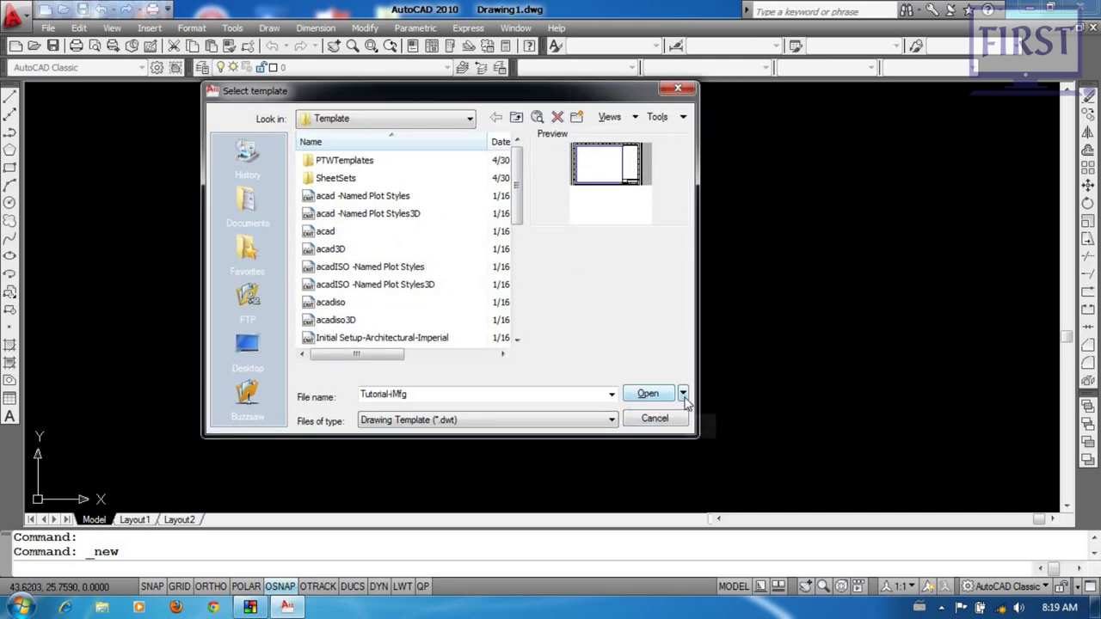
pyautogui.click(683, 396)
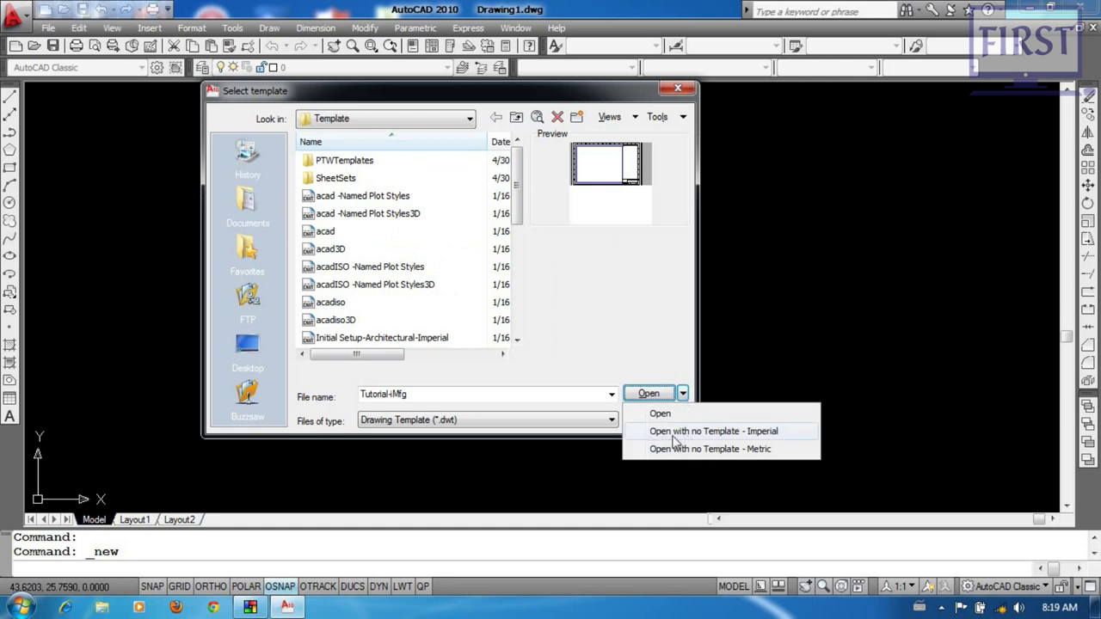
pyautogui.click(783, 438)
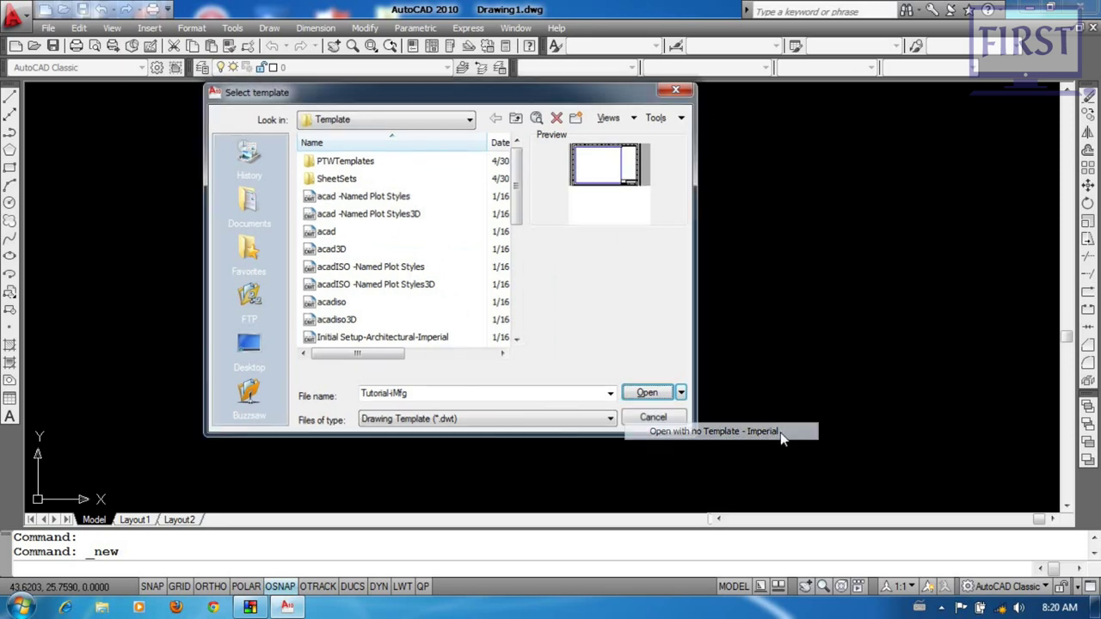
# Close Drawing3, cancel the template dialog and paste the clipboard into Drawing1
pyautogui.click(1093, 28)
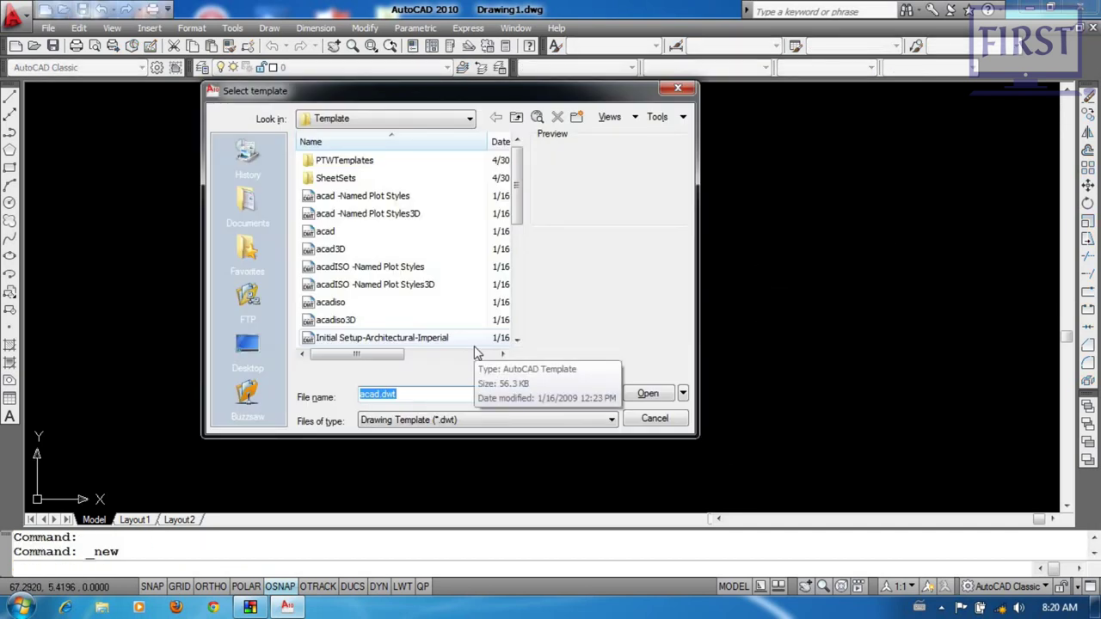
pyautogui.click(654, 418)
pyautogui.hotkey('ctrl', 'v')
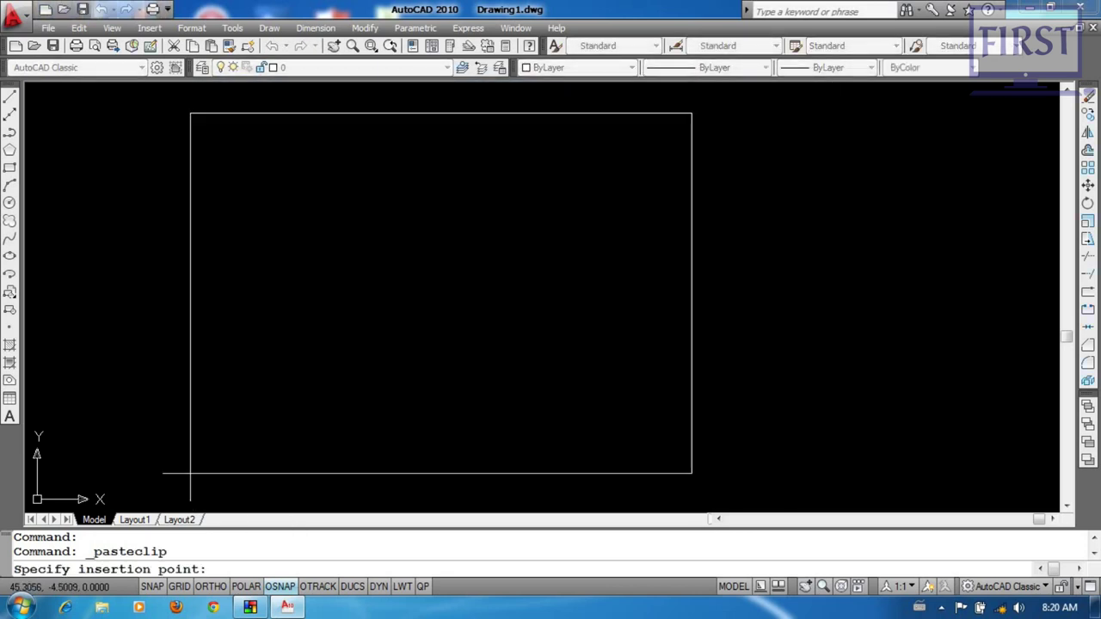
# Place the pasted picture, keep STARTUP at 0 and test Ctrl+N's template prompt
pyautogui.click(91, 459)
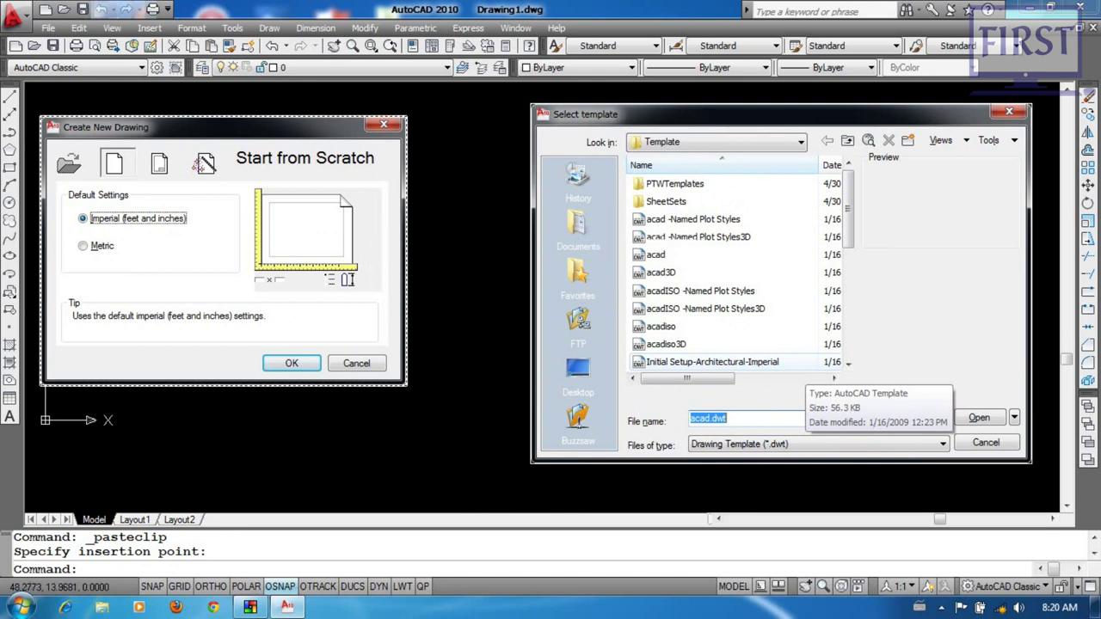
pyautogui.moveTo(484, 334)
pyautogui.mouseDown(button='middle')
pyautogui.moveTo(509, 340)
pyautogui.moveTo(489, 324)
pyautogui.mouseUp(button='middle')
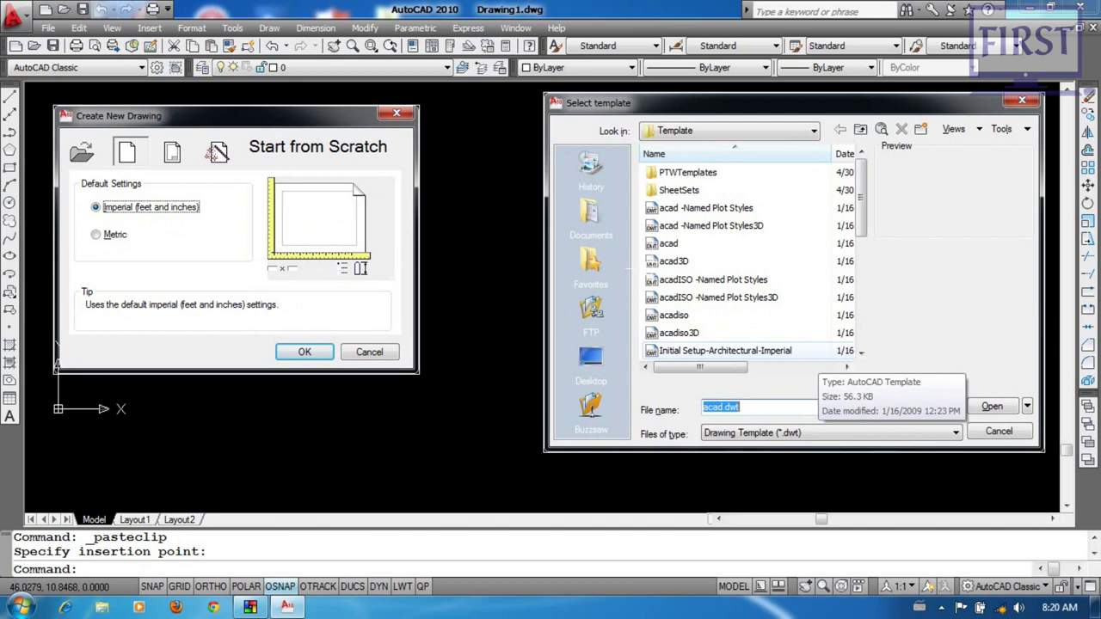
pyautogui.write('startup')
pyautogui.press('Return')
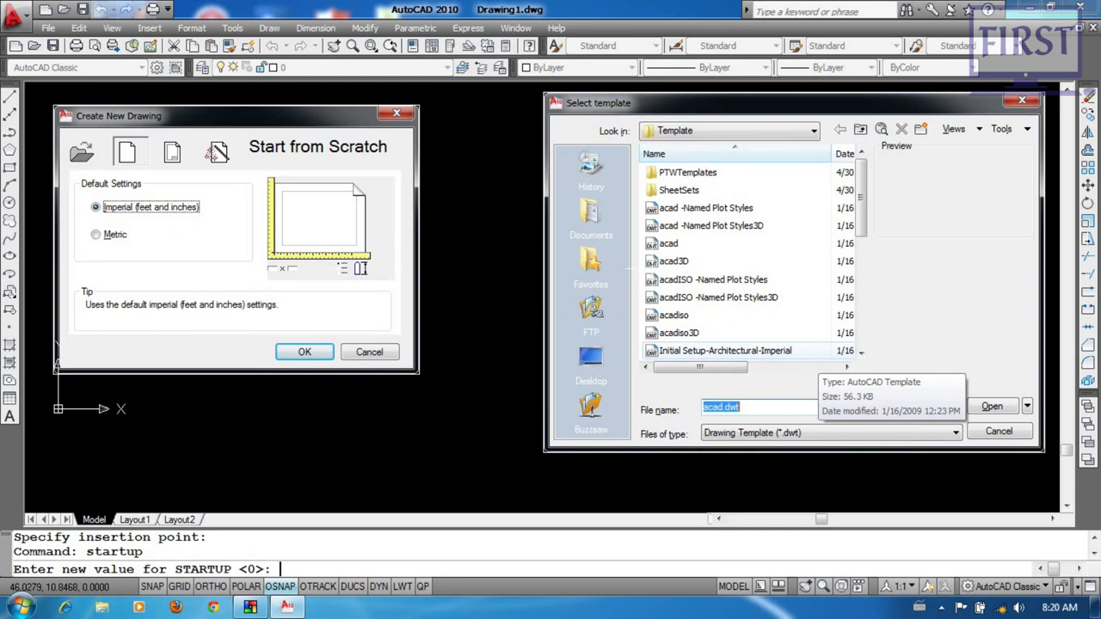
pyautogui.press('Return')
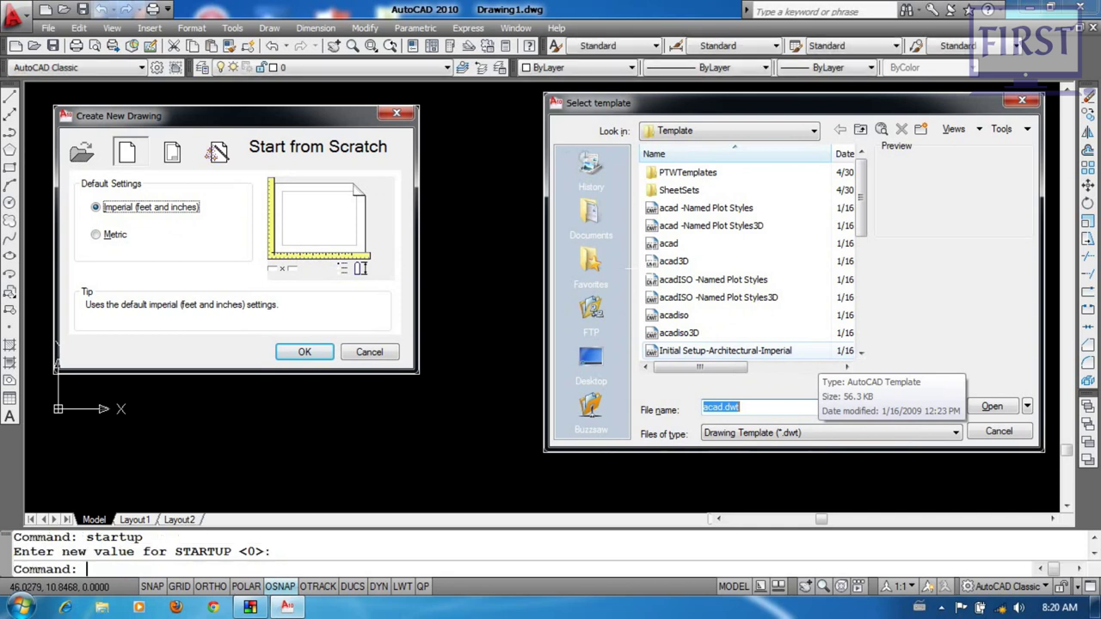
pyautogui.hotkey('ctrl', 'n')
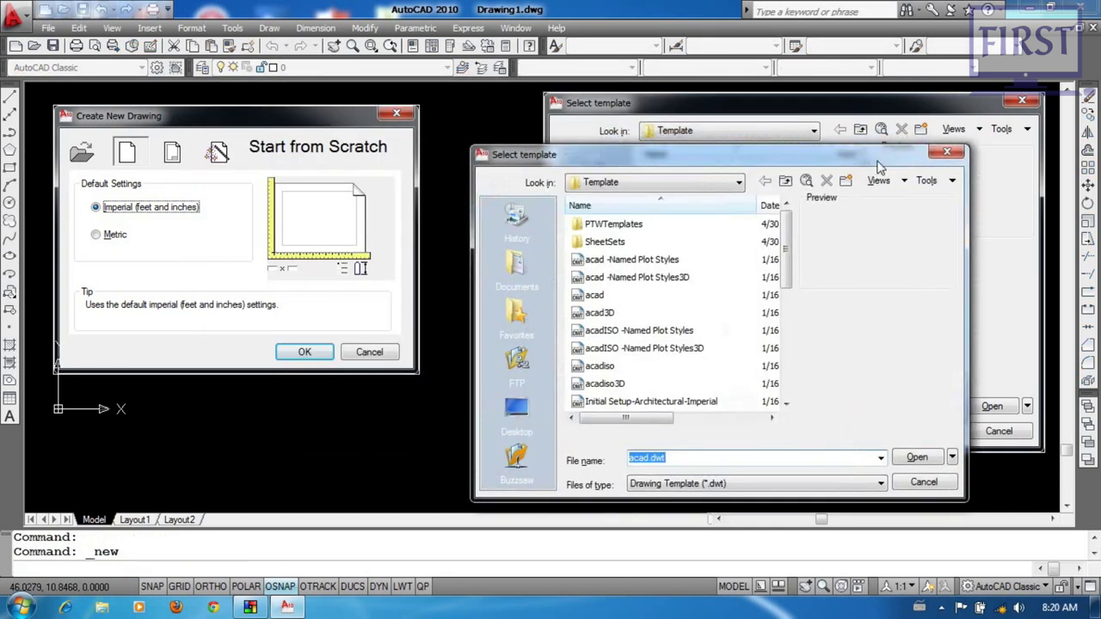
pyautogui.moveTo(879, 168); pyautogui.dragTo(890, 120)
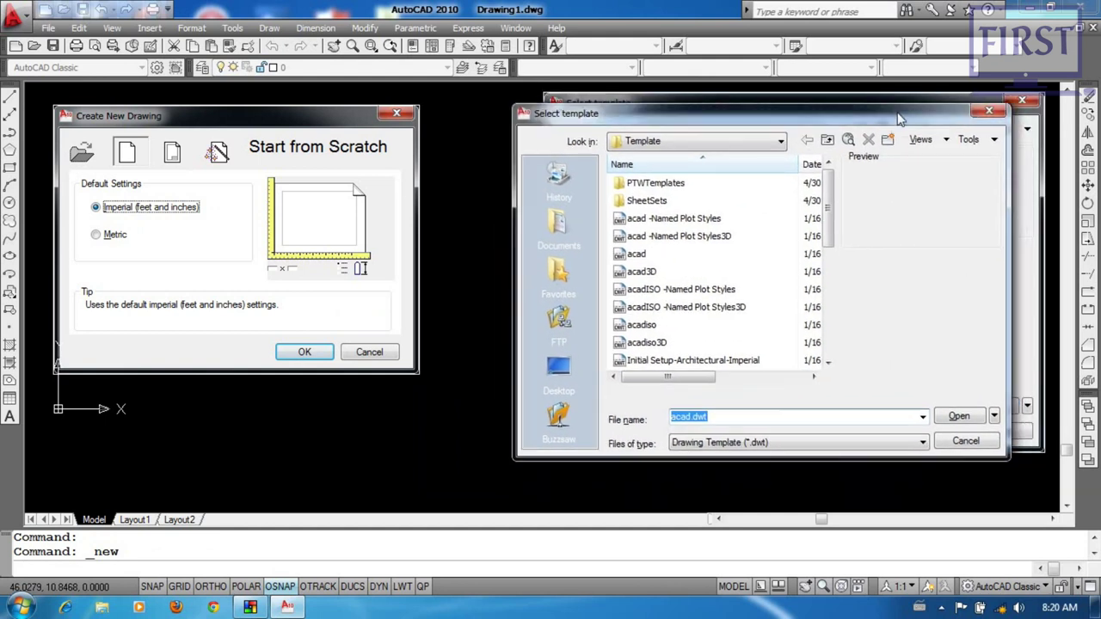
pyautogui.moveTo(891, 121); pyautogui.dragTo(925, 113)
# Set STARTUP to 1 and check the startup window that Ctrl+N now shows
pyautogui.write('startup')
pyautogui.press('Return')
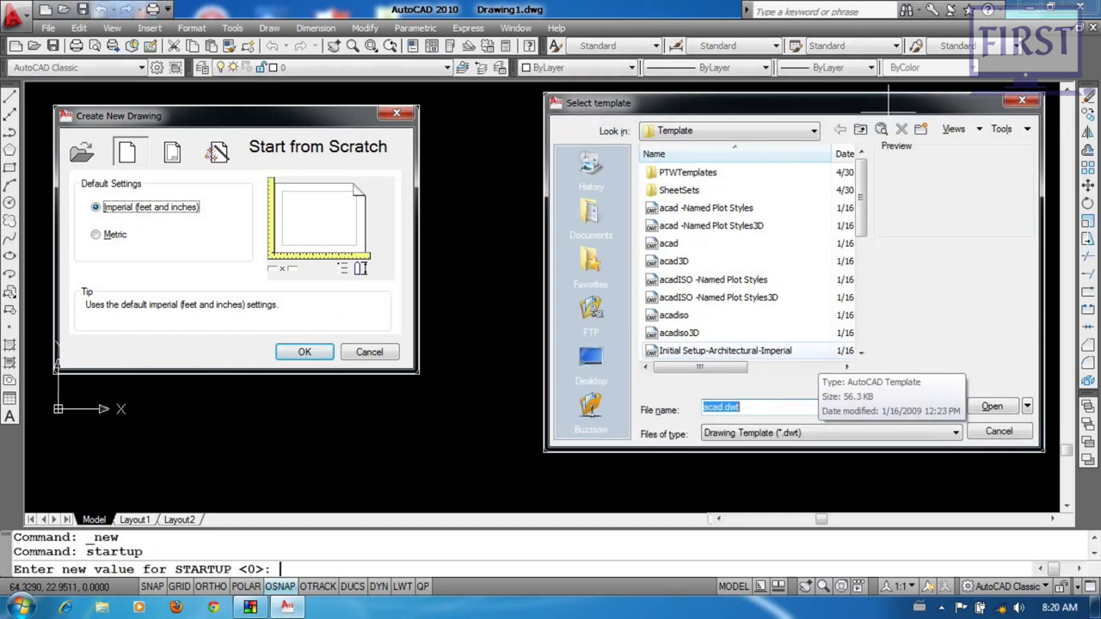
pyautogui.write('1')
pyautogui.press('Return')
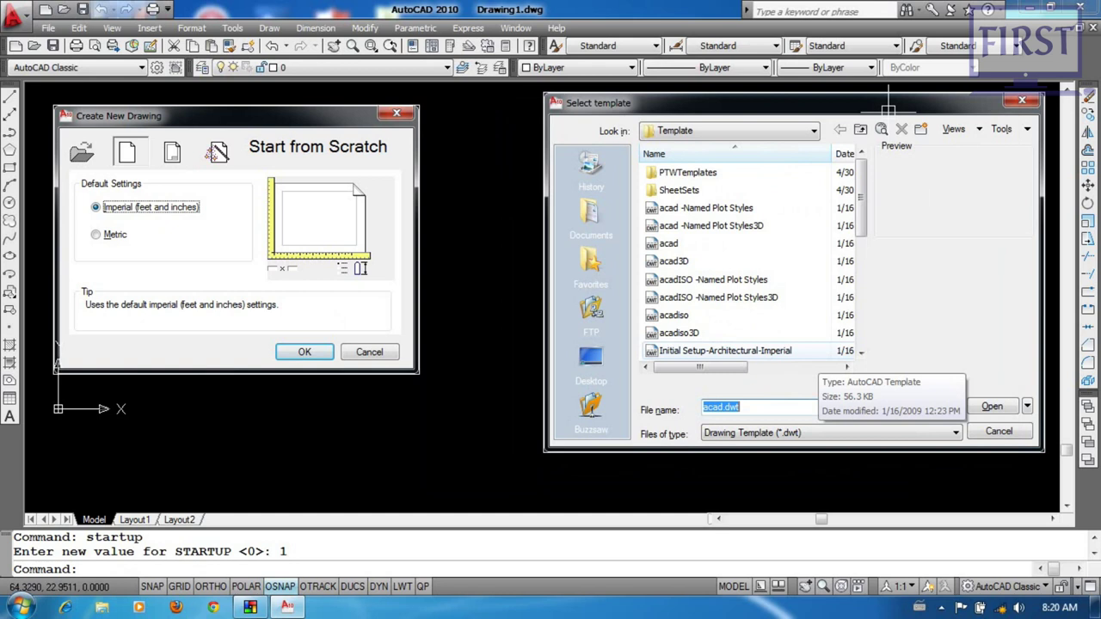
pyautogui.hotkey('ctrl', 'n')
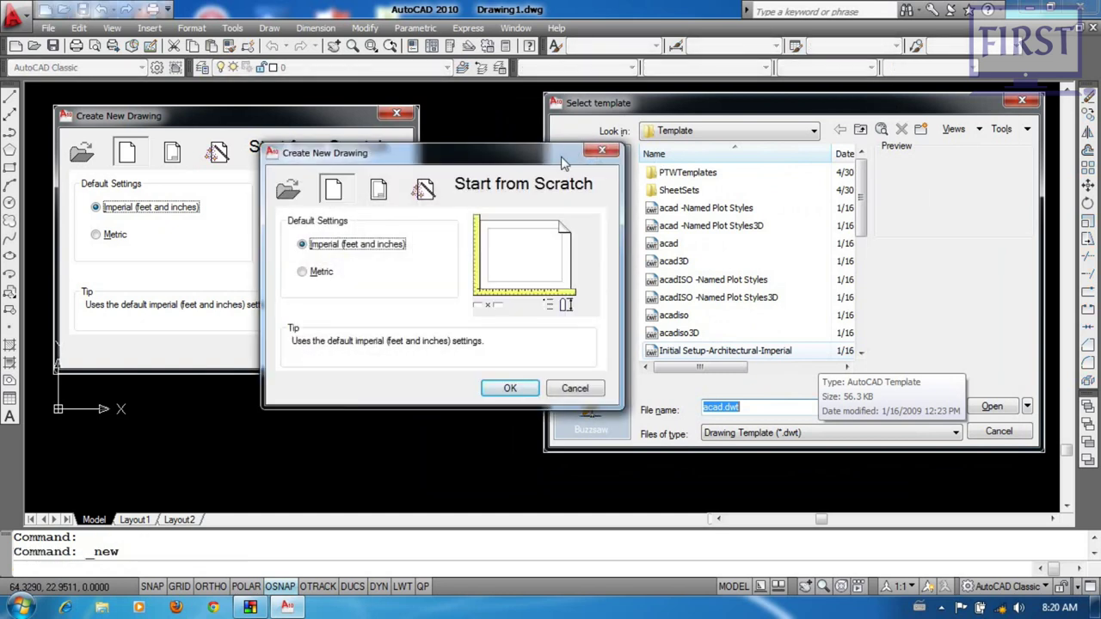
pyautogui.moveTo(563, 162); pyautogui.dragTo(359, 126)
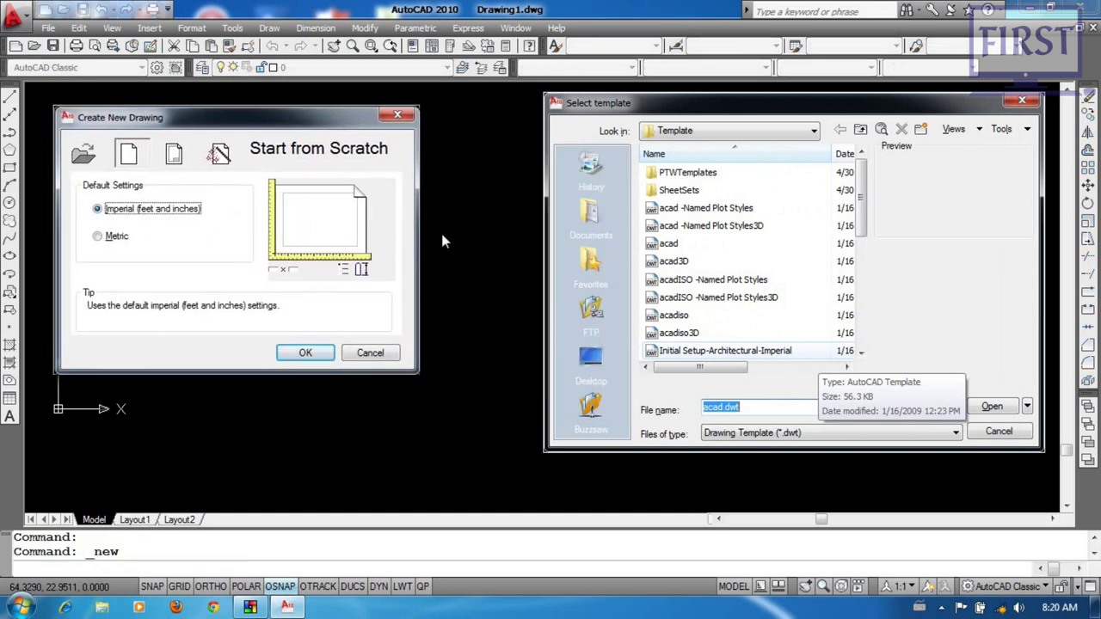
pyautogui.click(370, 353)
pyautogui.moveTo(467, 275); pyautogui.dragTo(448, 314)
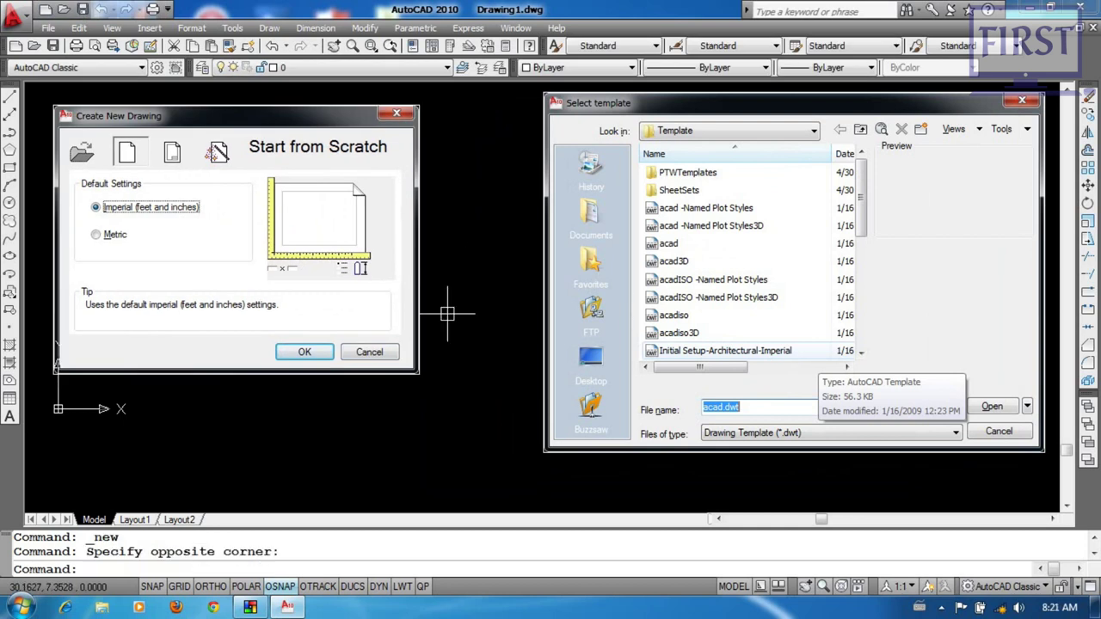
# Set STARTUP back to 0 and retry Ctrl+N
pyautogui.write('startup')
pyautogui.press('Return')
pyautogui.write('0')
pyautogui.press('Return')
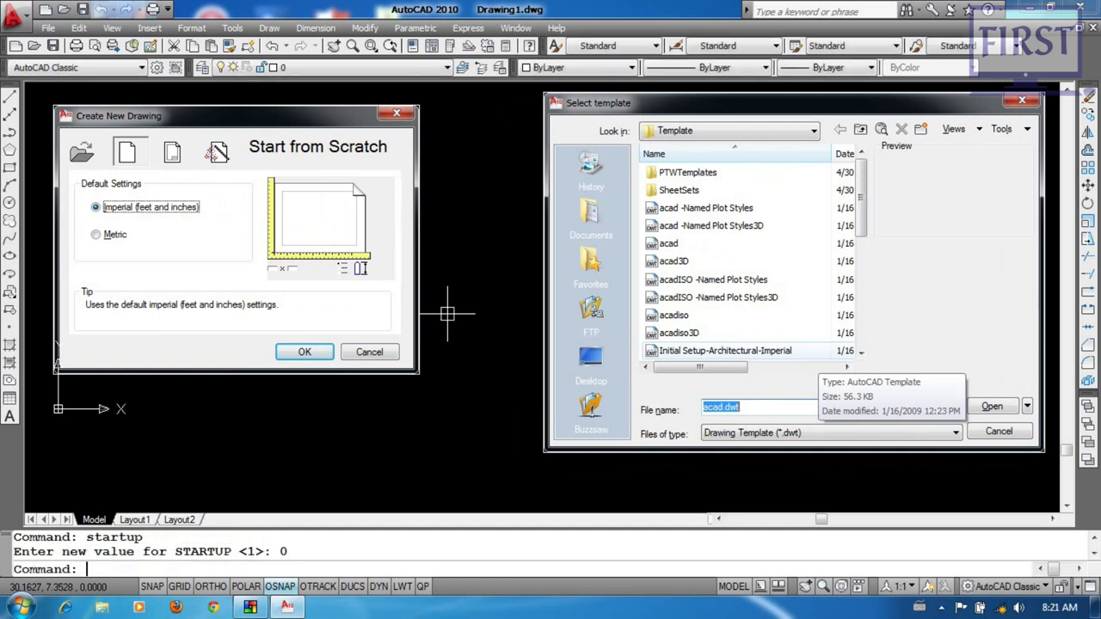
pyautogui.hotkey('ctrl', 'n')
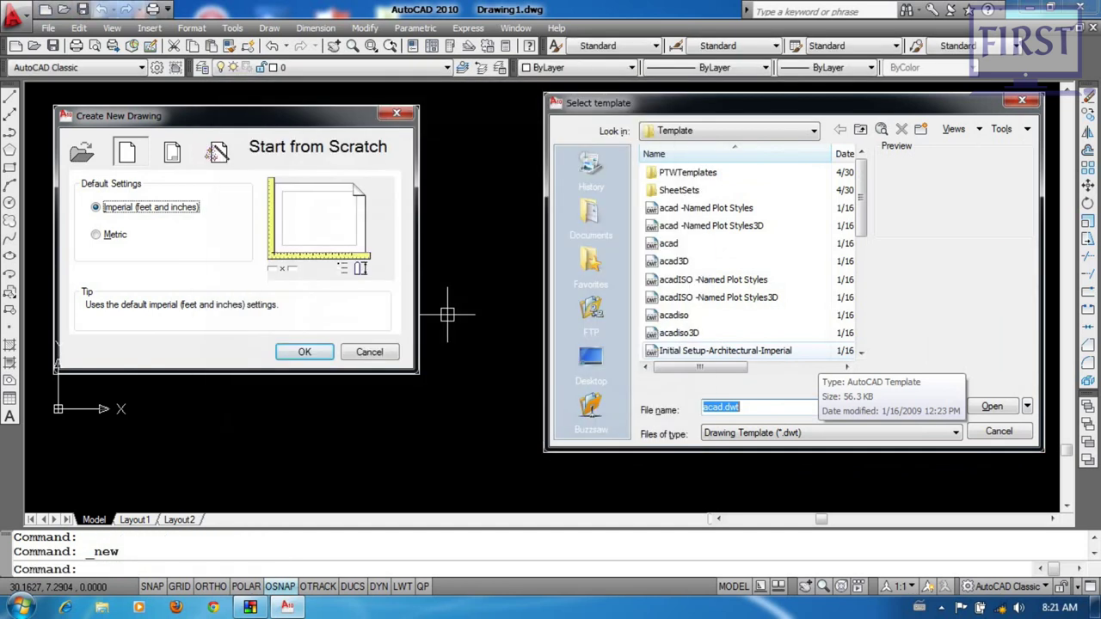
# Set STARTUP to 1 again and confirm Ctrl+N brings up the startup window
pyautogui.write('STARTUP')
pyautogui.press('Return')
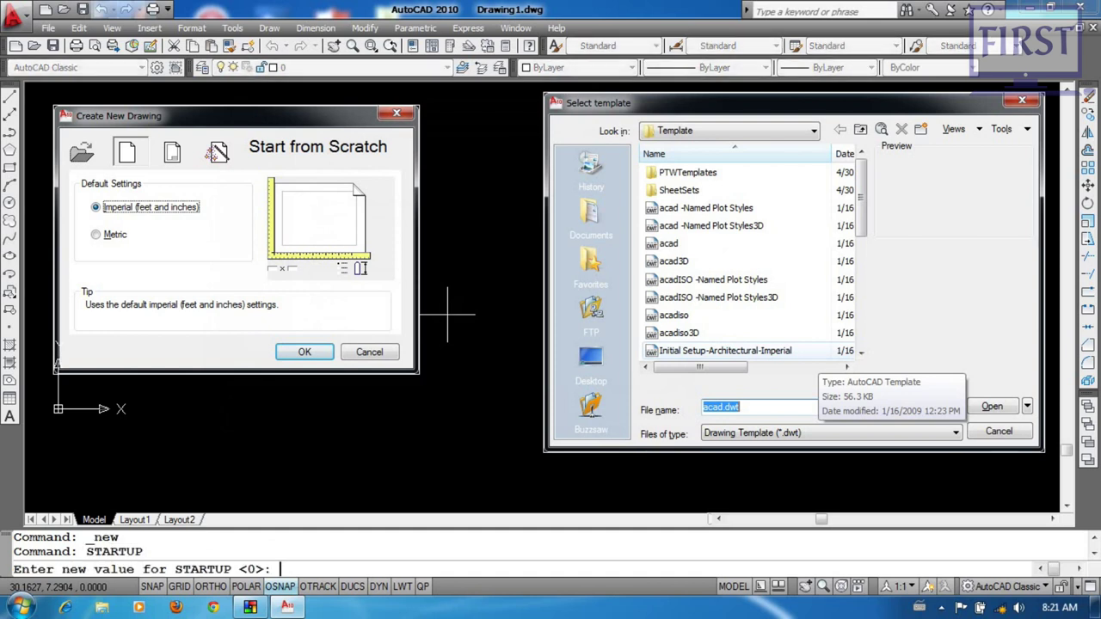
pyautogui.write('1')
pyautogui.press('Return')
pyautogui.hotkey('ctrl', 'n')
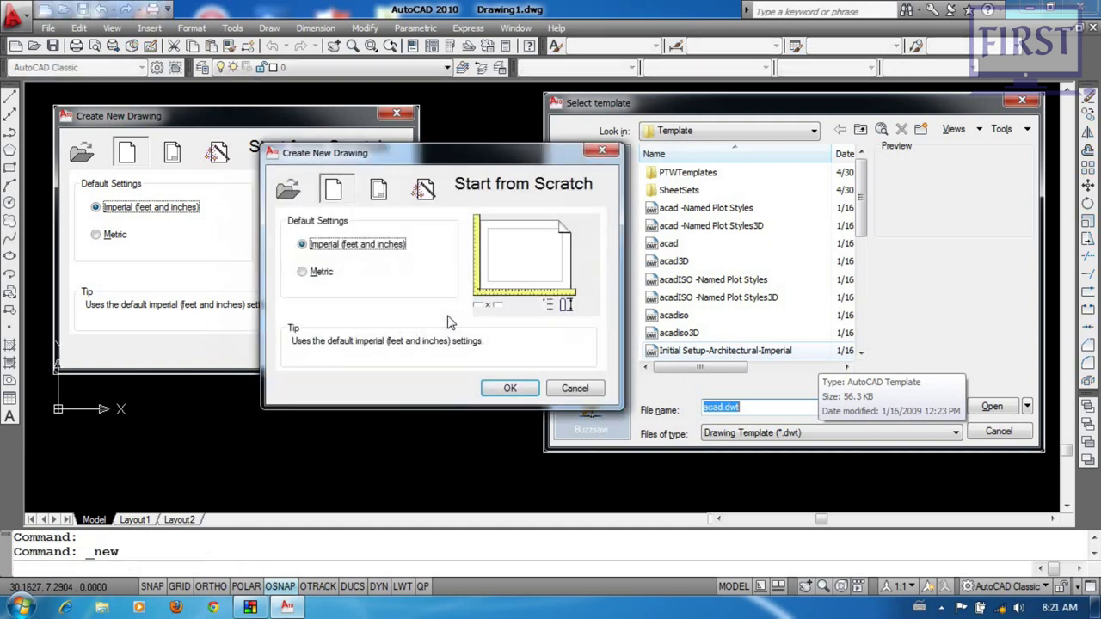
pyautogui.press('Escape')
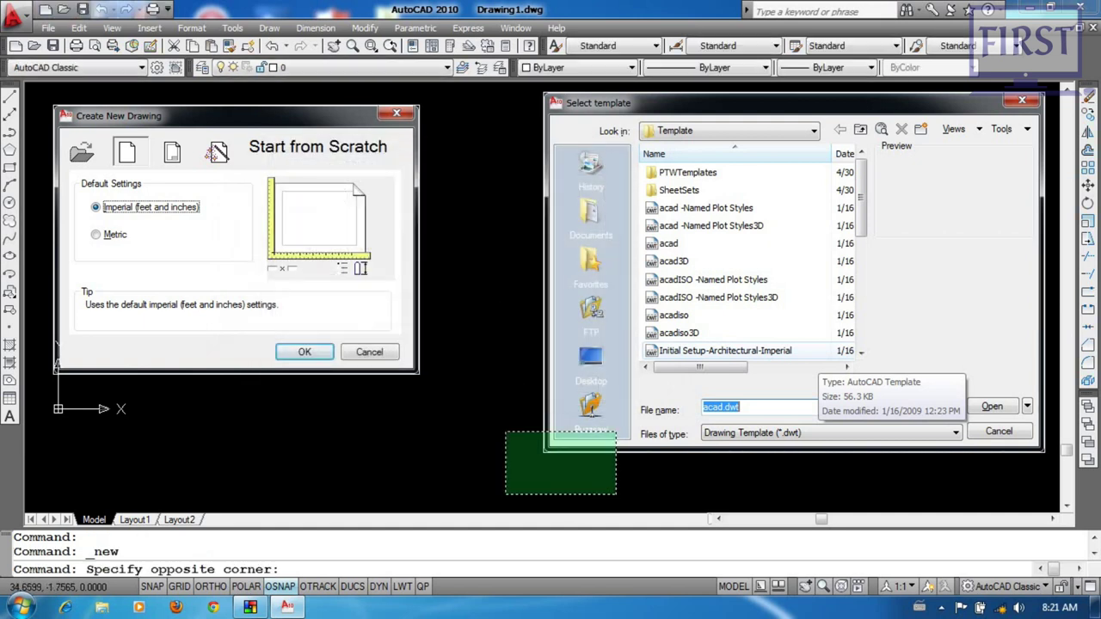
# Window-select the two pasted dialog pictures and delete them
pyautogui.click(619, 494)
pyautogui.click(361, 320)
pyautogui.press('Delete')
pyautogui.moveTo(516, 244); pyautogui.dragTo(390, 348)
pyautogui.moveTo(556, 246); pyautogui.dragTo(408, 341)
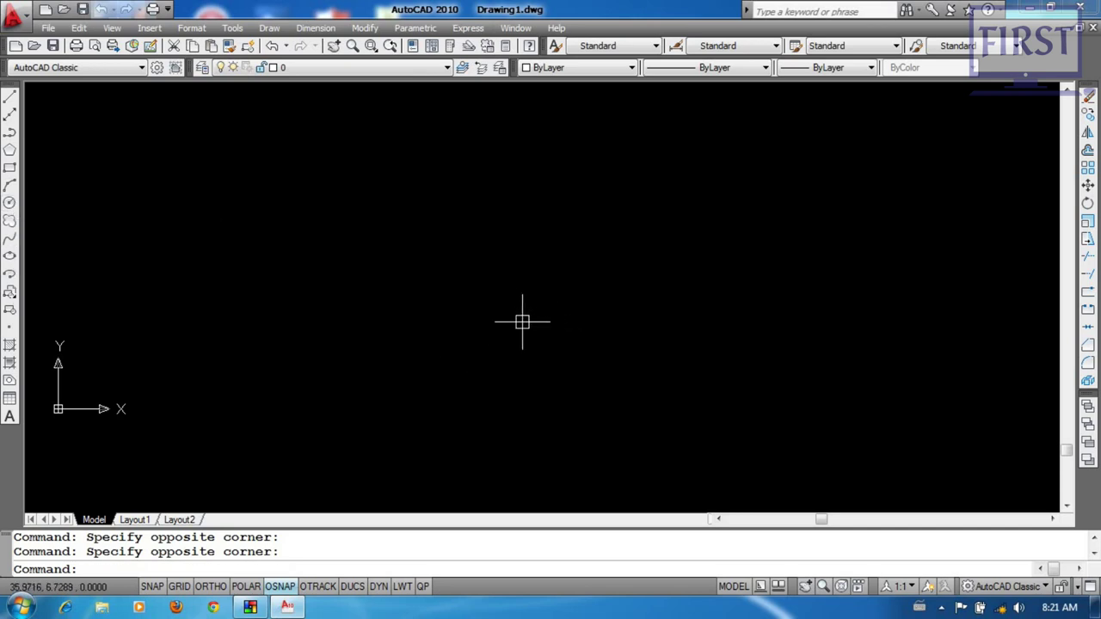
# Draw one circle centred near the middle of the black canvas
pyautogui.click(9, 204)
pyautogui.click(503, 277)
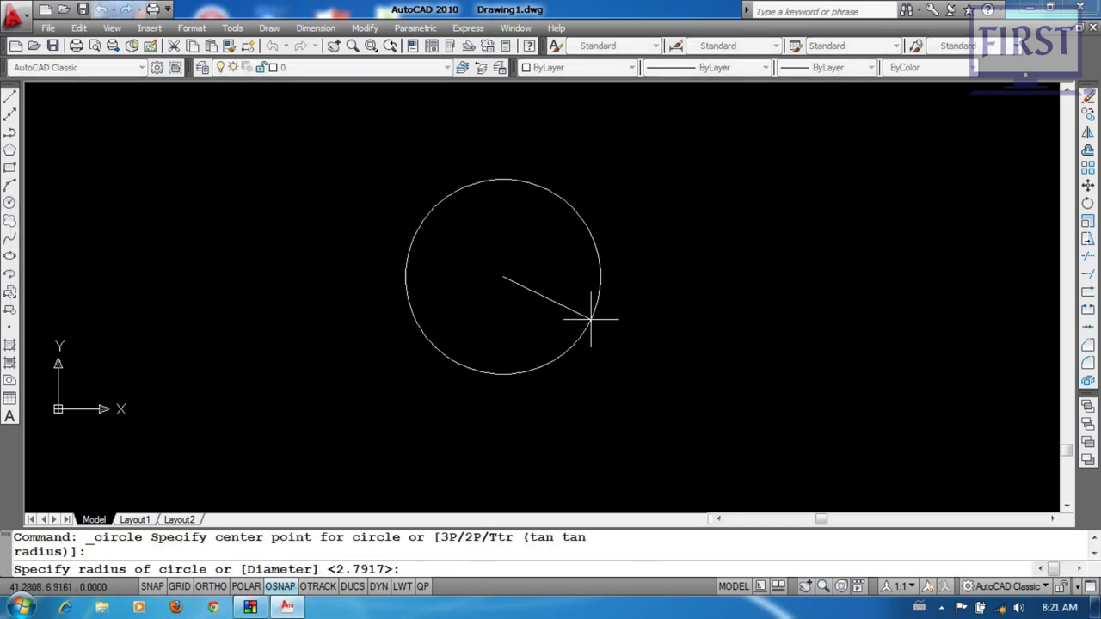
pyautogui.click(591, 296)
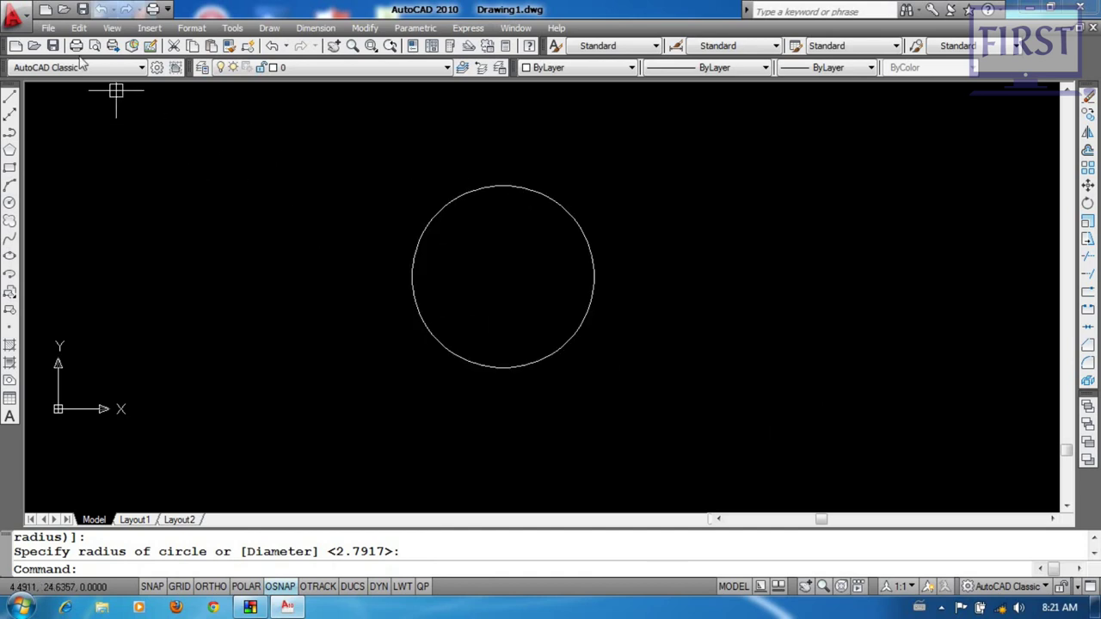
pyautogui.click(50, 29)
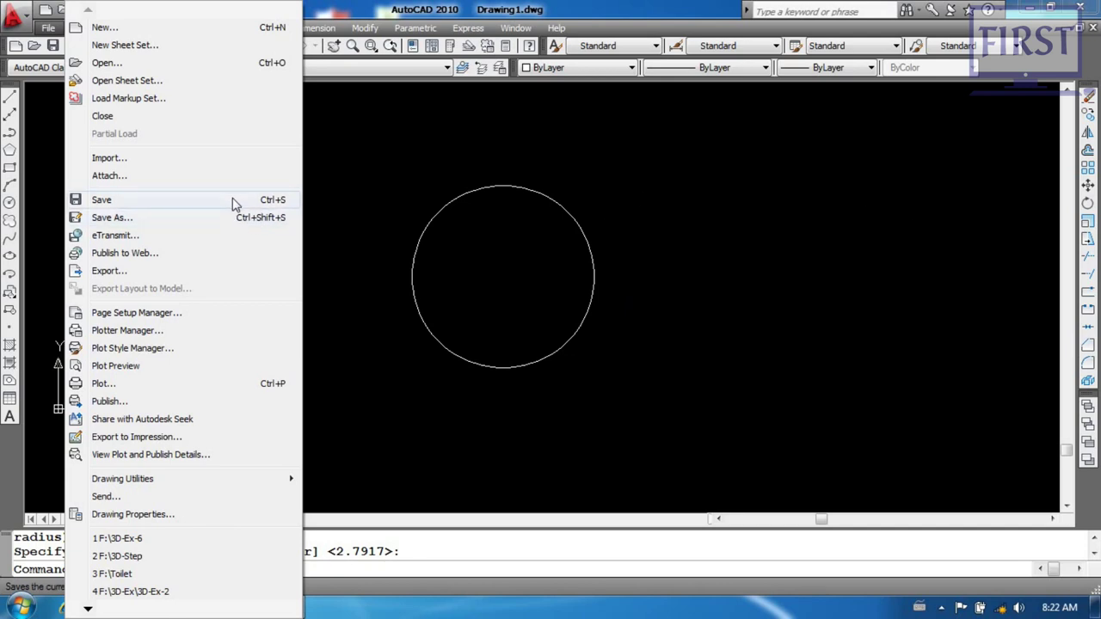
# Start Save As and keep My Documents as the save location
pyautogui.click(234, 203)
pyautogui.moveTo(361, 129); pyautogui.dragTo(275, 117)
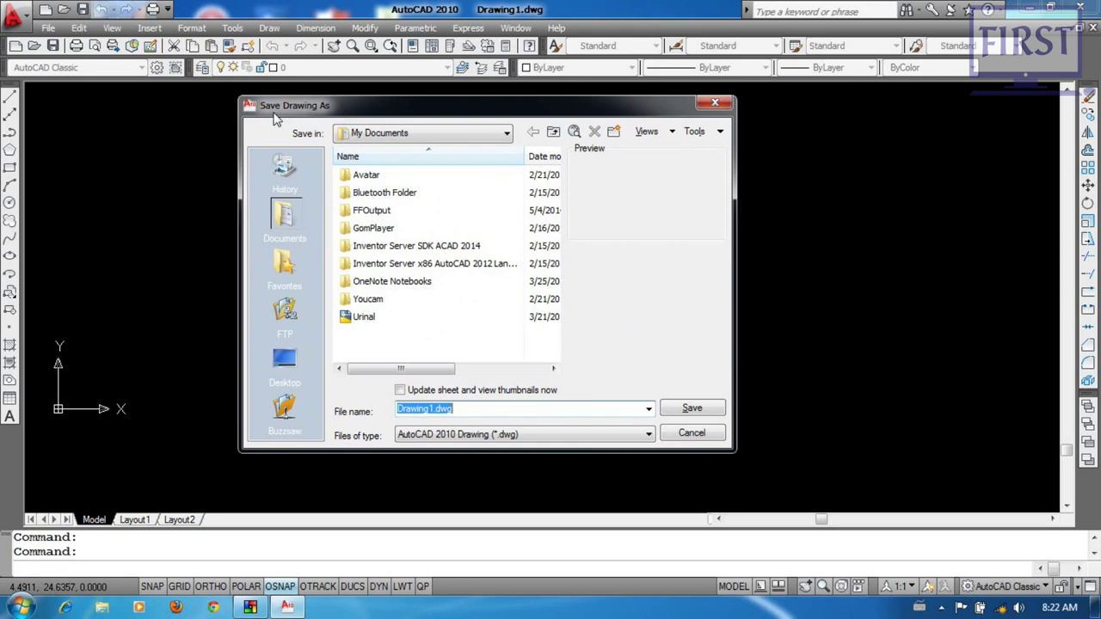
pyautogui.moveTo(349, 116); pyautogui.dragTo(303, 113)
pyautogui.click(368, 133)
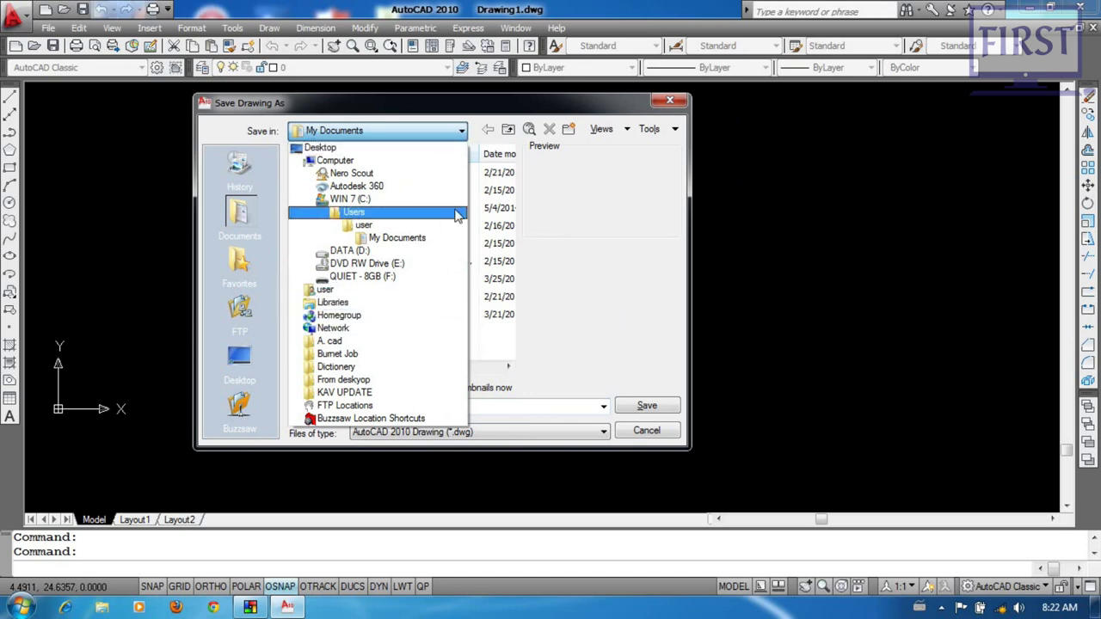
pyautogui.click(244, 217)
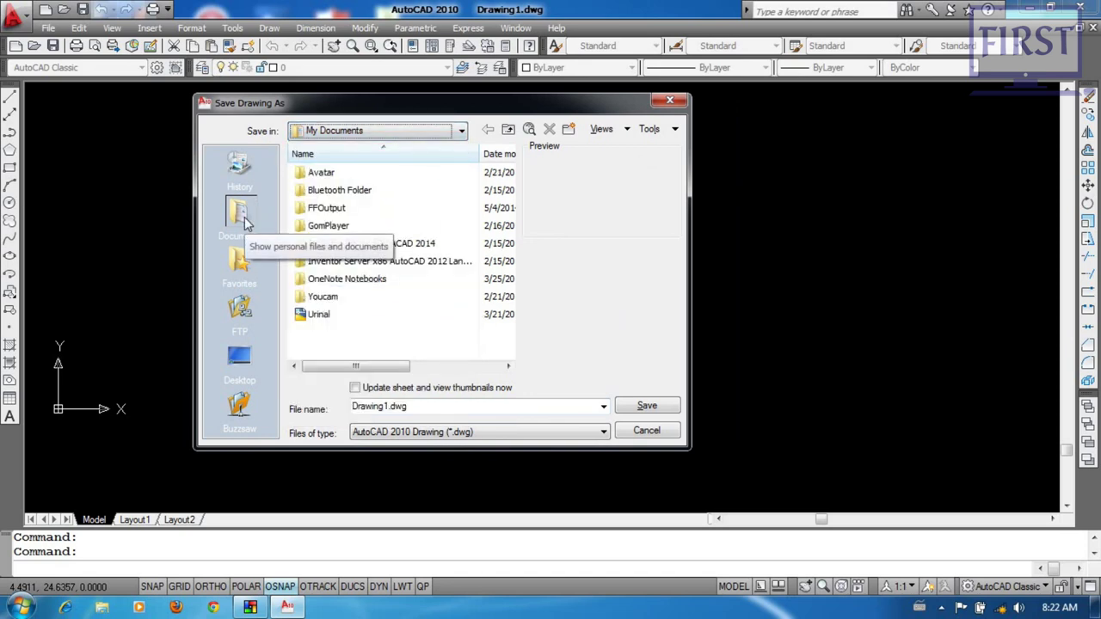
# Name the file 'sample' and leave the type as AutoCAD 2010 Drawing (*.dwg)
pyautogui.click(430, 407)
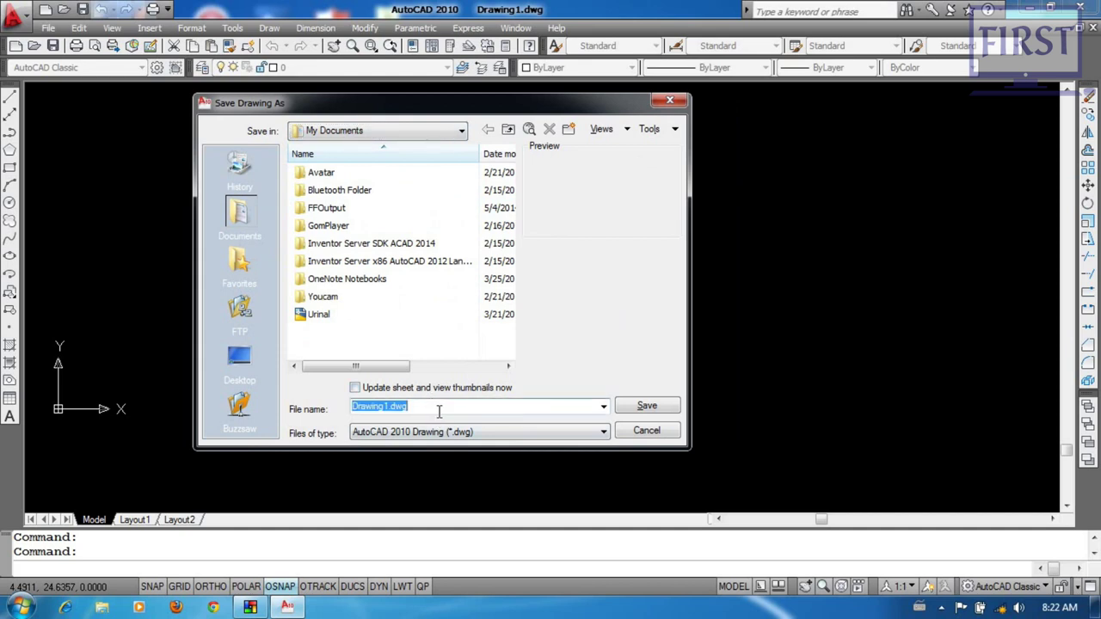
pyautogui.write('samp')
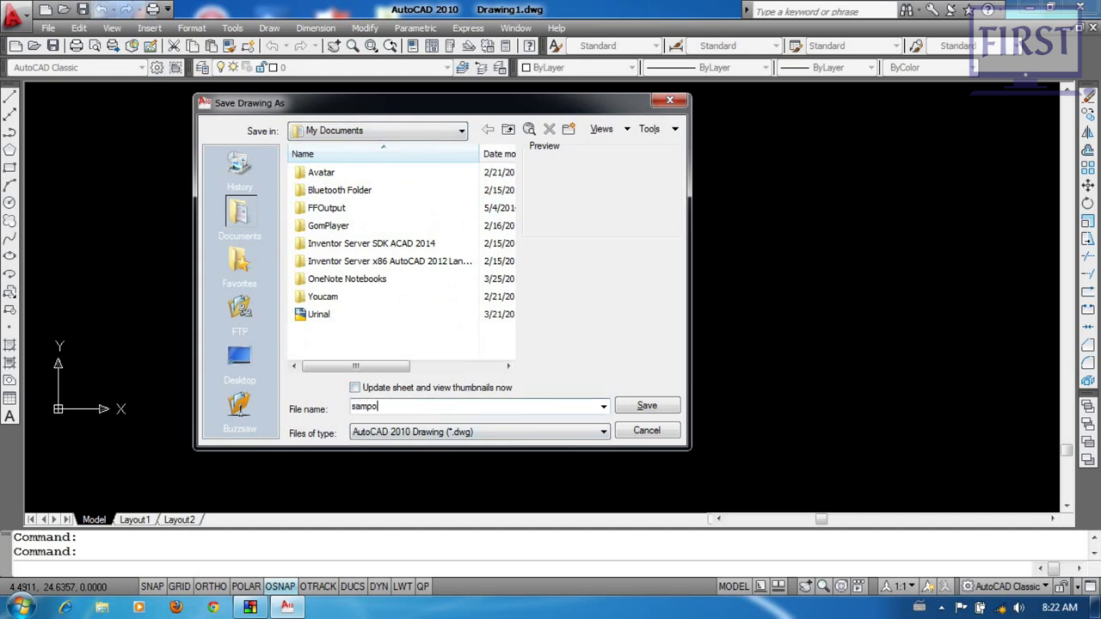
pyautogui.write('le')
pyautogui.click(383, 435)
pyautogui.click(383, 435)
pyautogui.doubleClick(404, 412)
pyautogui.click(384, 436)
pyautogui.click(383, 436)
pyautogui.click(386, 437)
pyautogui.click(386, 437)
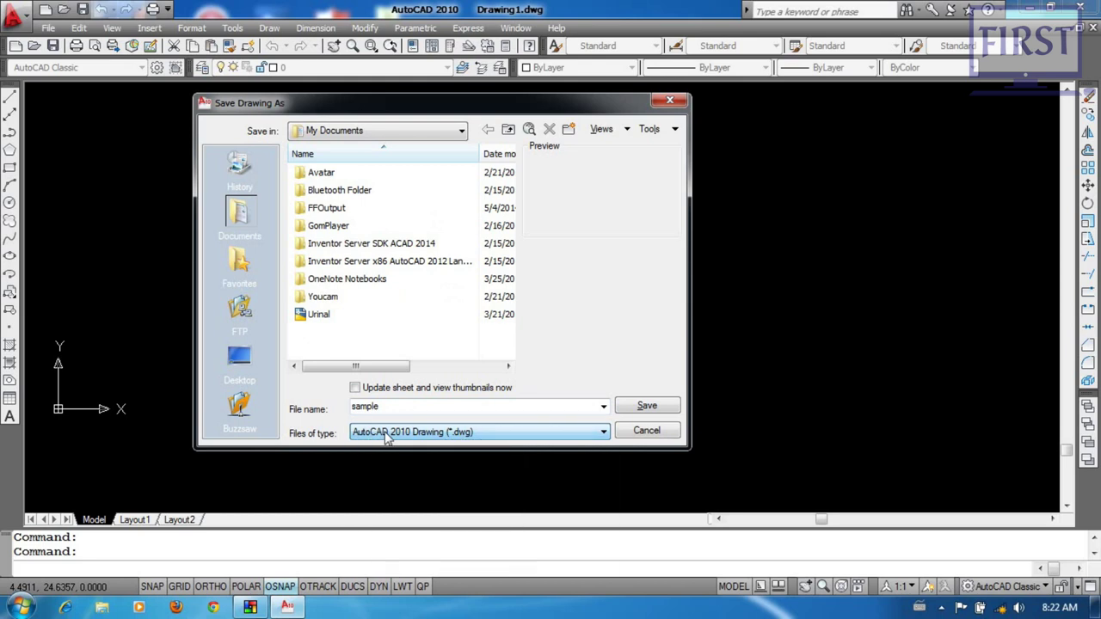
pyautogui.click(386, 437)
pyautogui.click(387, 437)
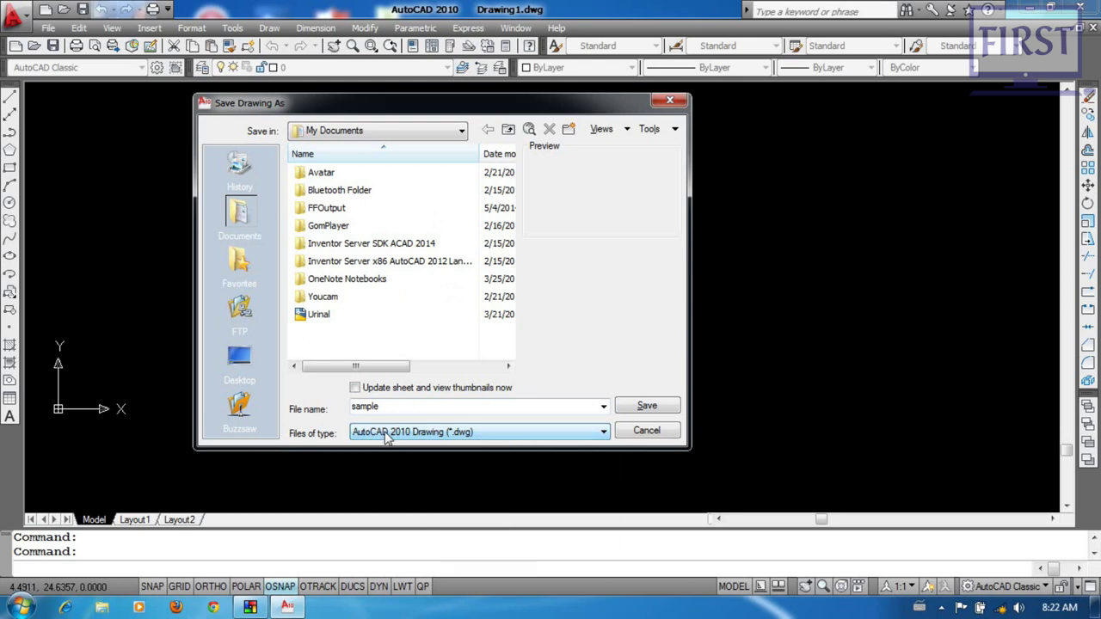
pyautogui.moveTo(490, 110); pyautogui.dragTo(472, 110)
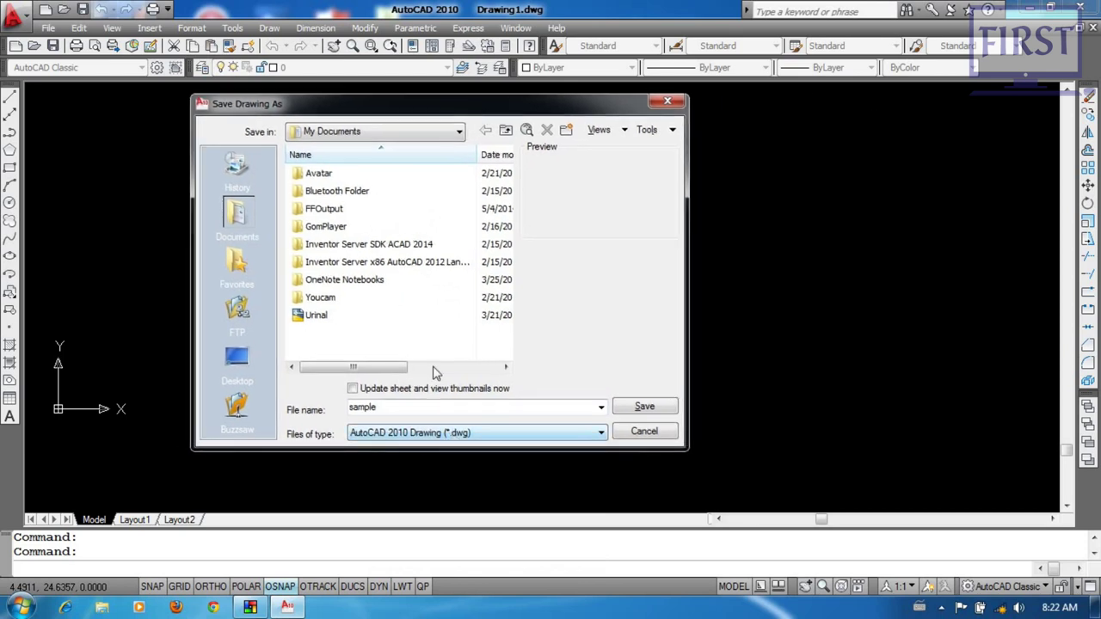
# Confirm the AutoCAD 2010 Drawing (*.dwg) format and save as sample.dwg in My Documents
pyautogui.moveTo(512, 108)
pyautogui.mouseDown()
pyautogui.moveTo(548, 115)
pyautogui.moveTo(507, 112)
pyautogui.mouseUp()
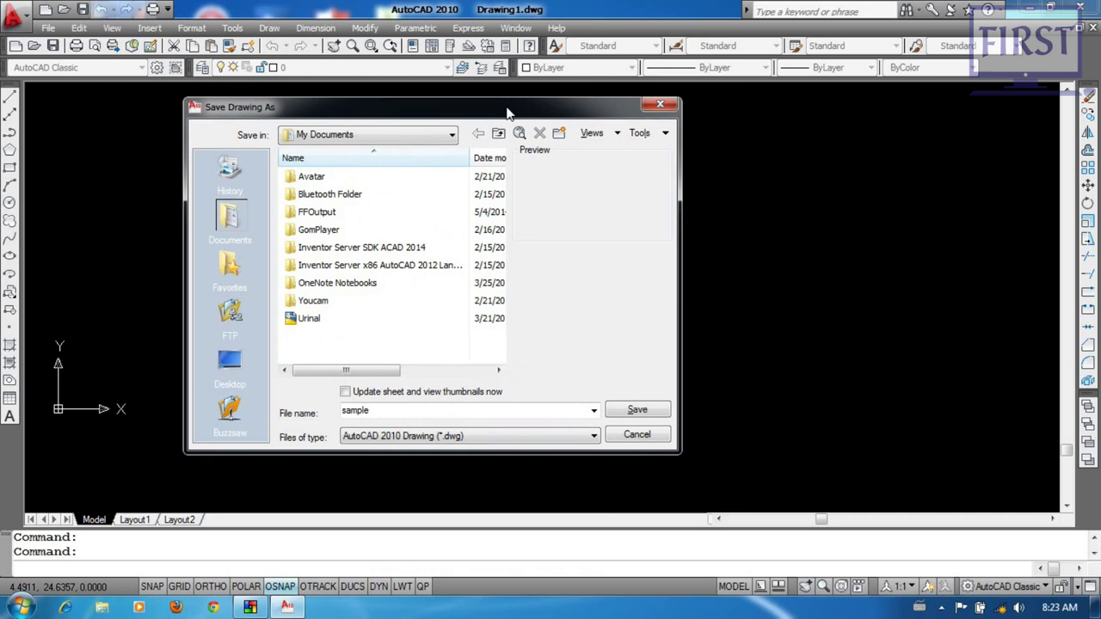
pyautogui.moveTo(507, 112)
pyautogui.mouseDown()
pyautogui.moveTo(523, 110)
pyautogui.moveTo(497, 110)
pyautogui.mouseUp()
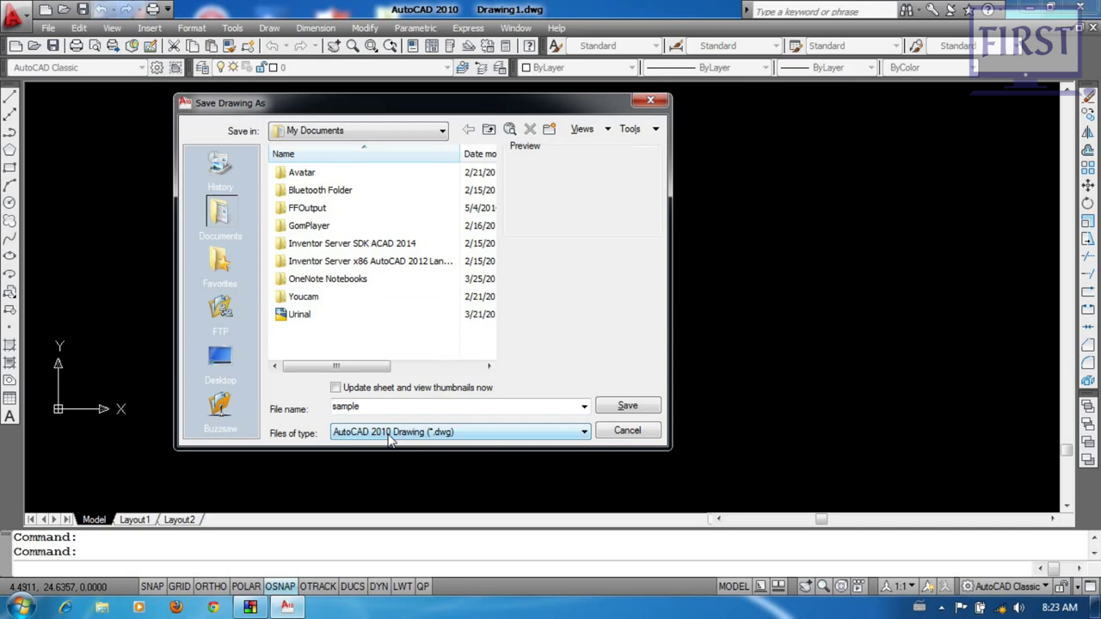
pyautogui.click(391, 434)
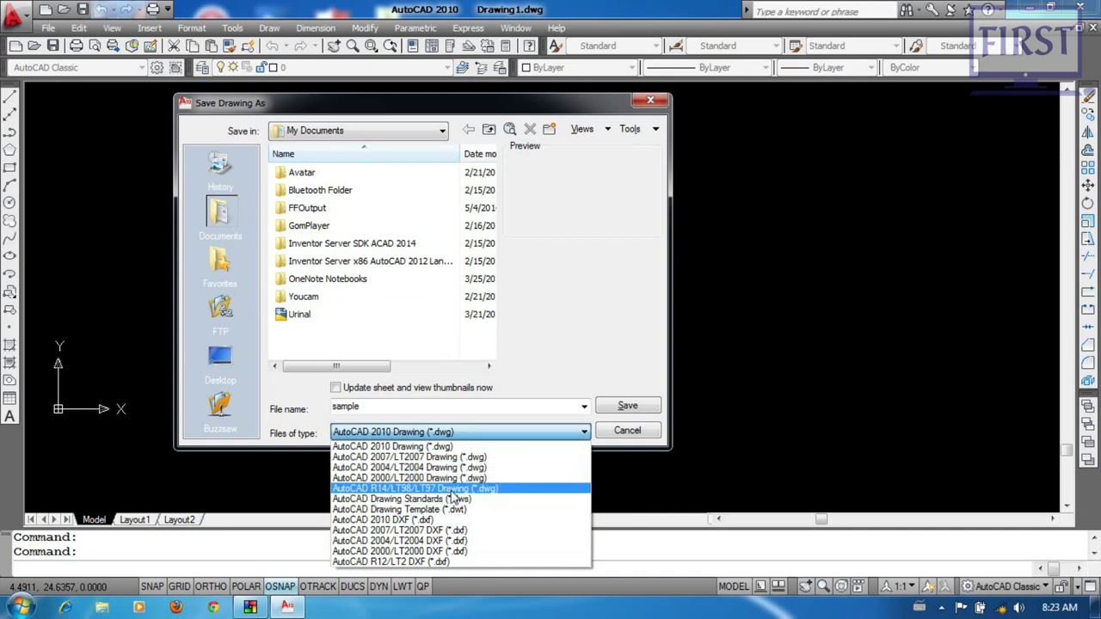
pyautogui.click(411, 447)
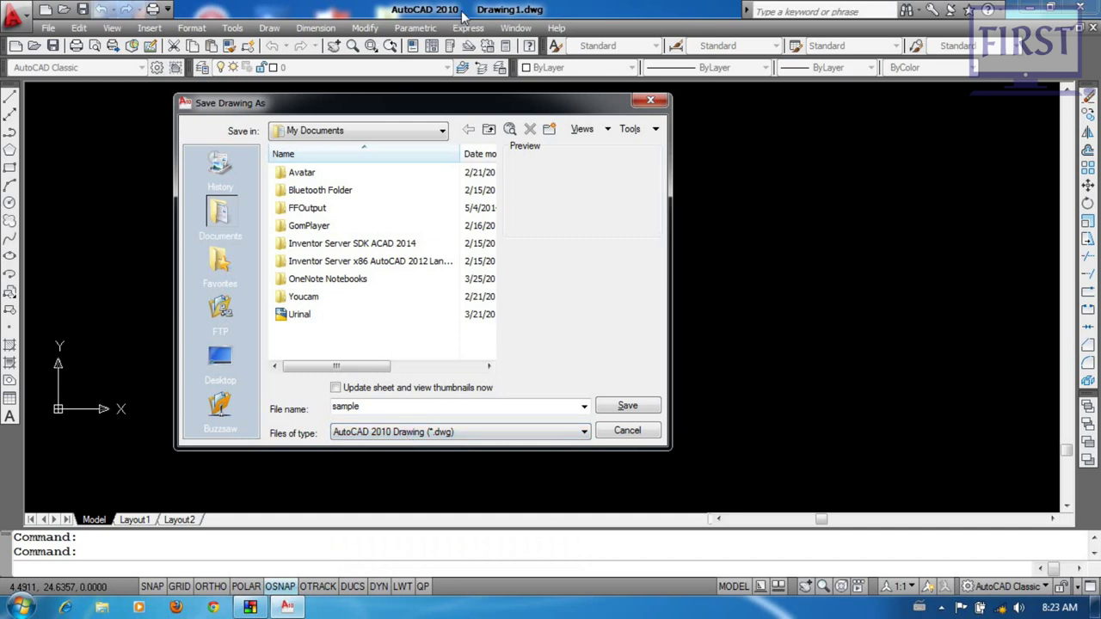
pyautogui.click(460, 433)
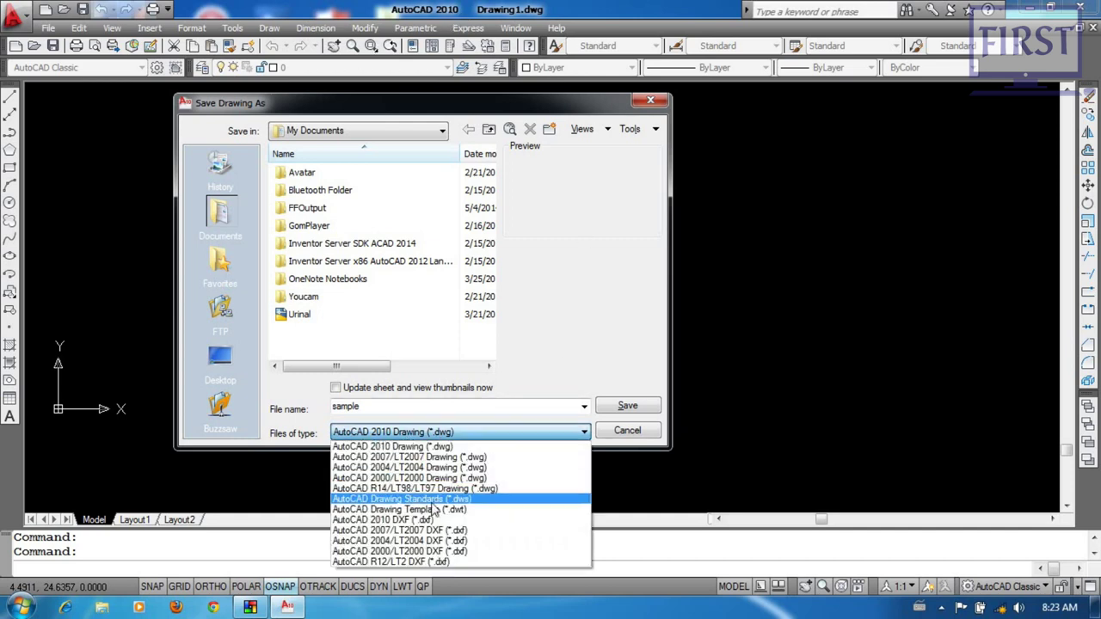
pyautogui.click(508, 446)
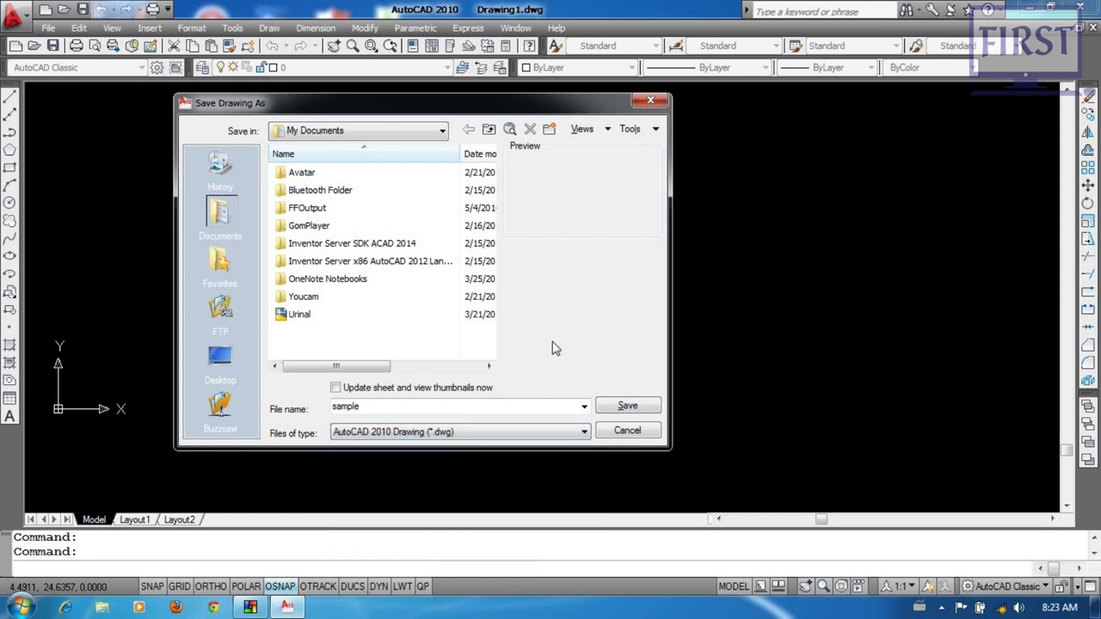
pyautogui.click(468, 435)
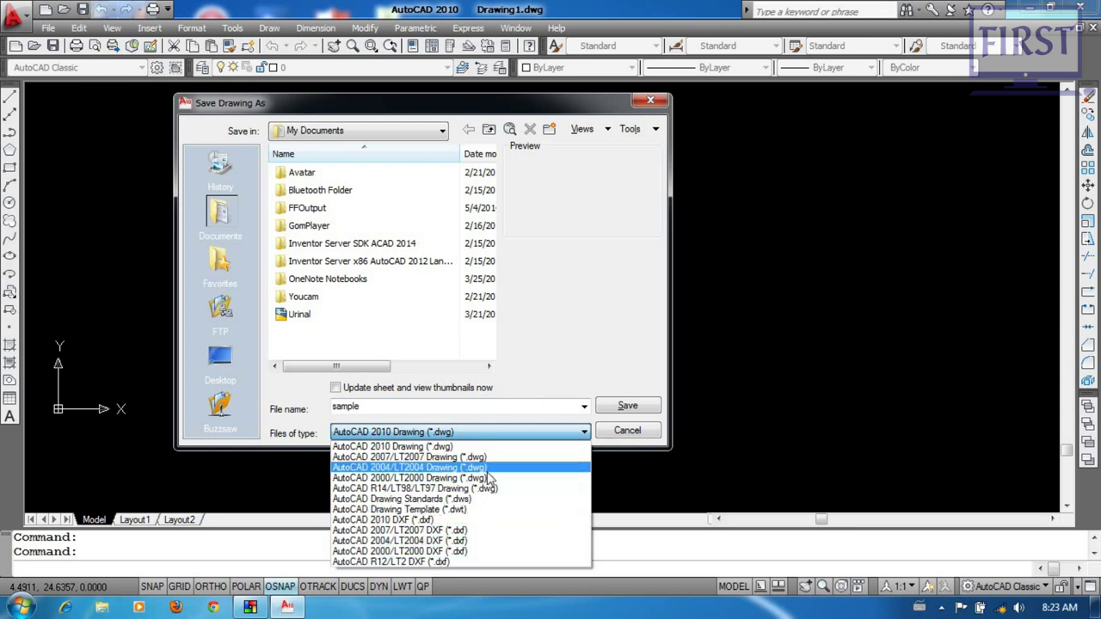
pyautogui.click(432, 433)
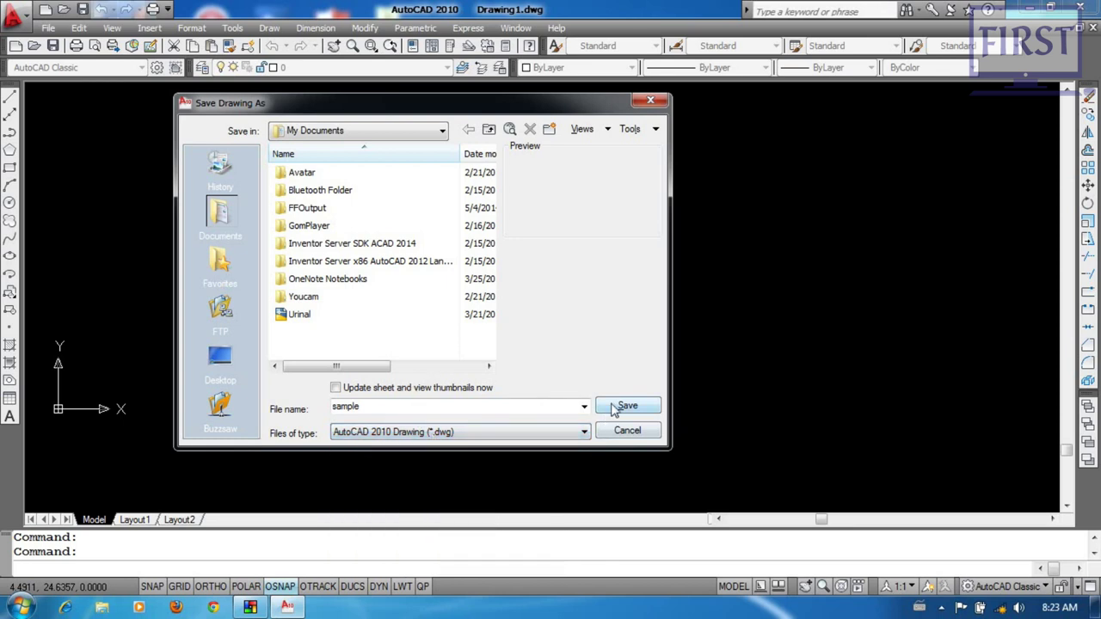
pyautogui.click(627, 407)
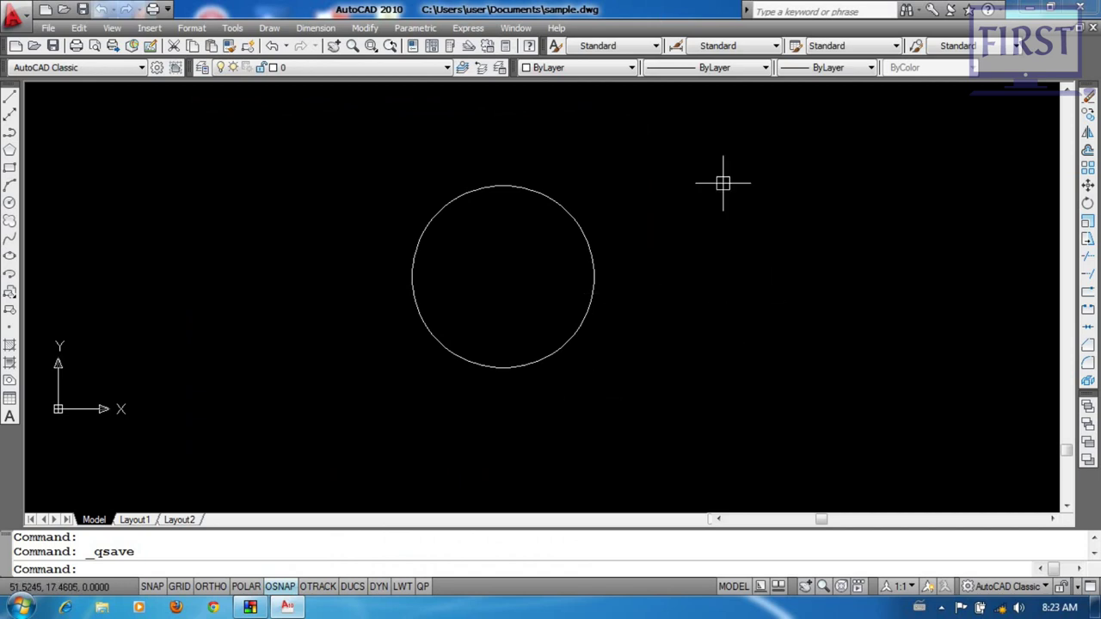
# Close the drawing and reopen sample.dwg from the My Documents folder
pyautogui.click(1093, 28)
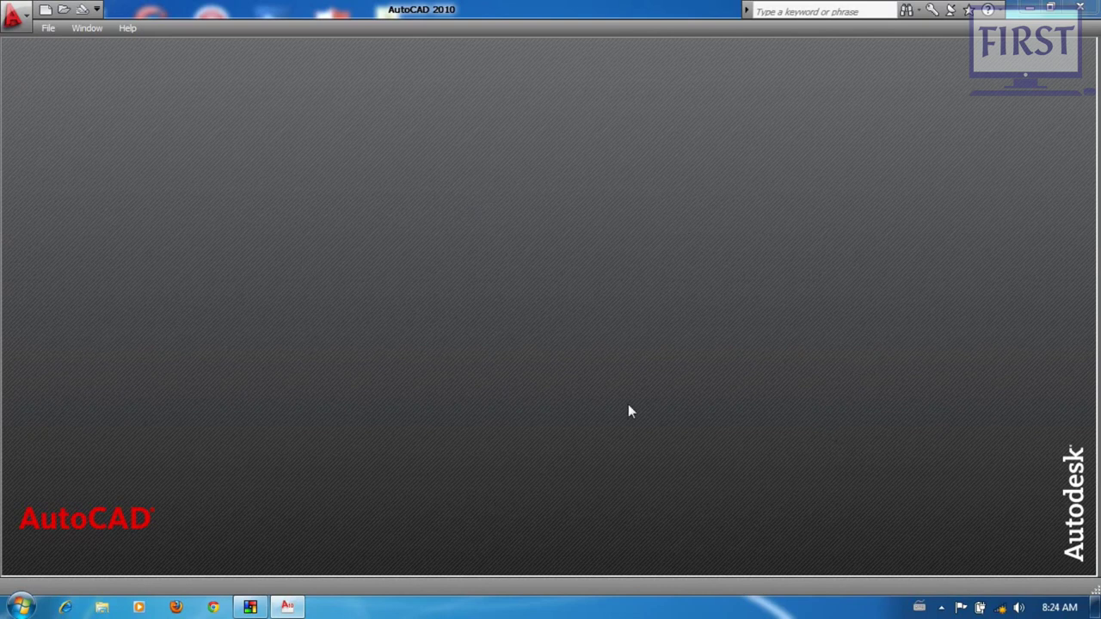
pyautogui.click(50, 28)
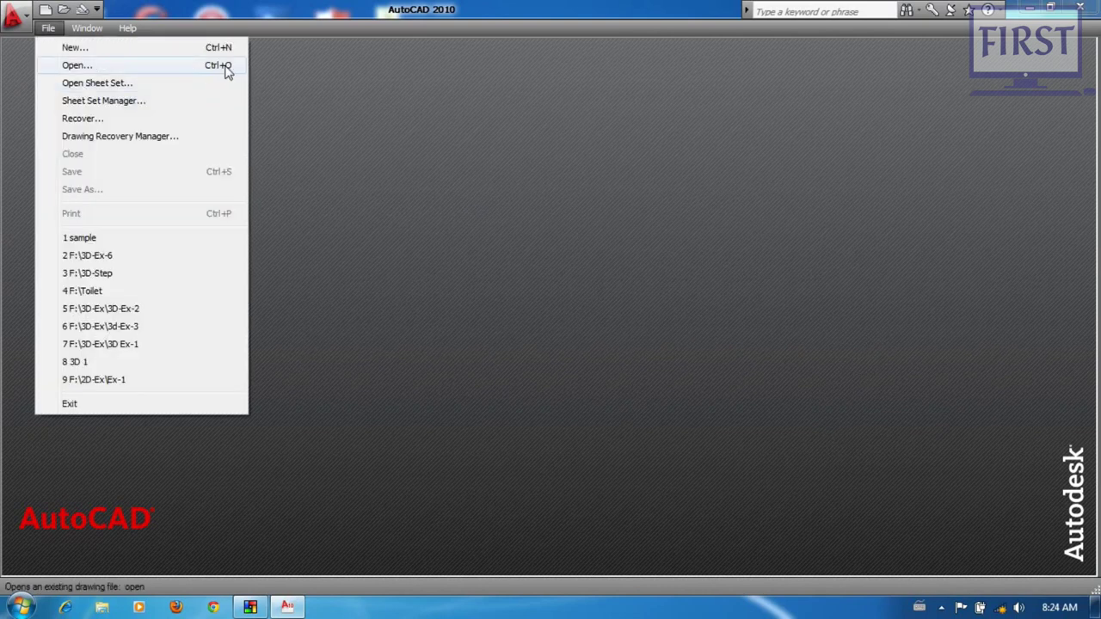
pyautogui.click(228, 72)
pyautogui.moveTo(404, 131); pyautogui.dragTo(329, 108)
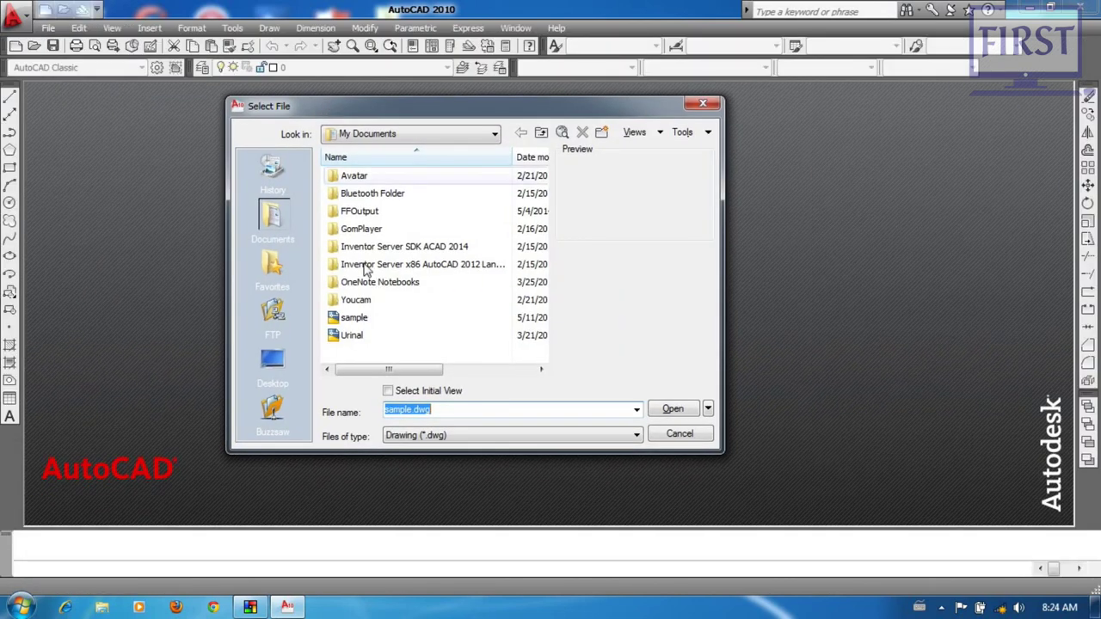
pyautogui.click(274, 361)
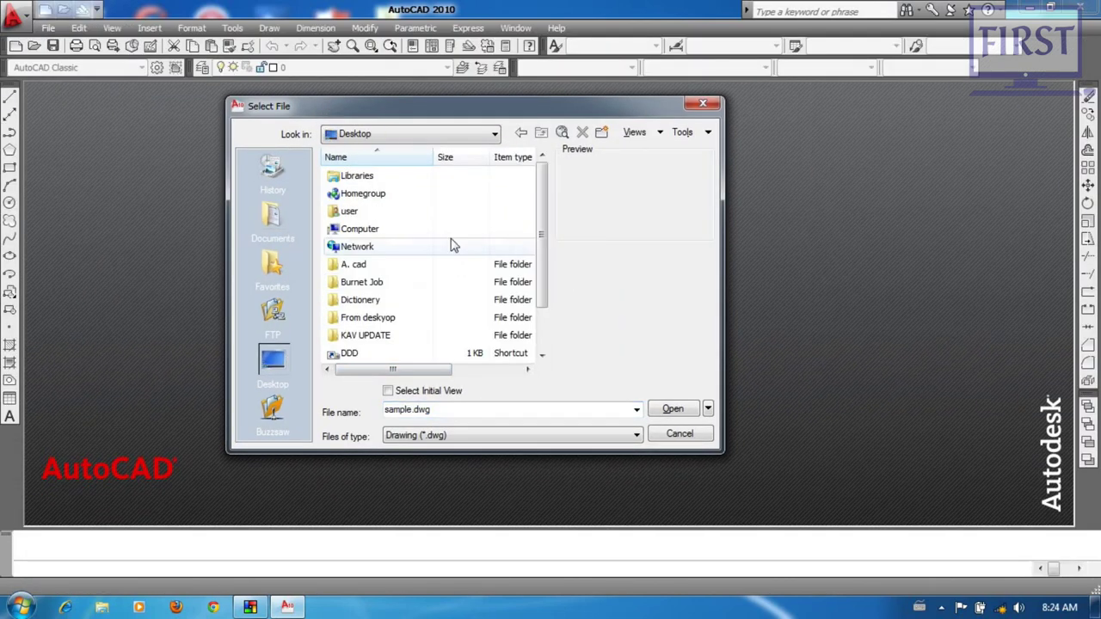
pyautogui.click(284, 220)
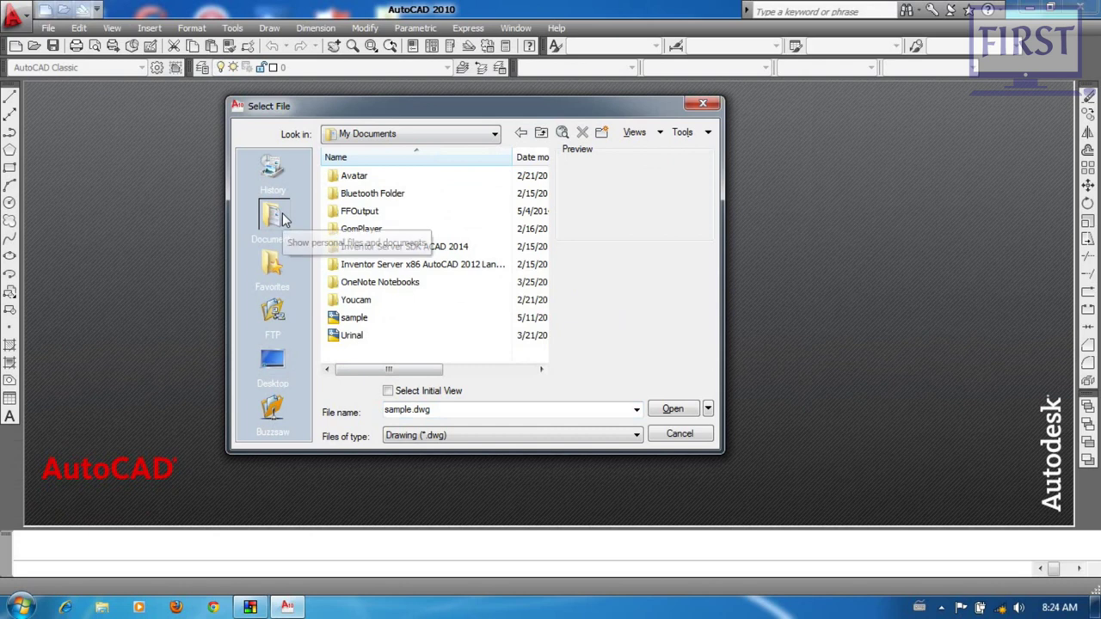
pyautogui.click(378, 320)
pyautogui.click(673, 410)
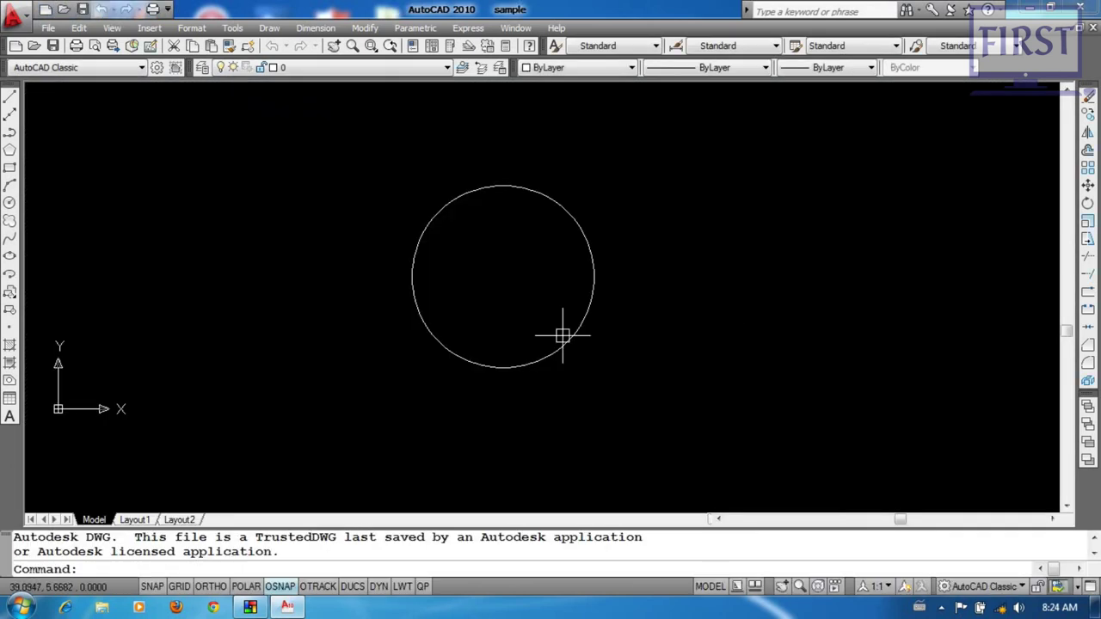
# Draw four smaller circles to the right of the original circle
pyautogui.click(10, 202)
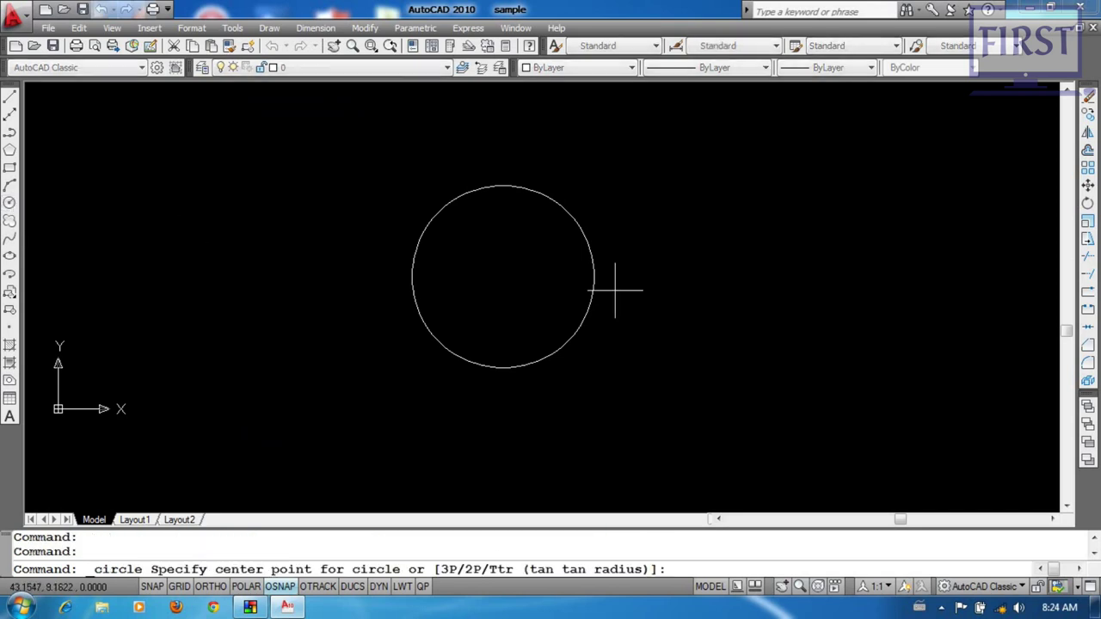
pyautogui.click(656, 240)
pyautogui.click(693, 240)
pyautogui.press('Return')
pyautogui.click(752, 256)
pyautogui.click(776, 255)
pyautogui.press('Return')
pyautogui.click(843, 273)
pyautogui.click(880, 313)
pyautogui.press('Return')
pyautogui.click(920, 337)
pyautogui.click(946, 368)
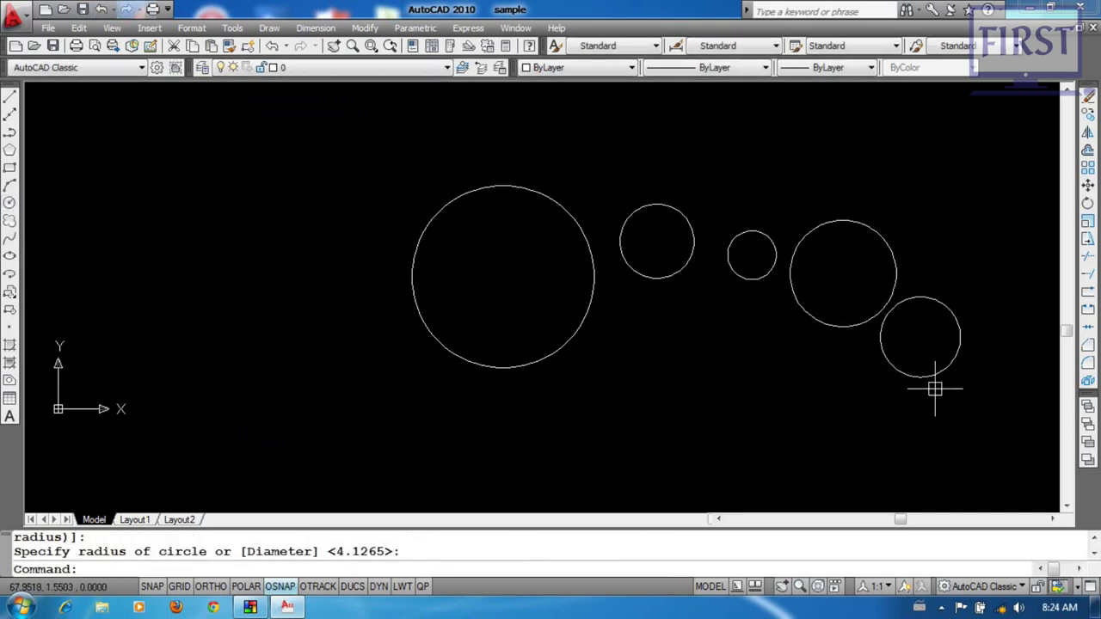
# Save the five-circle drawing as test.dwg, then close it
pyautogui.click(48, 28)
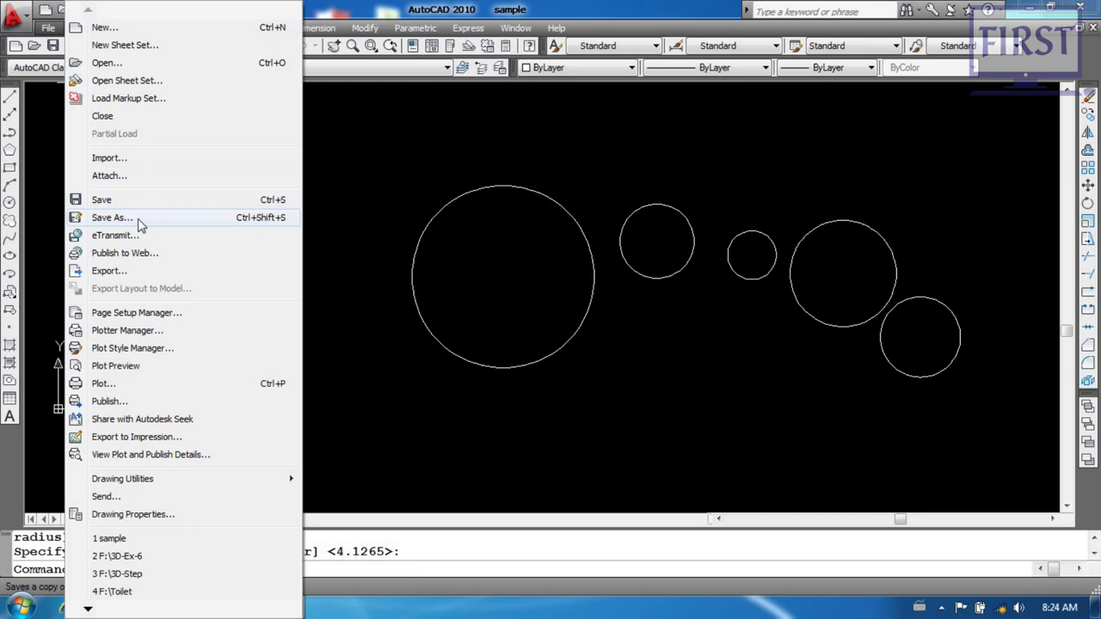
pyautogui.click(138, 218)
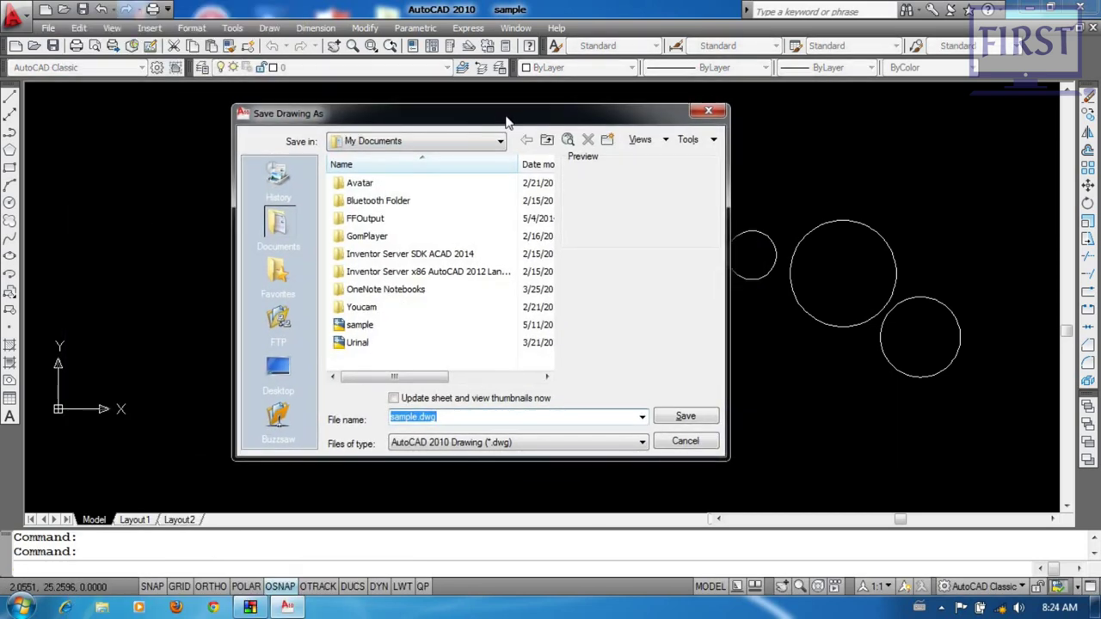
pyautogui.click(449, 418)
pyautogui.moveTo(449, 418); pyautogui.dragTo(353, 420)
pyautogui.write('test')
pyautogui.click(504, 444)
pyautogui.click(507, 442)
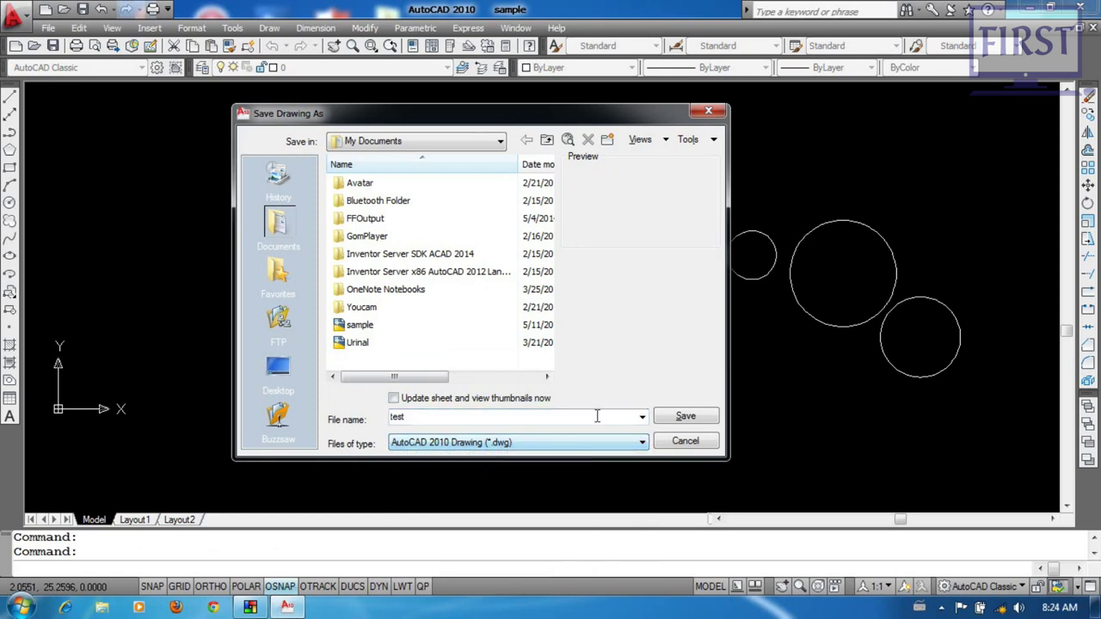
pyautogui.click(685, 416)
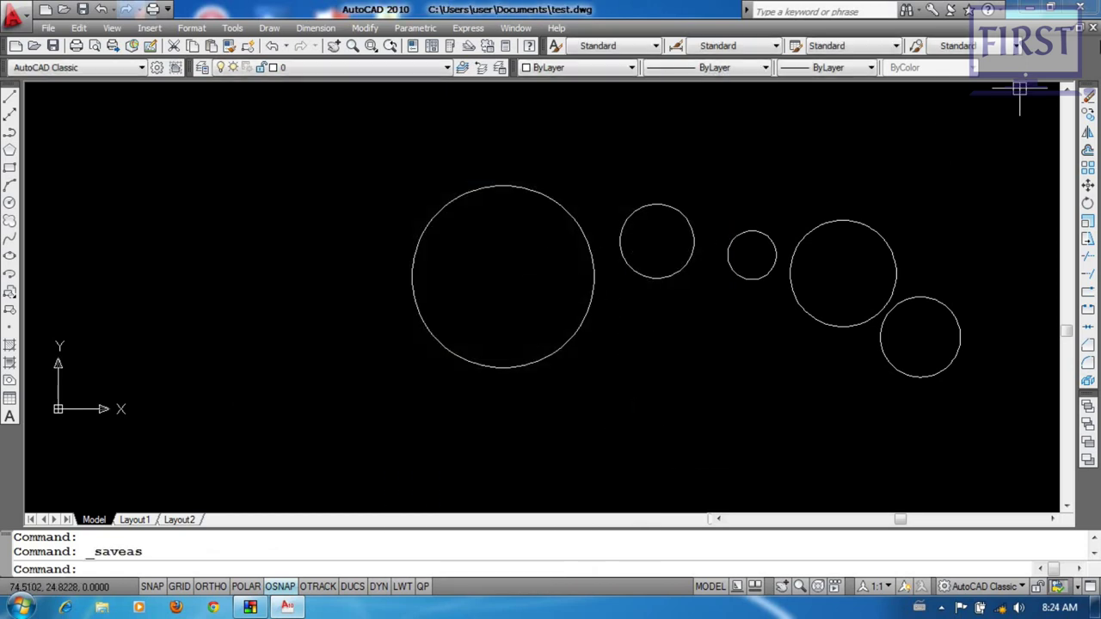
pyautogui.click(1093, 29)
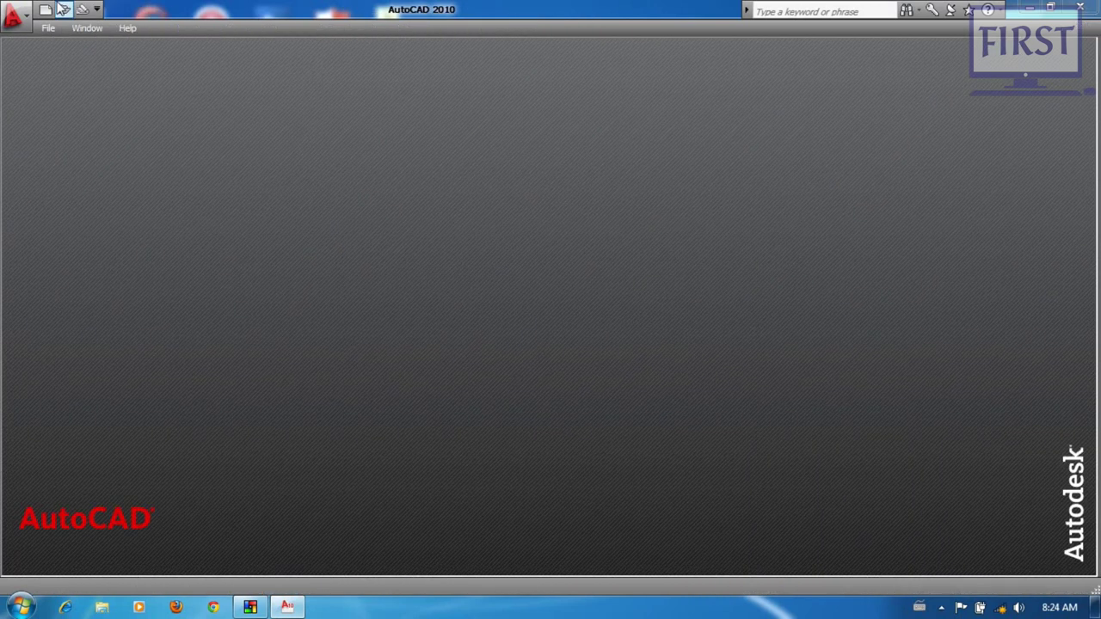
# Delete the test and sample drawing files from My Documents to the Recycle Bin
pyautogui.click(63, 10)
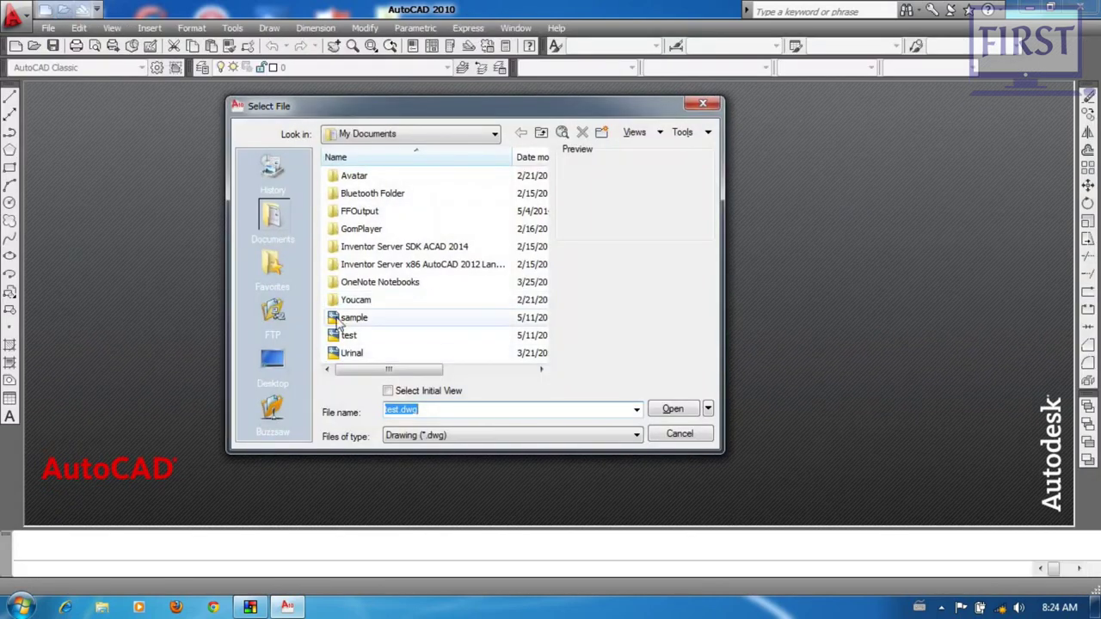
pyautogui.click(359, 319)
pyautogui.click(359, 338)
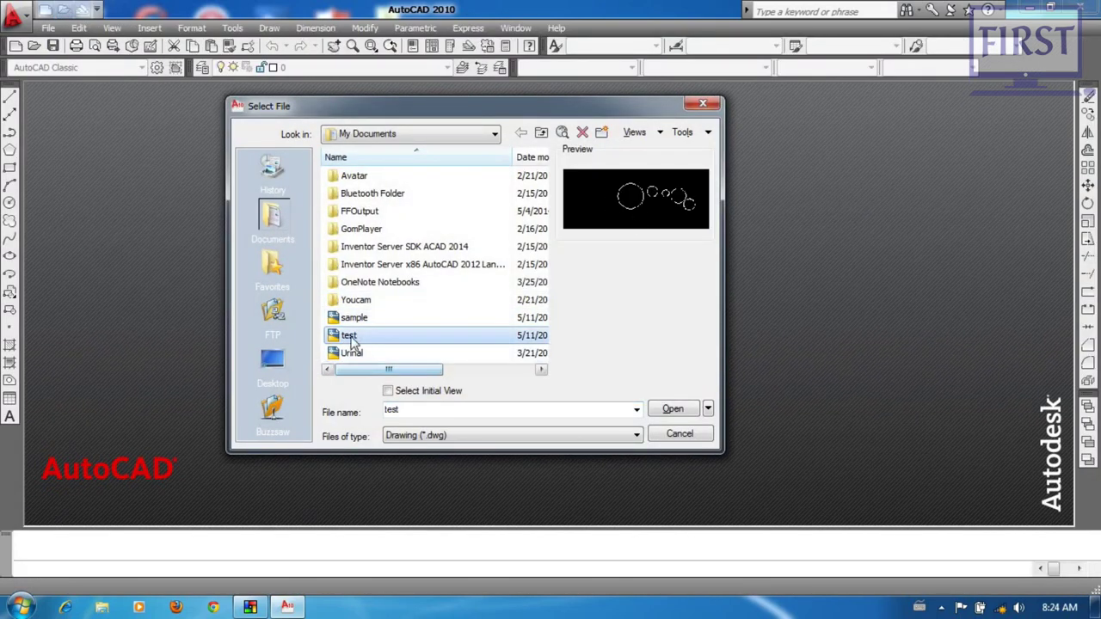
pyautogui.press('Delete')
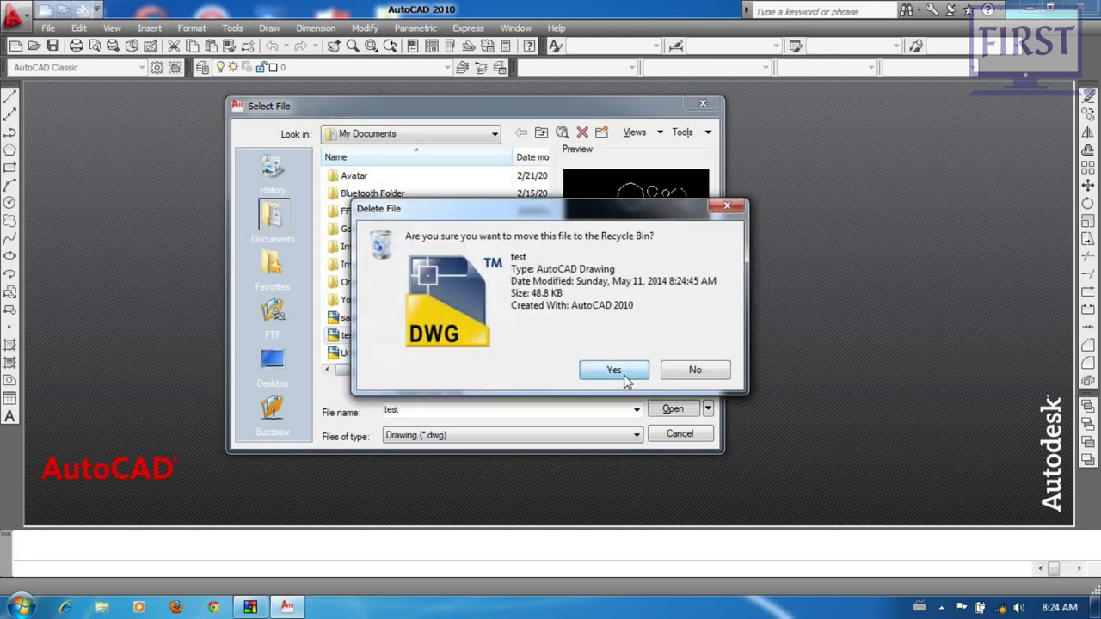
pyautogui.click(613, 368)
pyautogui.click(401, 326)
pyautogui.press('Delete')
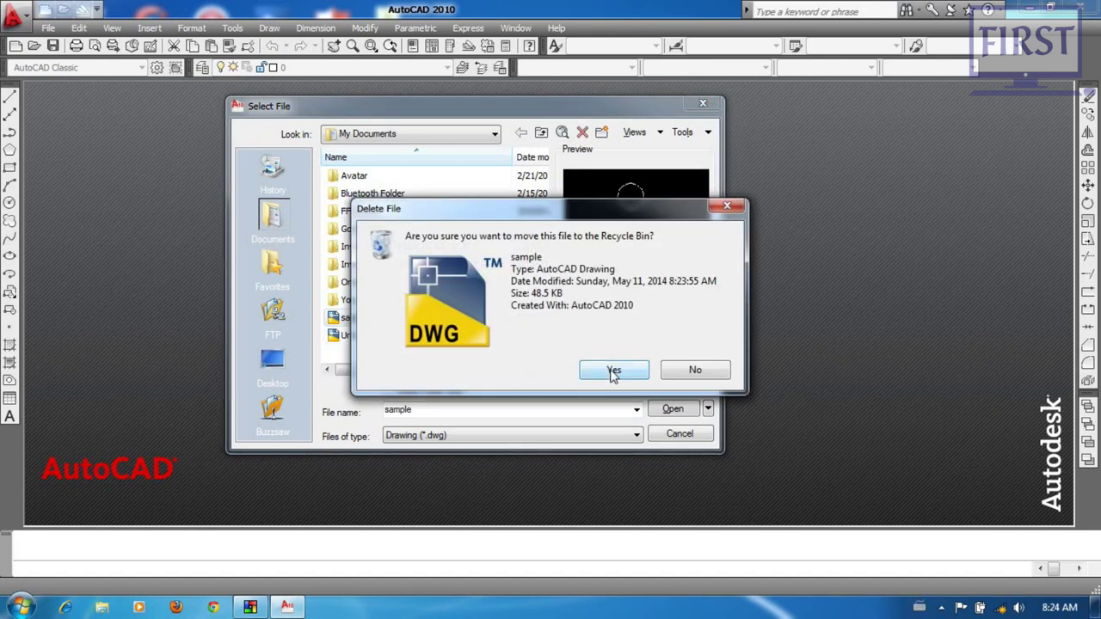
pyautogui.click(612, 368)
pyautogui.click(680, 434)
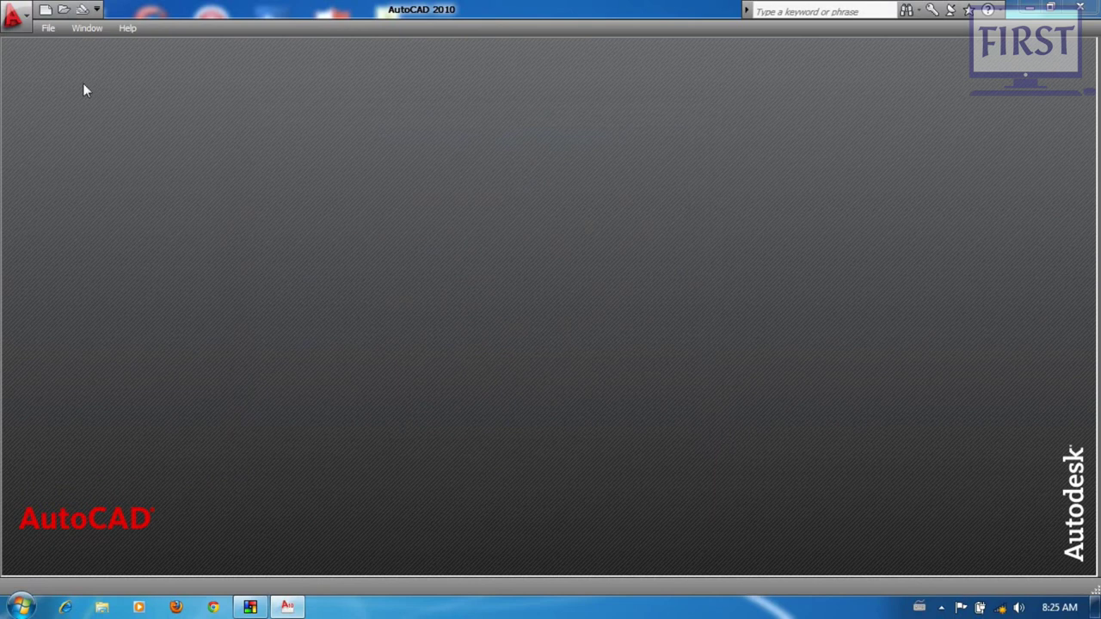
# Start a new blank imperial drawing, Drawing4
pyautogui.hotkey('ctrl', 'n')
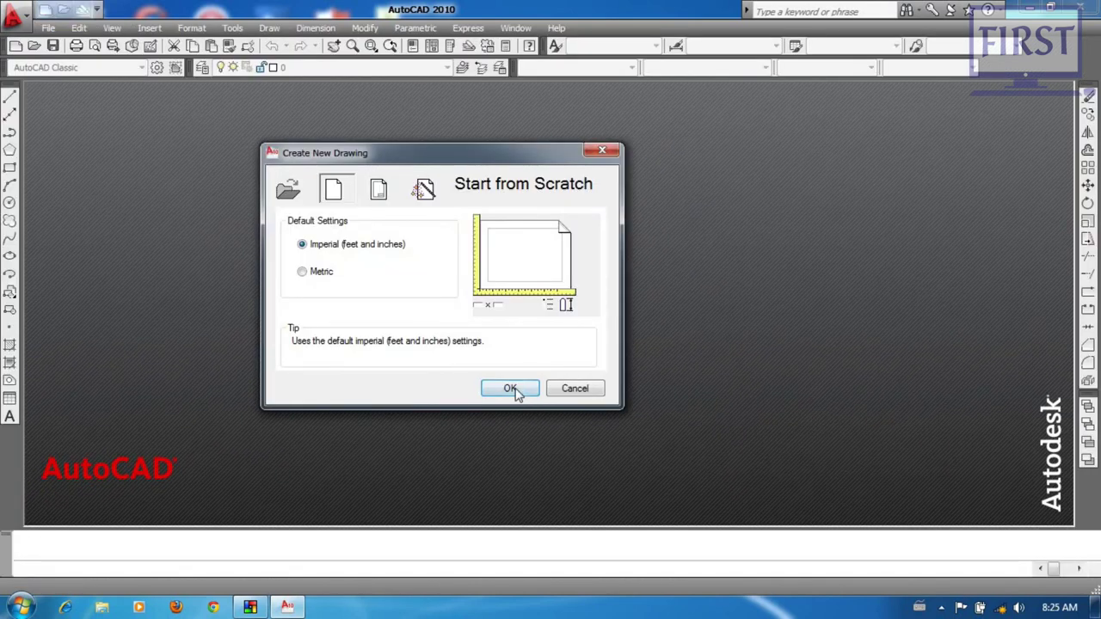
pyautogui.click(511, 388)
pyautogui.click(590, 336)
pyautogui.click(464, 249)
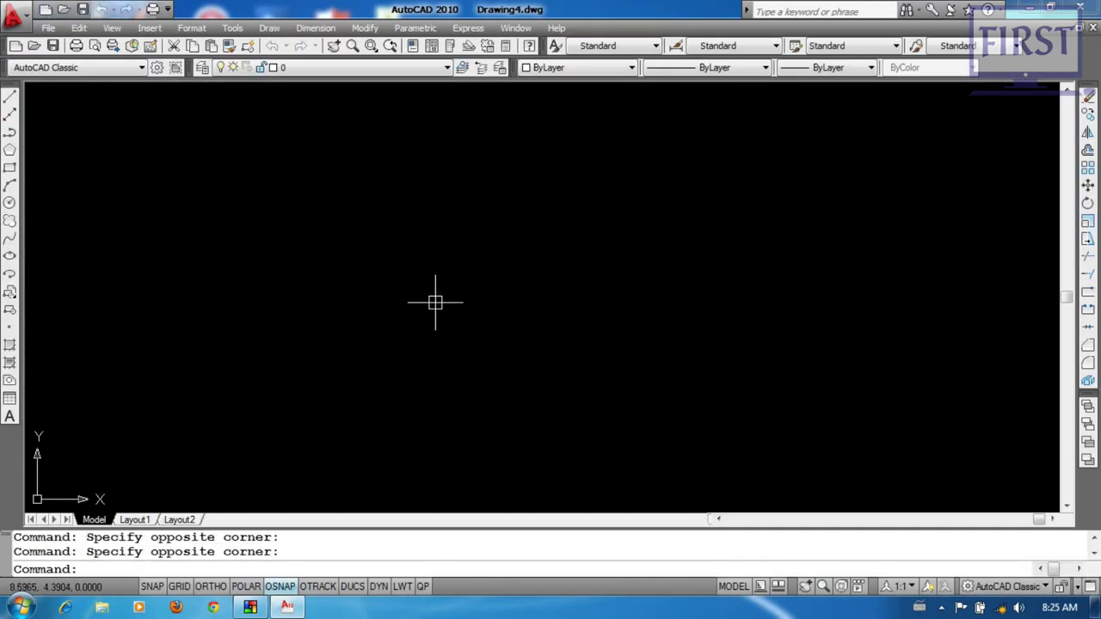